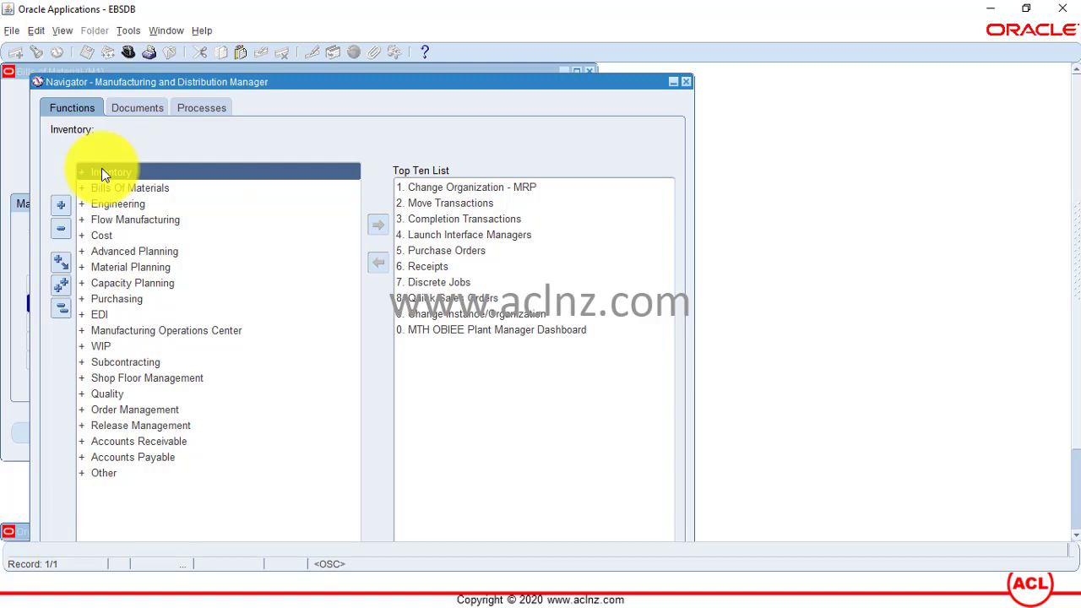
# - Open the Inventory Accounting Periods form under Inventory's Accounting Close Cycle, check the Dec-18 period's end date, and close the form
pyautogui.doubleClick(101, 168)
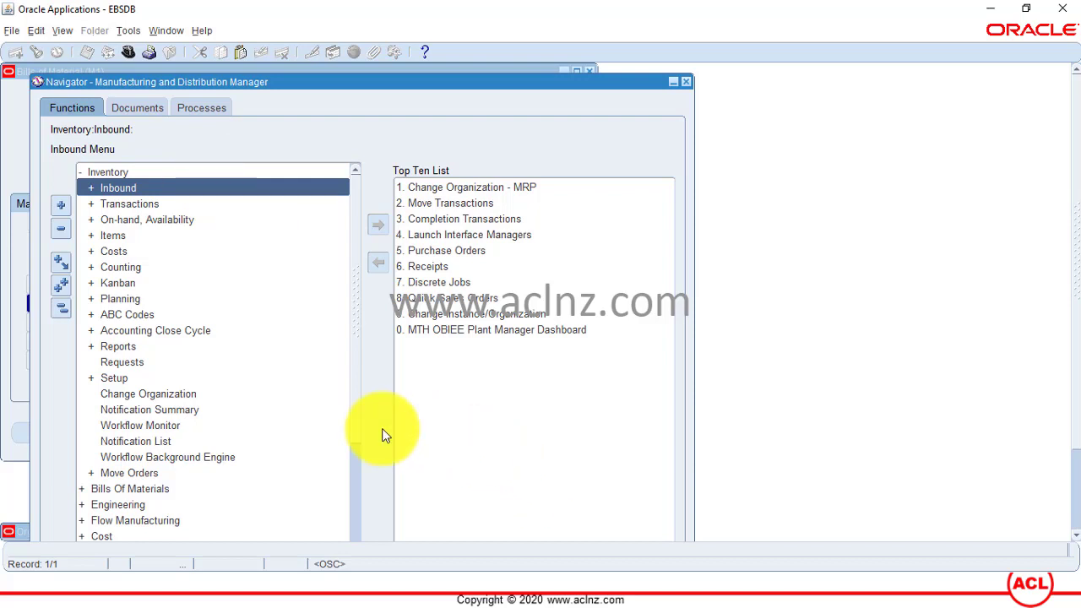
pyautogui.doubleClick(152, 332)
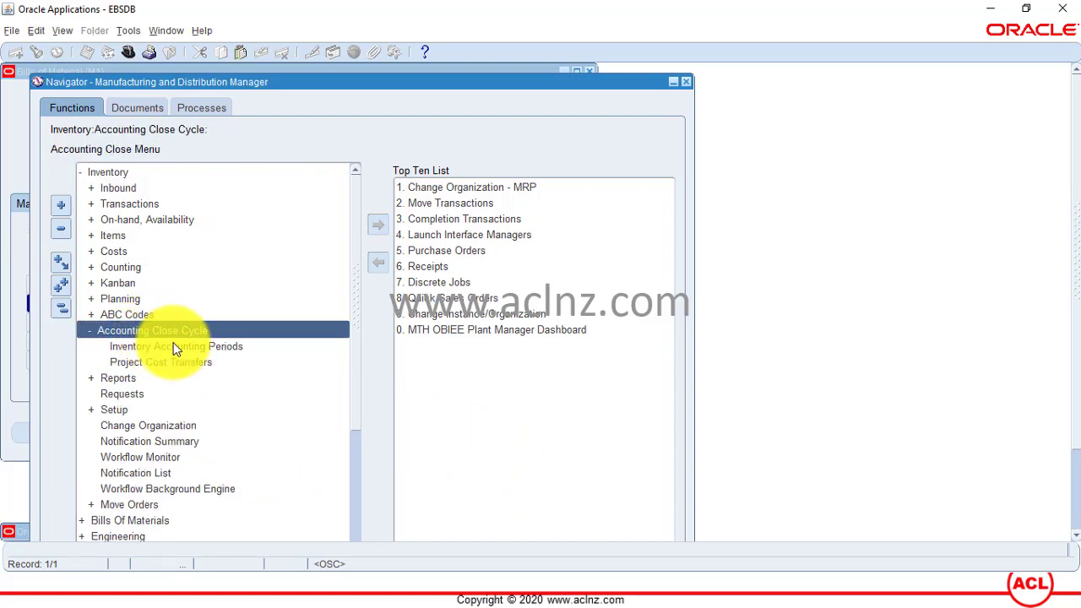
pyautogui.click(197, 350)
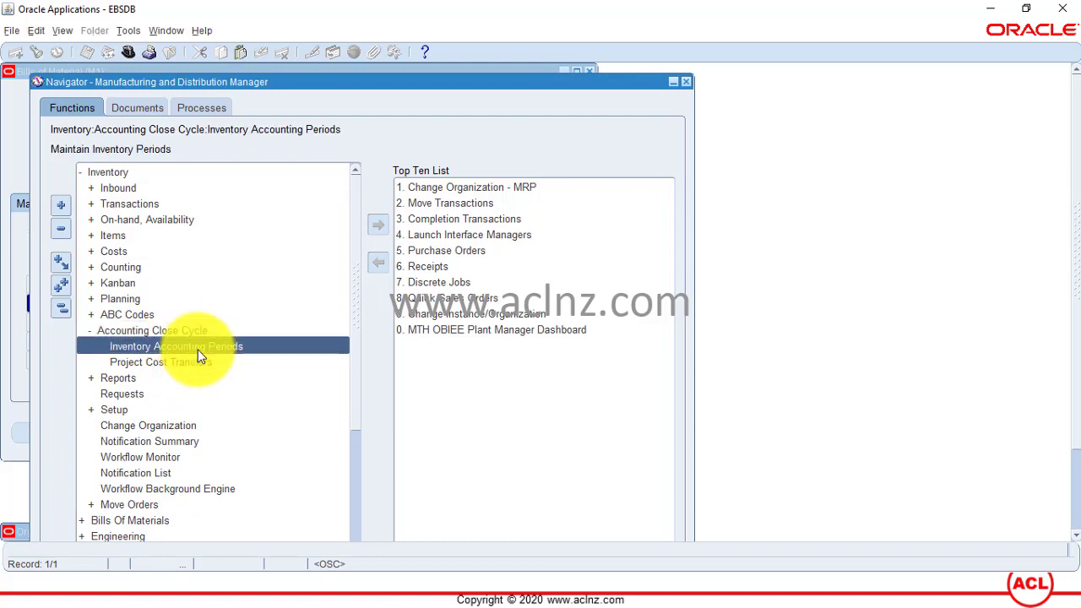
pyautogui.doubleClick(198, 350)
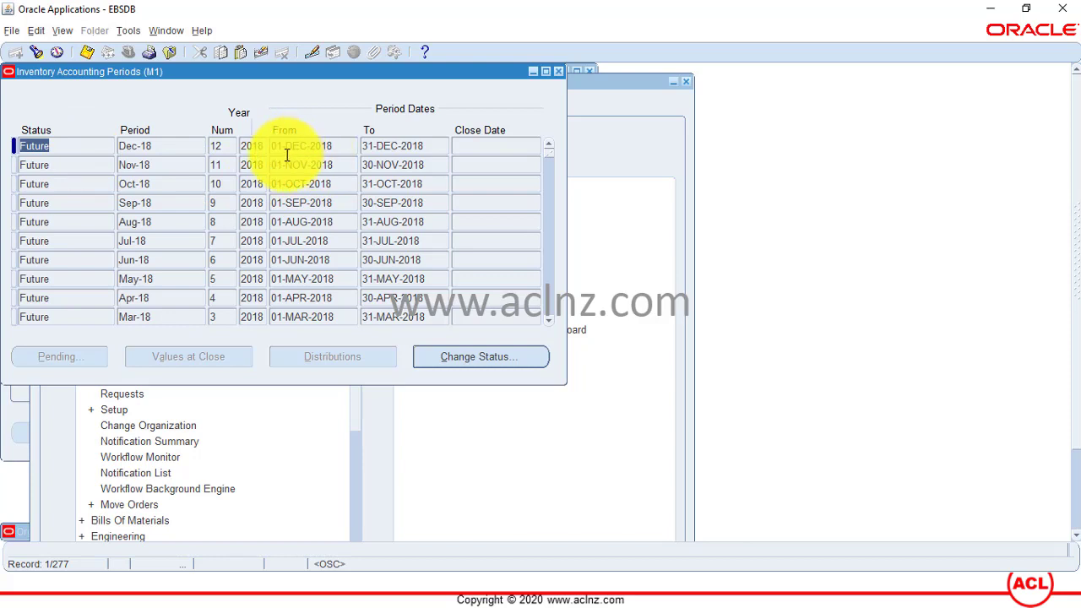
pyautogui.click(430, 147)
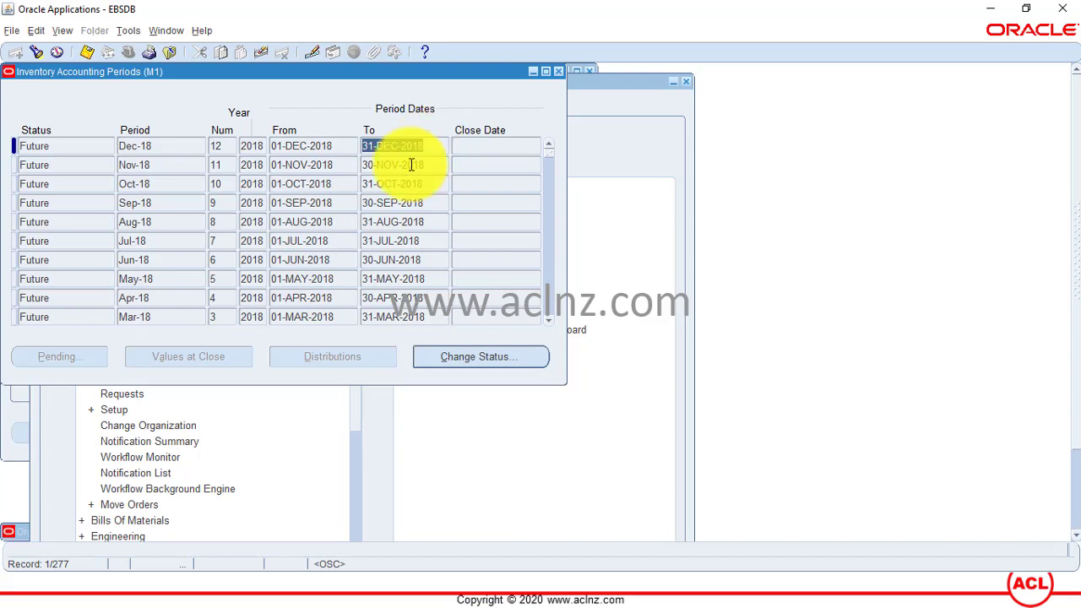
pyautogui.click(563, 78)
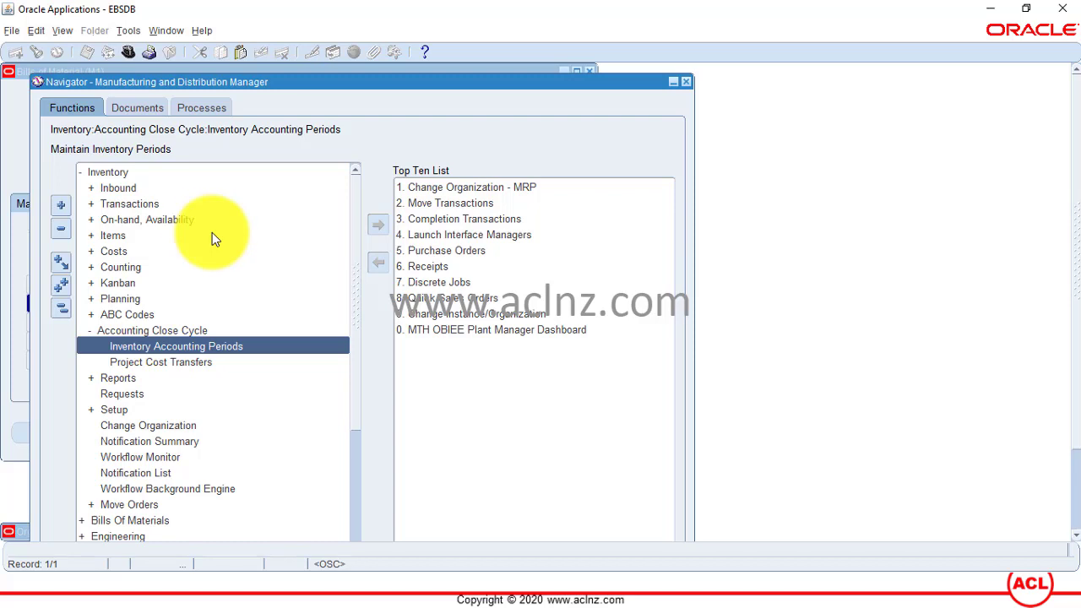
# - Open the Organizations form under Inventory, Setup, Organizations
pyautogui.doubleClick(118, 410)
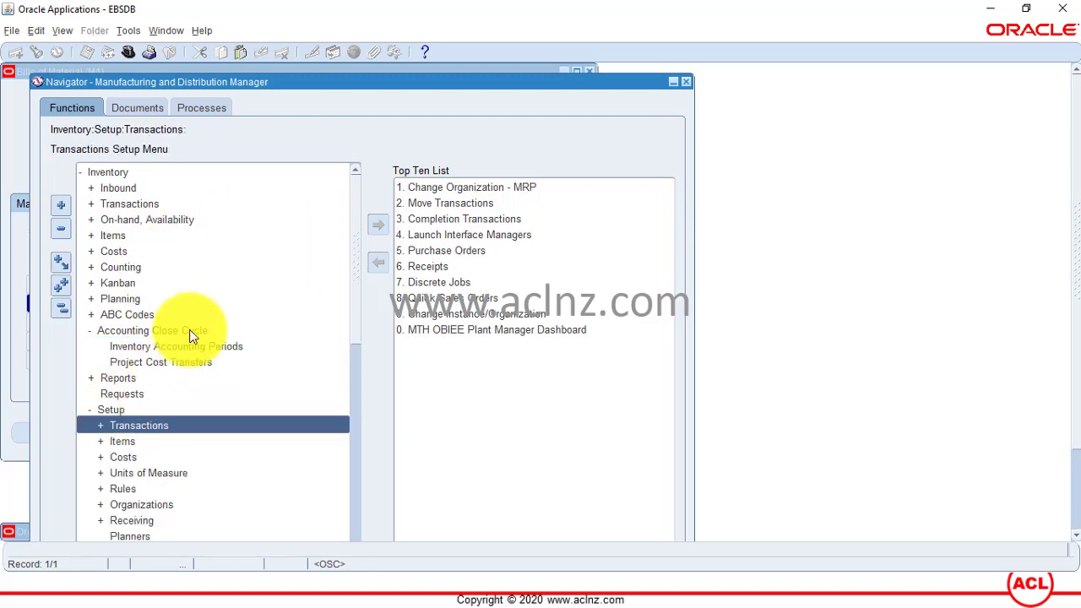
pyautogui.scroll(-2, 191, 334)
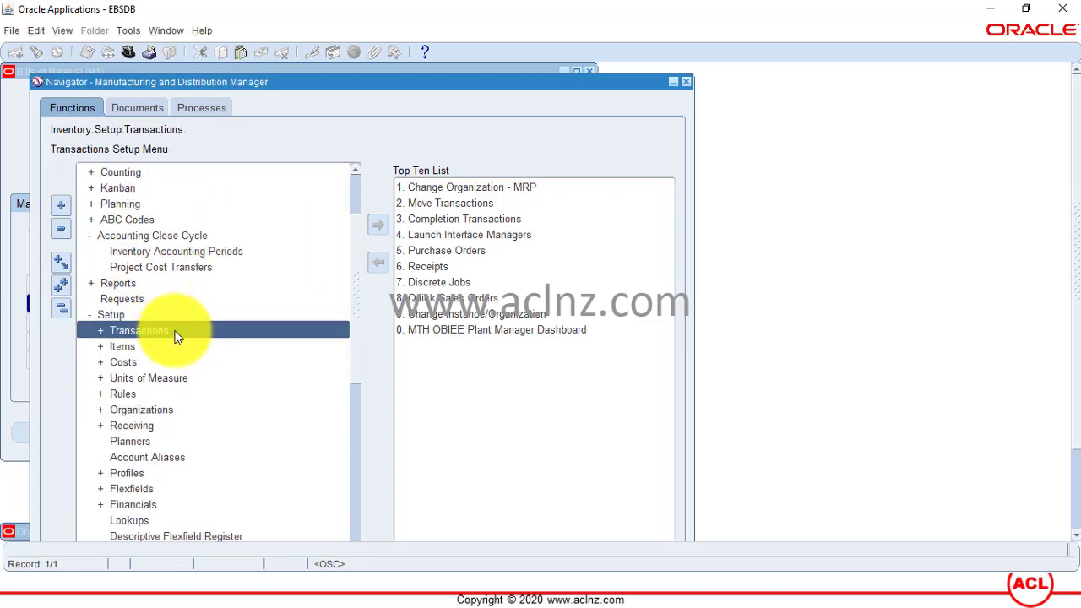
pyautogui.doubleClick(141, 409)
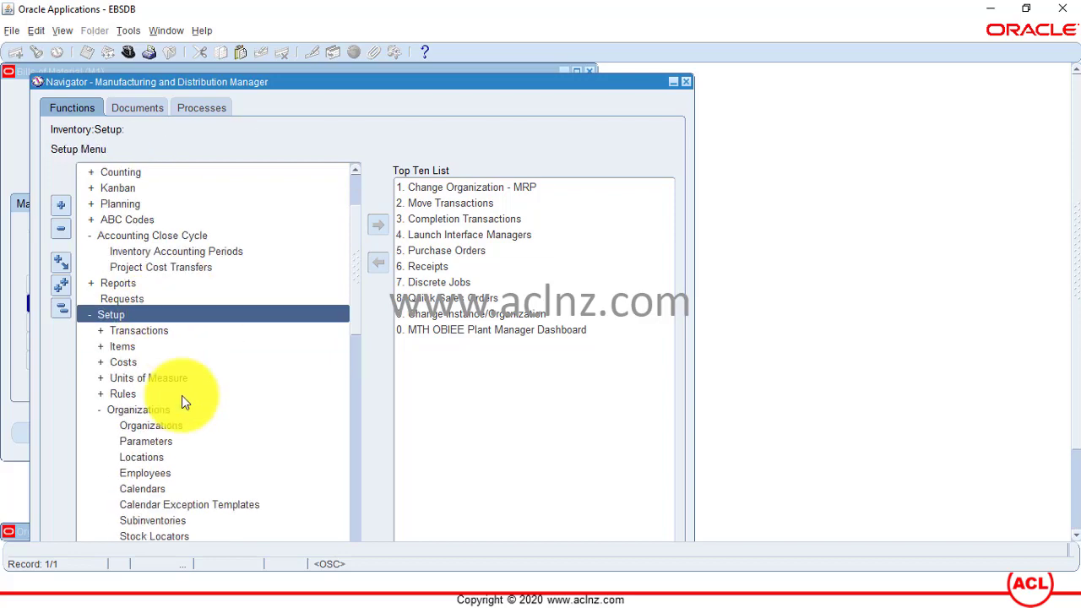
pyautogui.doubleClick(170, 426)
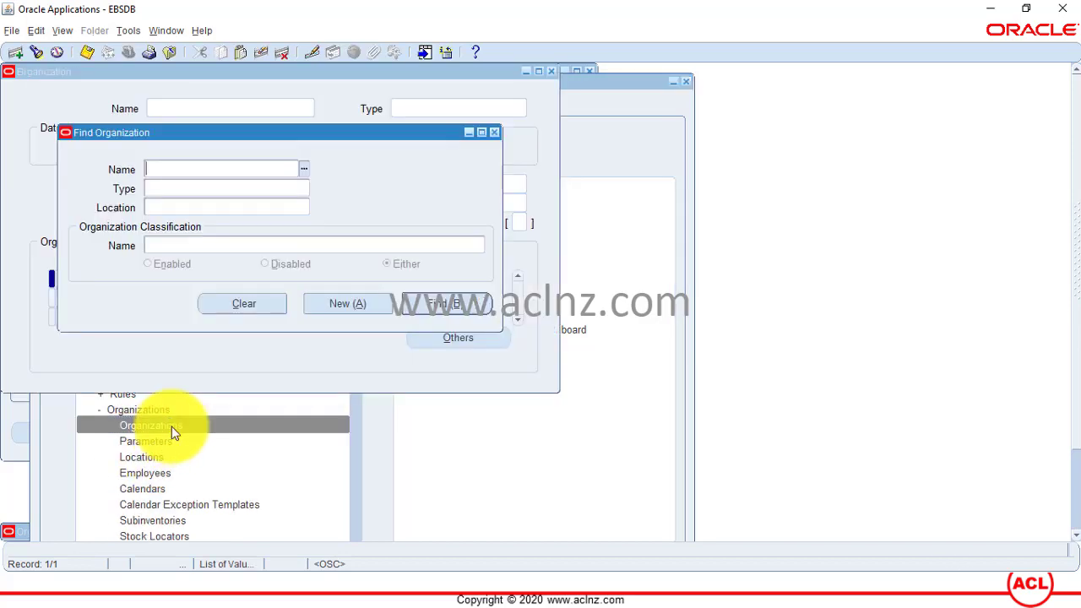
# - Look up organizations starting with "Seattle" and retrieve the Seattle Manufacturing record
pyautogui.click(306, 172)
pyautogui.write('Seattle')
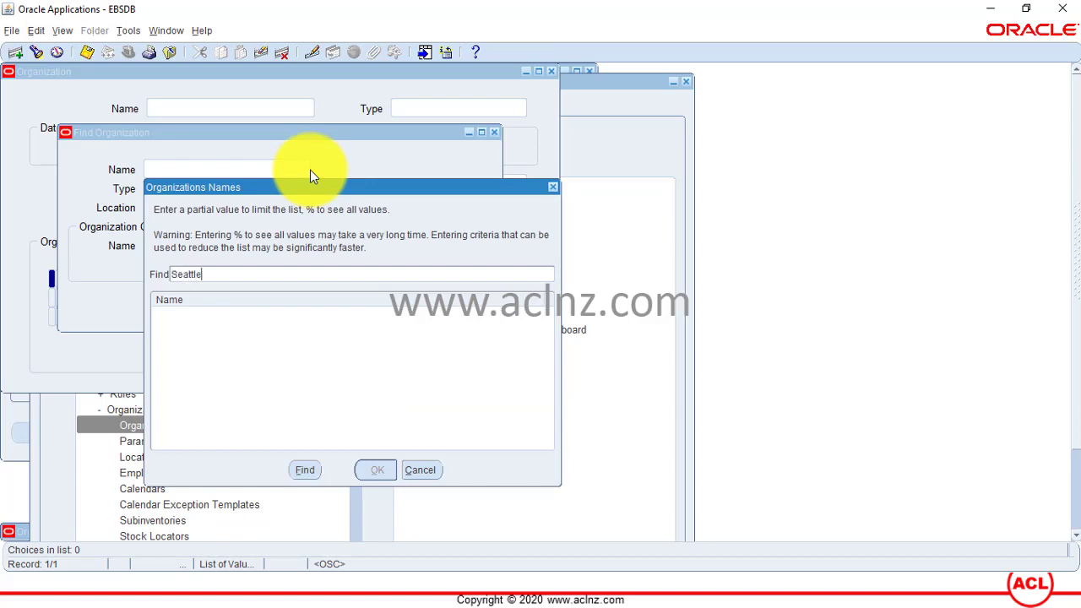
pyautogui.press('Return')
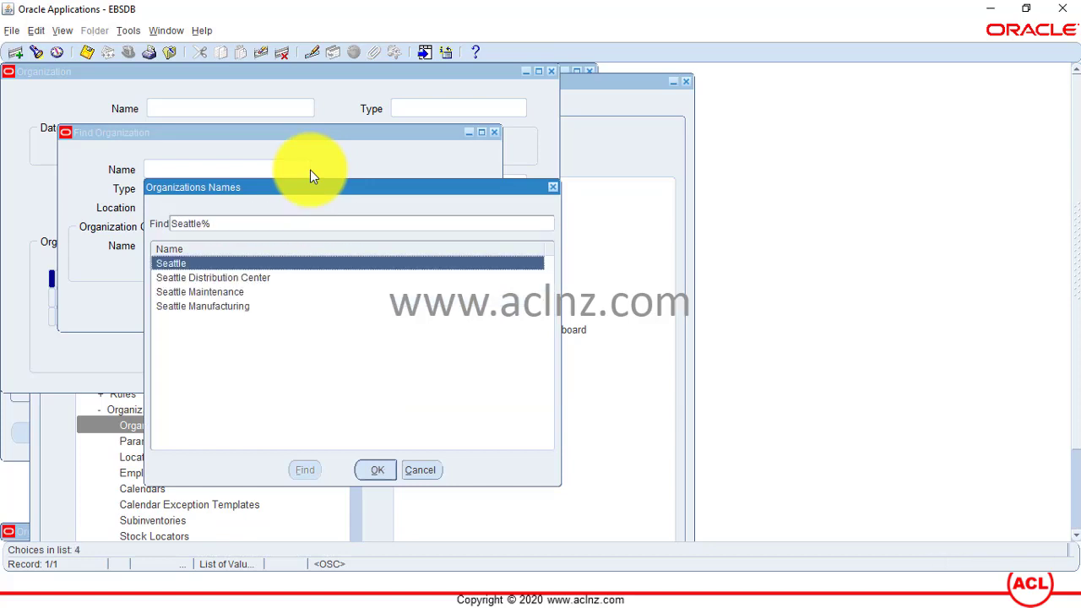
pyautogui.click(232, 305)
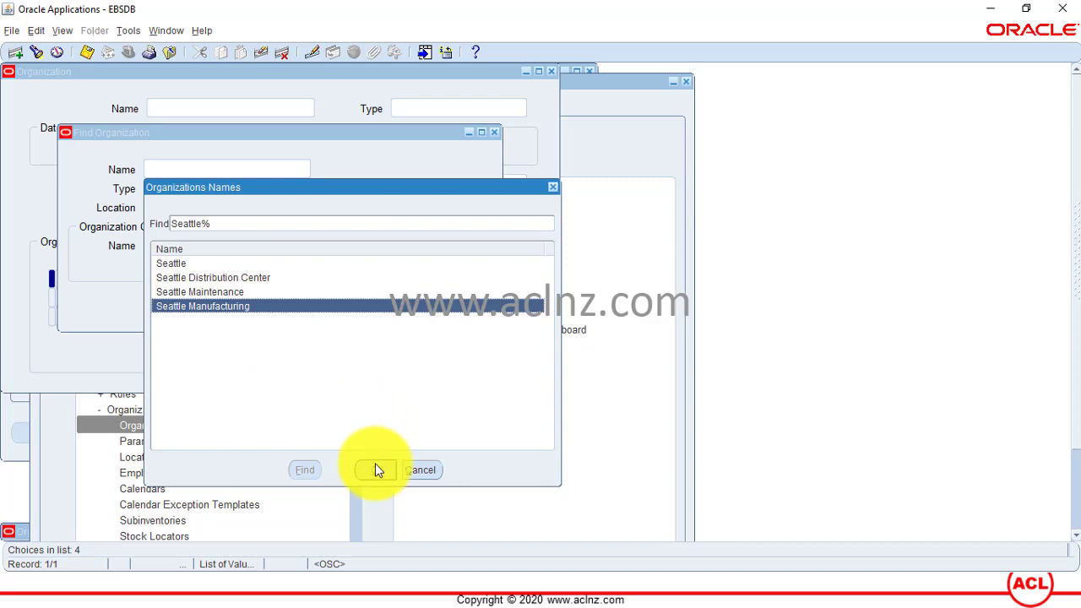
pyautogui.click(378, 469)
pyautogui.click(454, 307)
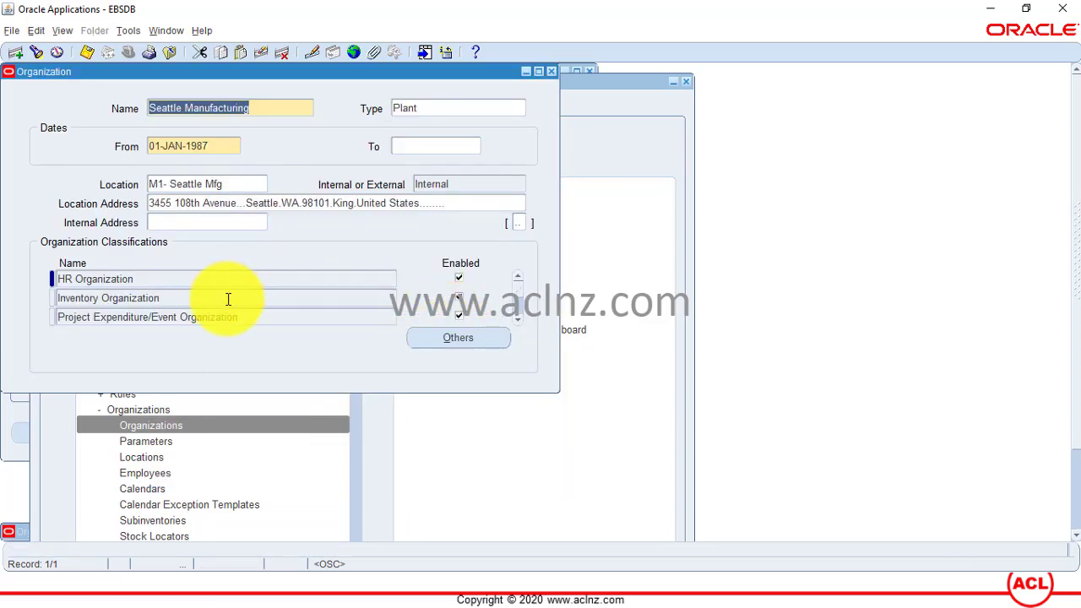
# - View the Inventory Information of the Inventory Organization classification, check its assigned calendar, and close the parameters
pyautogui.click(228, 298)
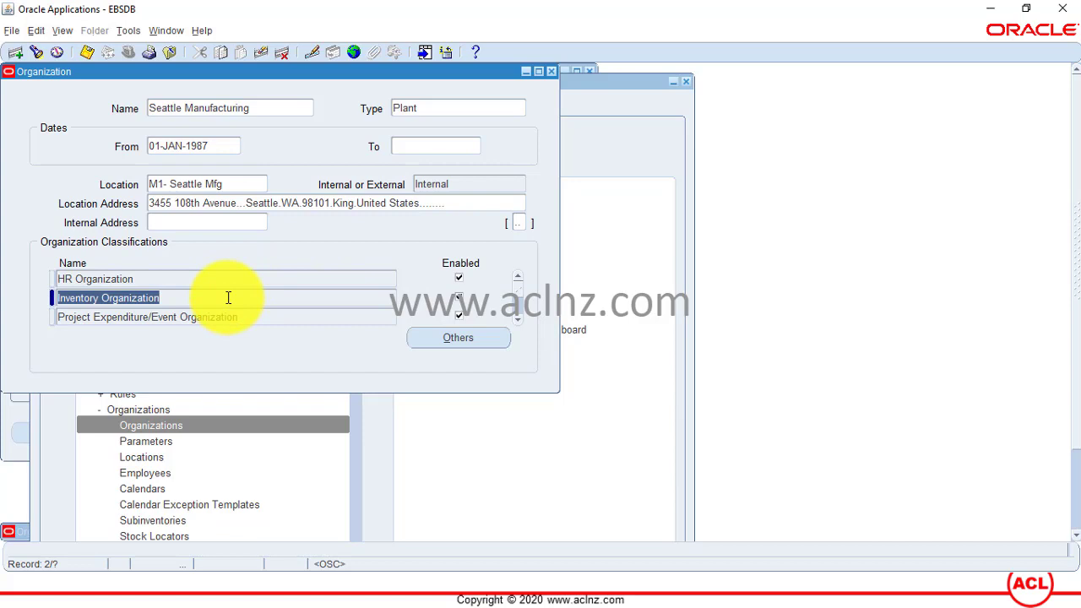
pyautogui.click(454, 342)
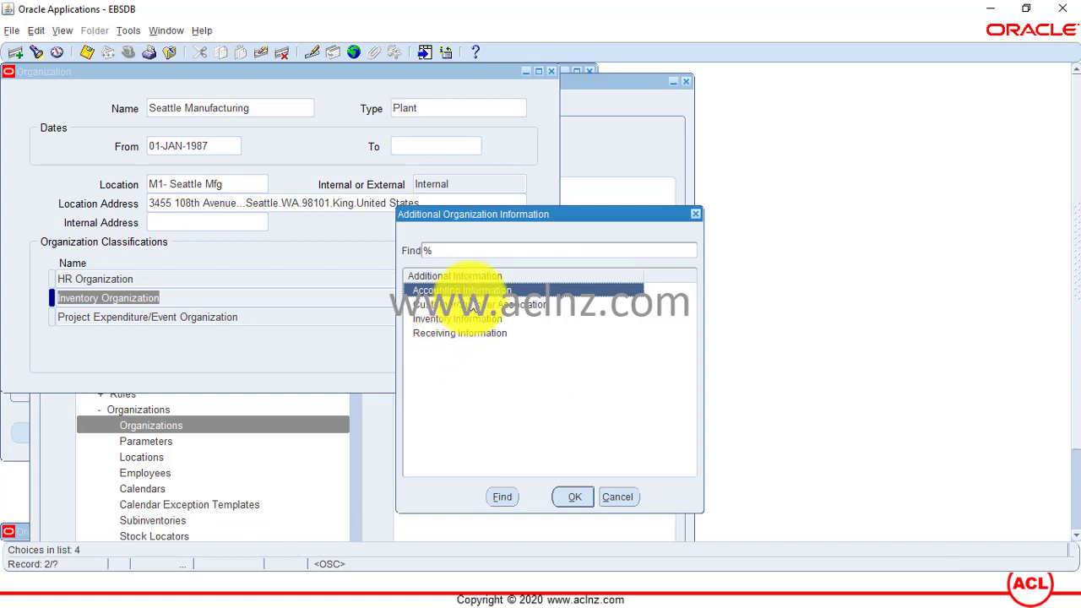
pyautogui.click(470, 319)
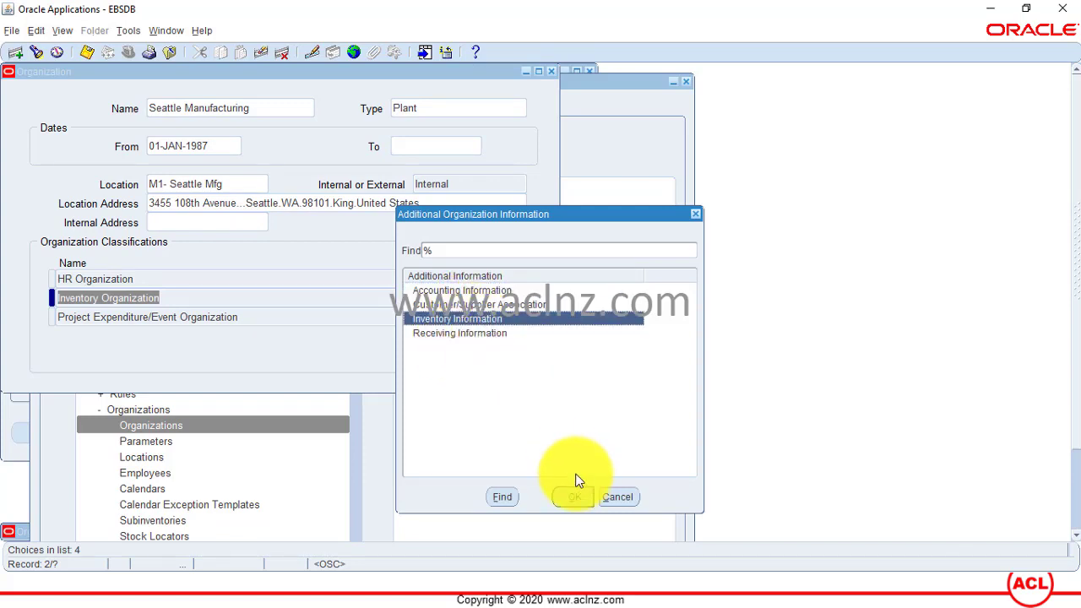
pyautogui.click(572, 497)
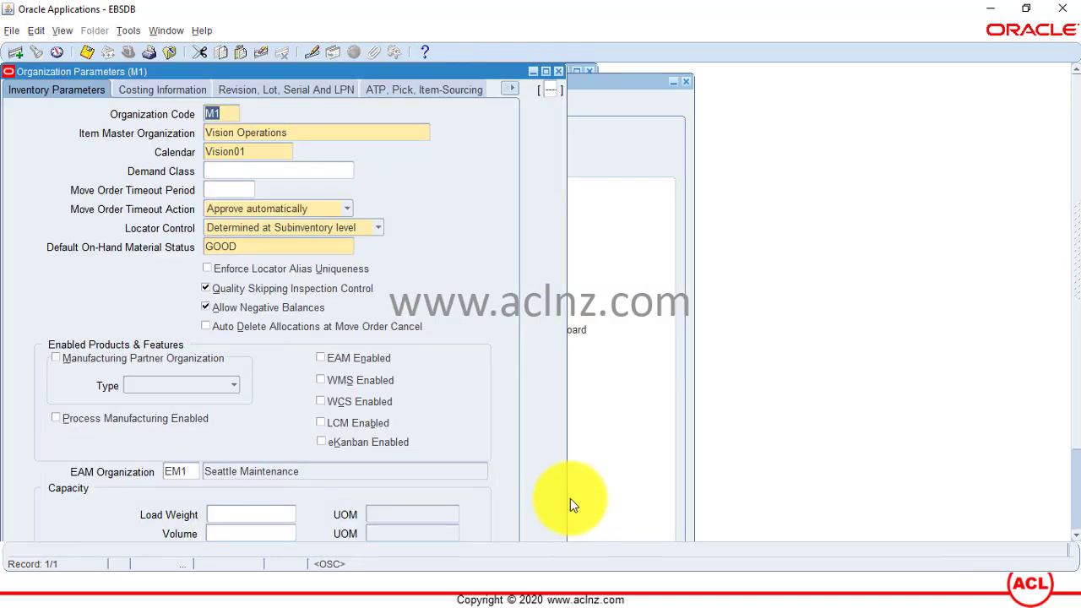
pyautogui.click(258, 155)
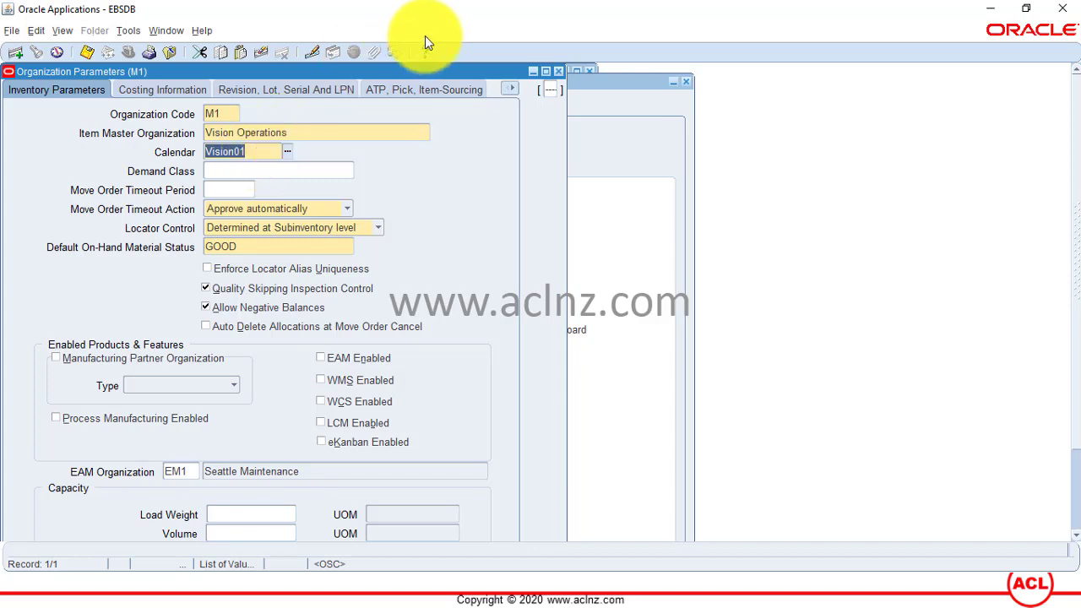
pyautogui.click(559, 71)
# - View the Inventory Organization's Accounting Information for its primary ledger, legal entity and operating unit, leaving it unedited, and close the organization forms
pyautogui.click(462, 337)
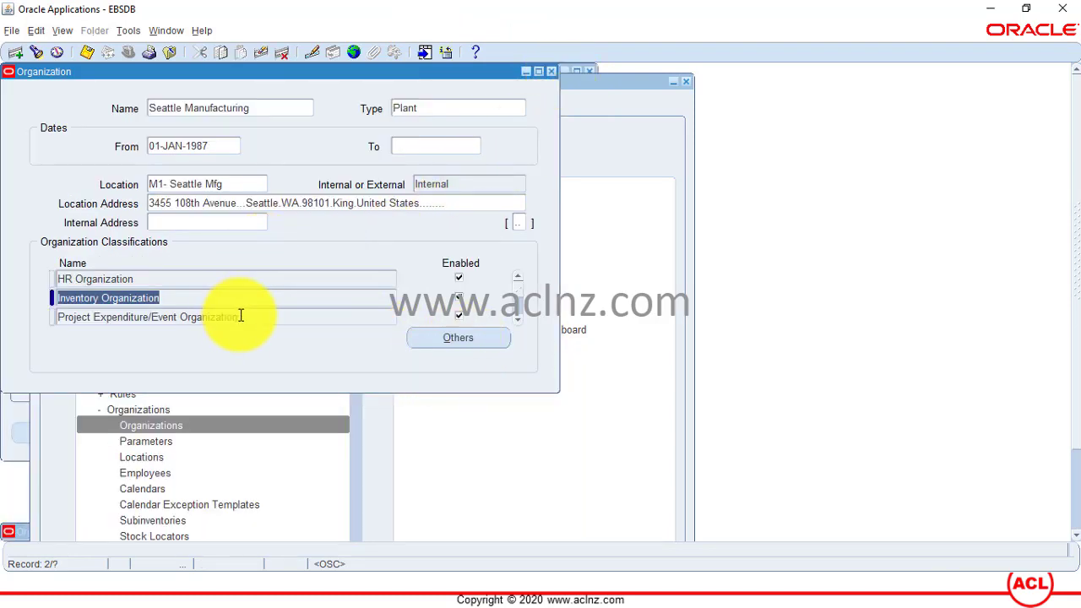
pyautogui.click(438, 336)
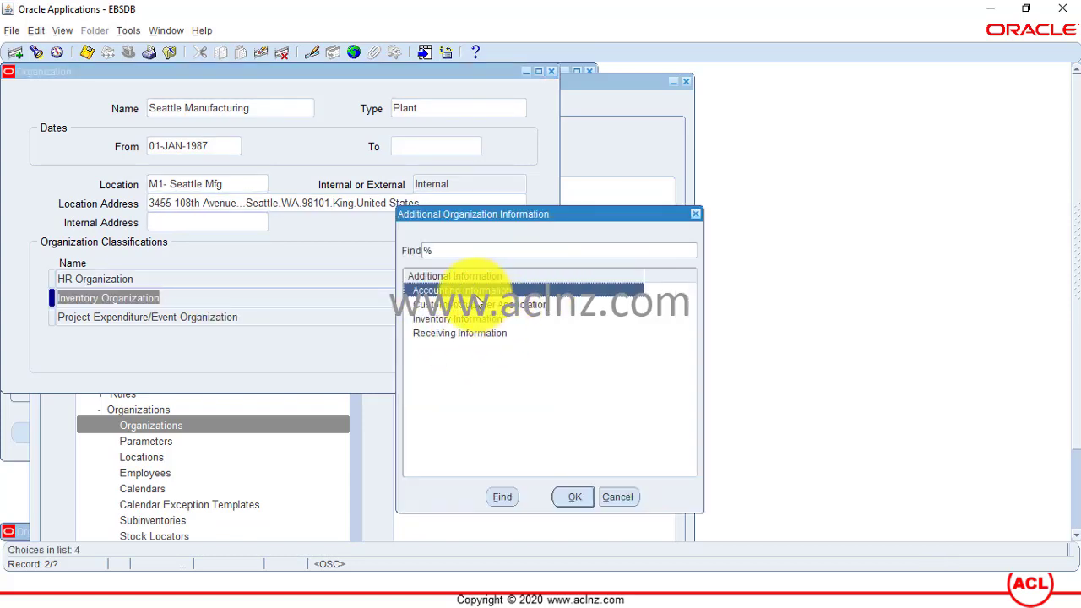
pyautogui.click(576, 498)
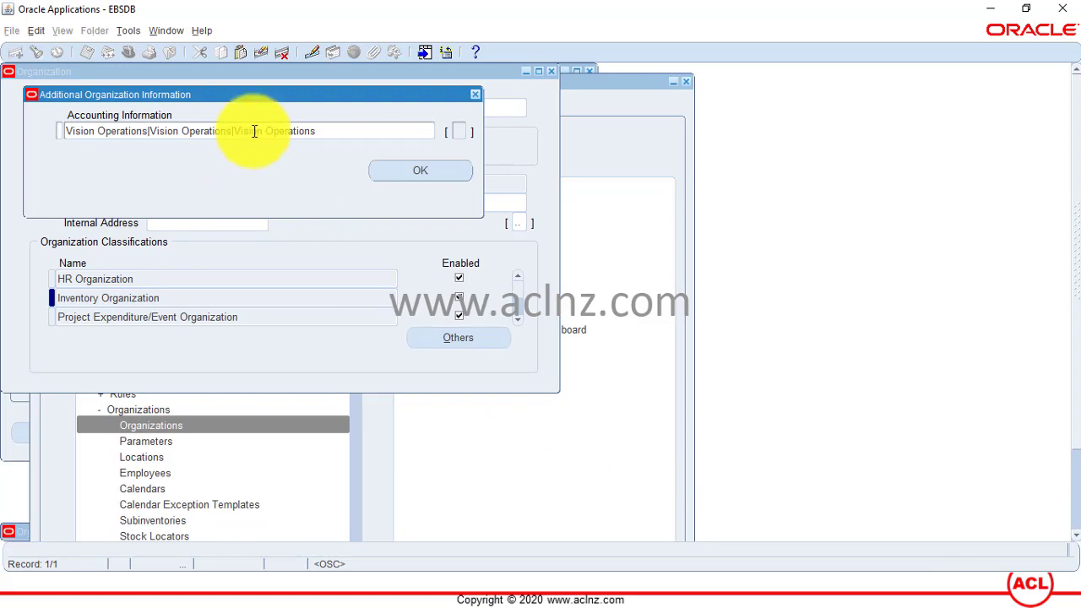
pyautogui.click(253, 131)
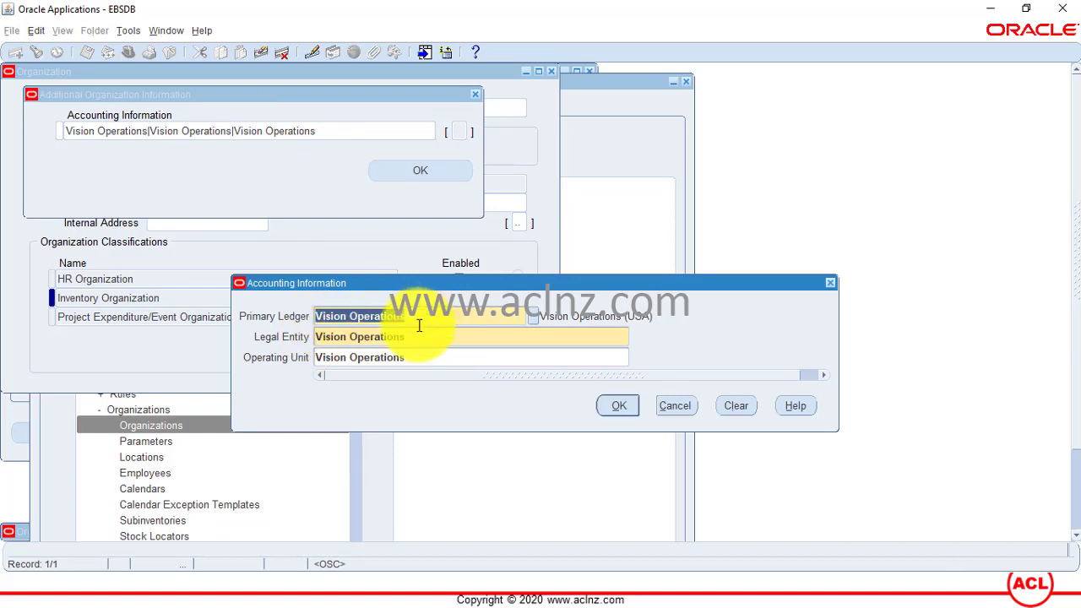
pyautogui.click(676, 407)
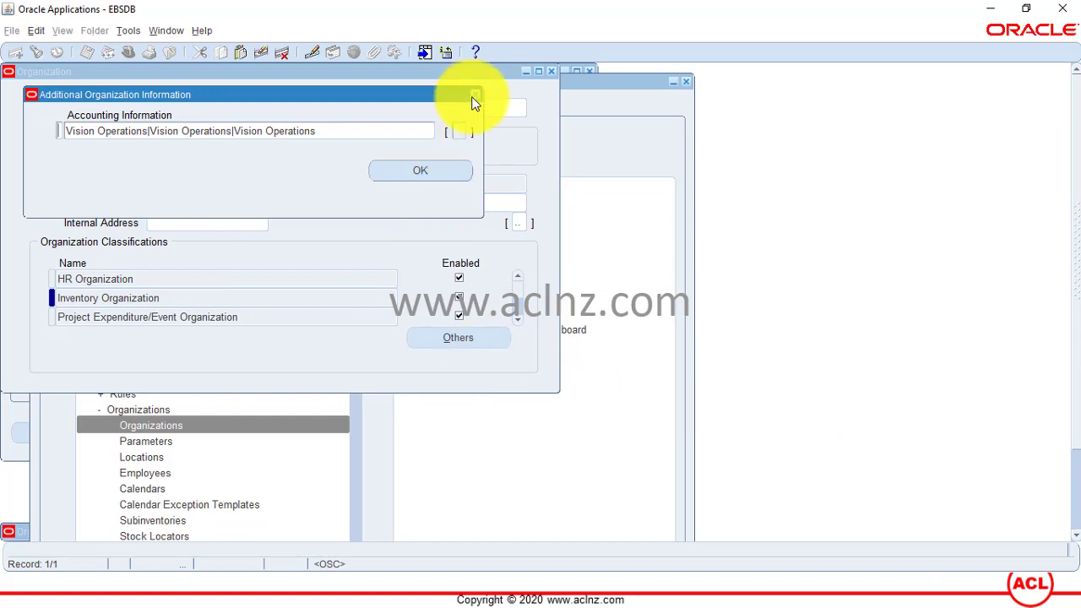
pyautogui.click(476, 94)
pyautogui.click(552, 70)
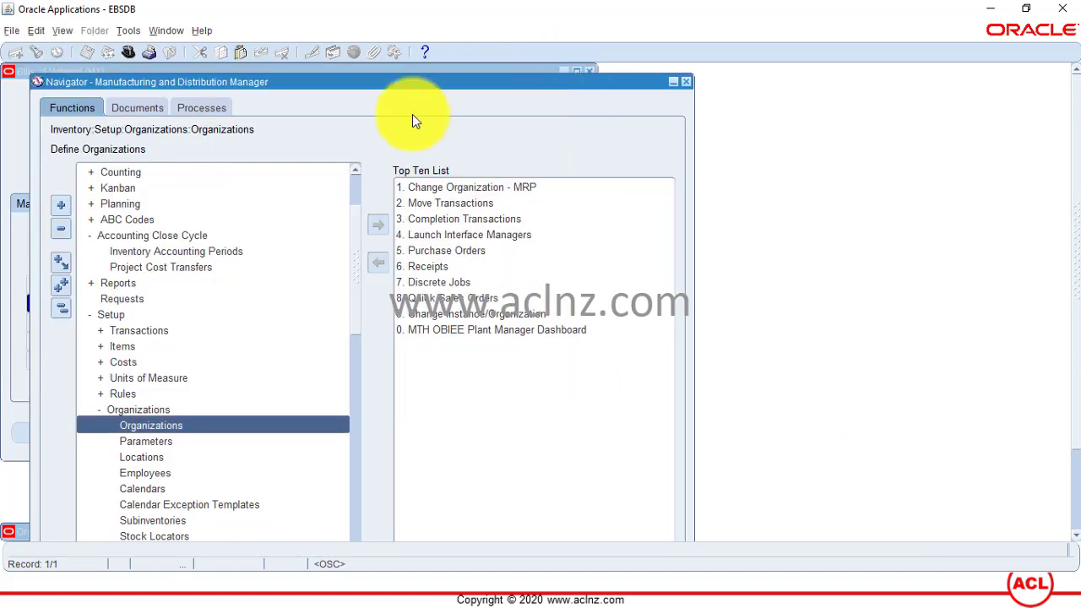
# - Collapse the function tree and open Accounting Setups under Inventory, Setup, Financials, Accounting Setup Manager
pyautogui.click(60, 309)
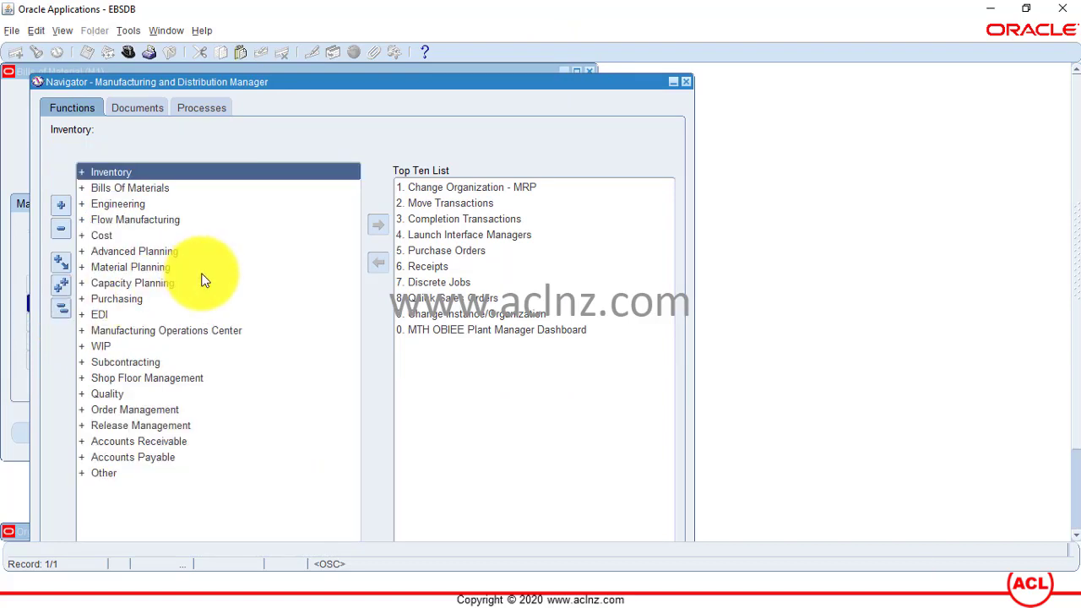
pyautogui.doubleClick(130, 172)
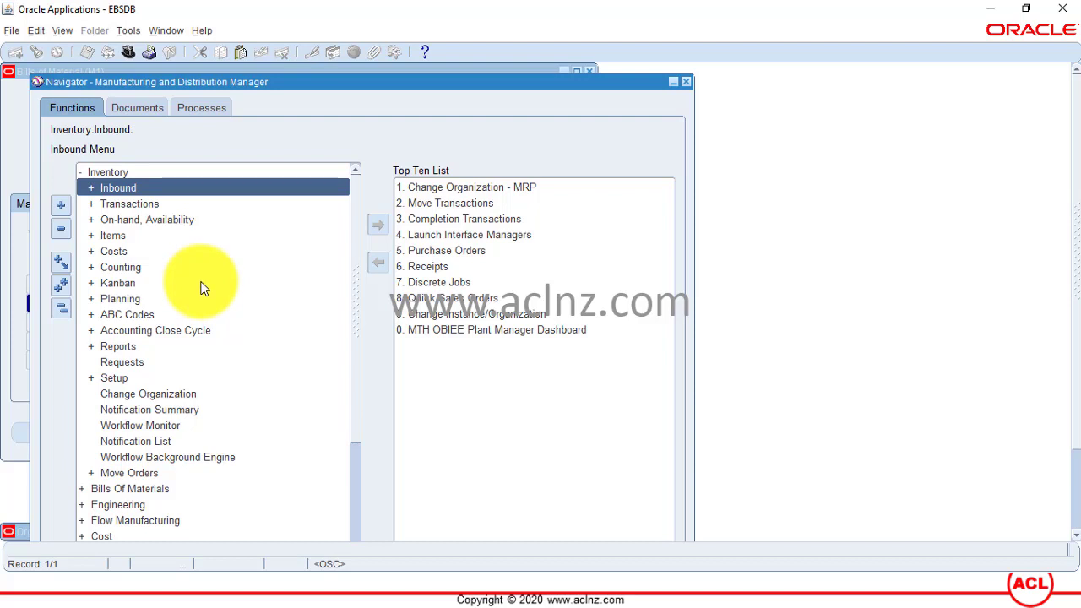
pyautogui.click(129, 376)
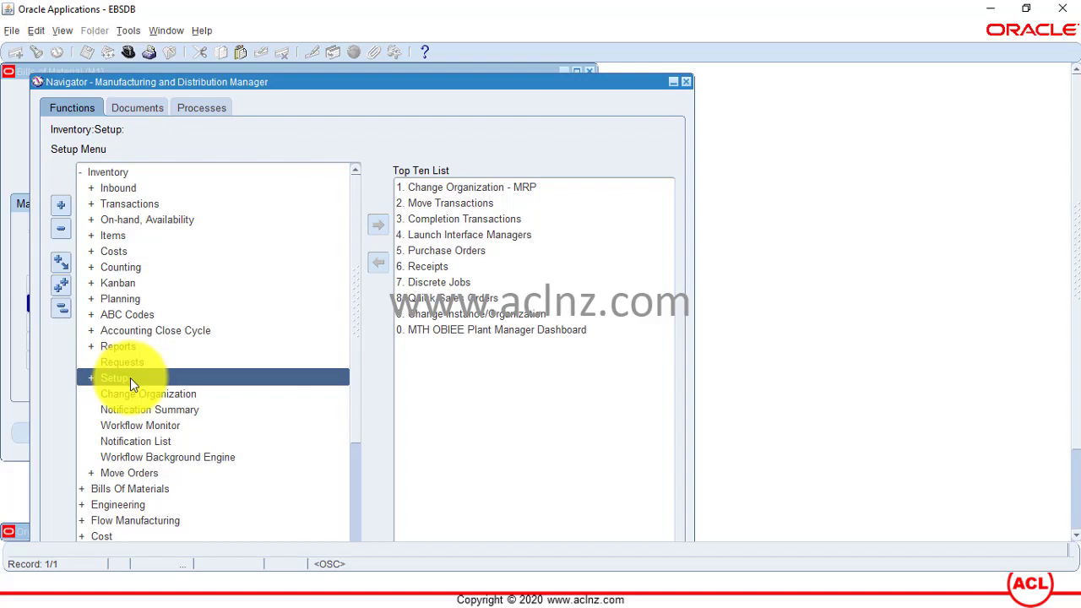
pyautogui.doubleClick(130, 378)
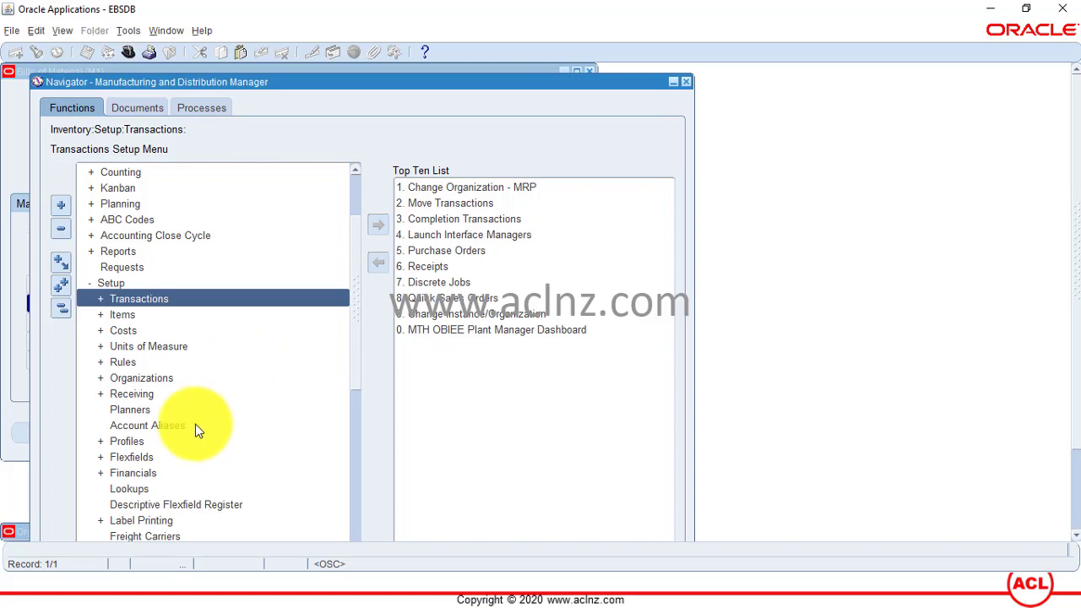
pyautogui.click(169, 377)
pyautogui.scroll(-1, 218, 390)
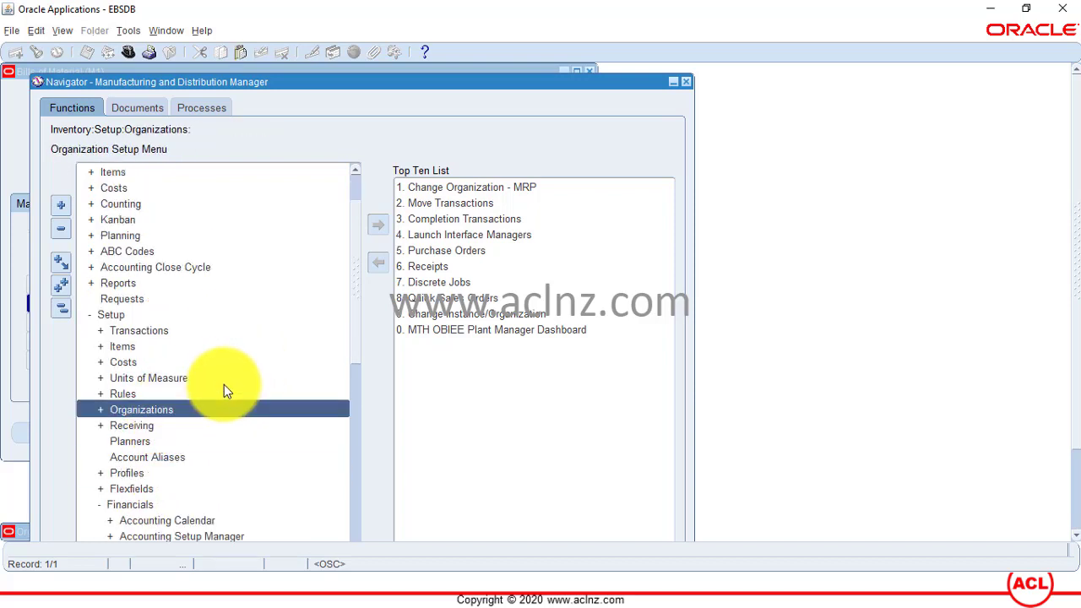
pyautogui.scroll(-2, 224, 388)
pyautogui.doubleClick(213, 442)
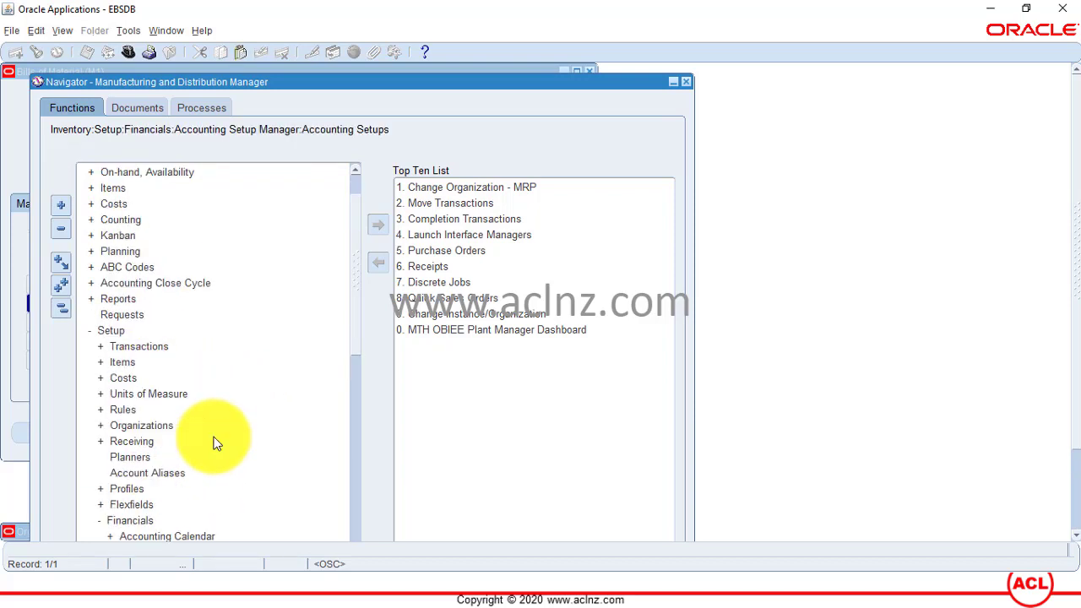
pyautogui.scroll(-1, 242, 390)
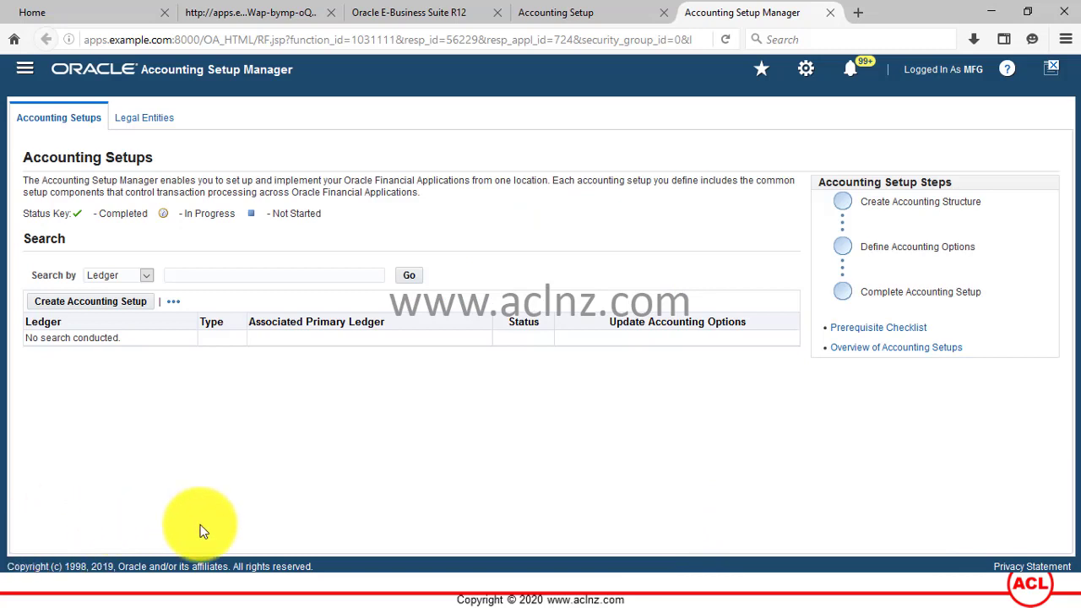
# - Search the ledgers for "Vision Operations" and open the accounting options of Vision Operations (USA) for updating
pyautogui.click(255, 275)
pyautogui.write('Vision Operations')
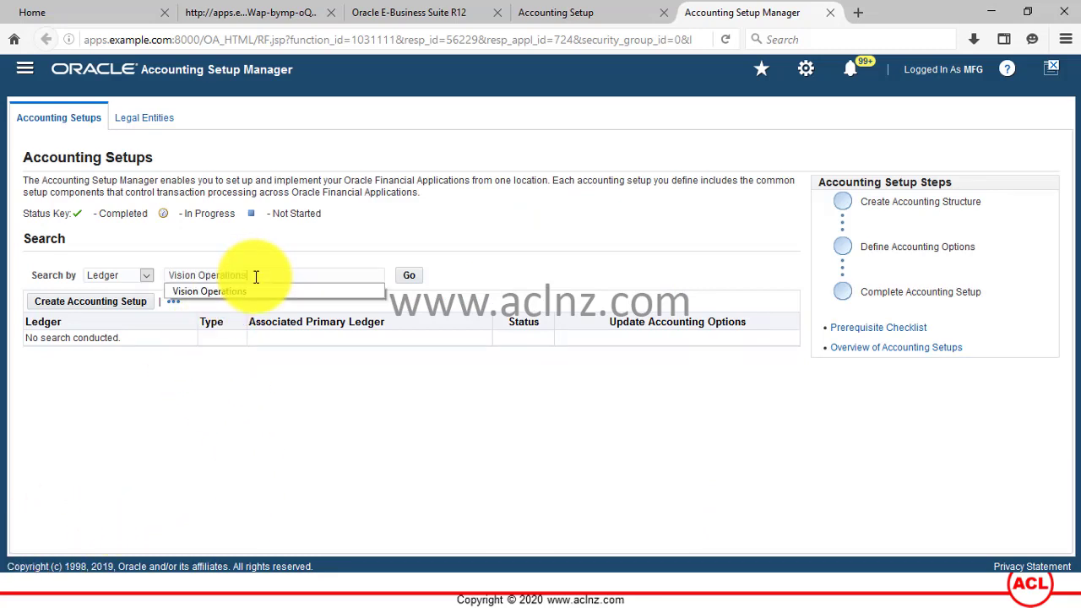
pyautogui.click(407, 279)
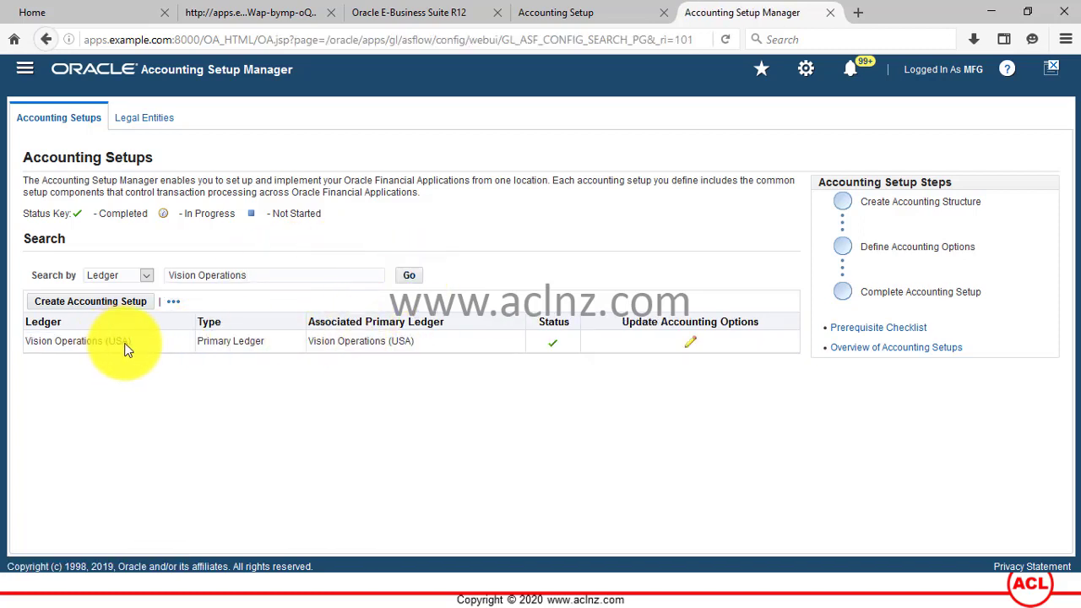
pyautogui.click(693, 350)
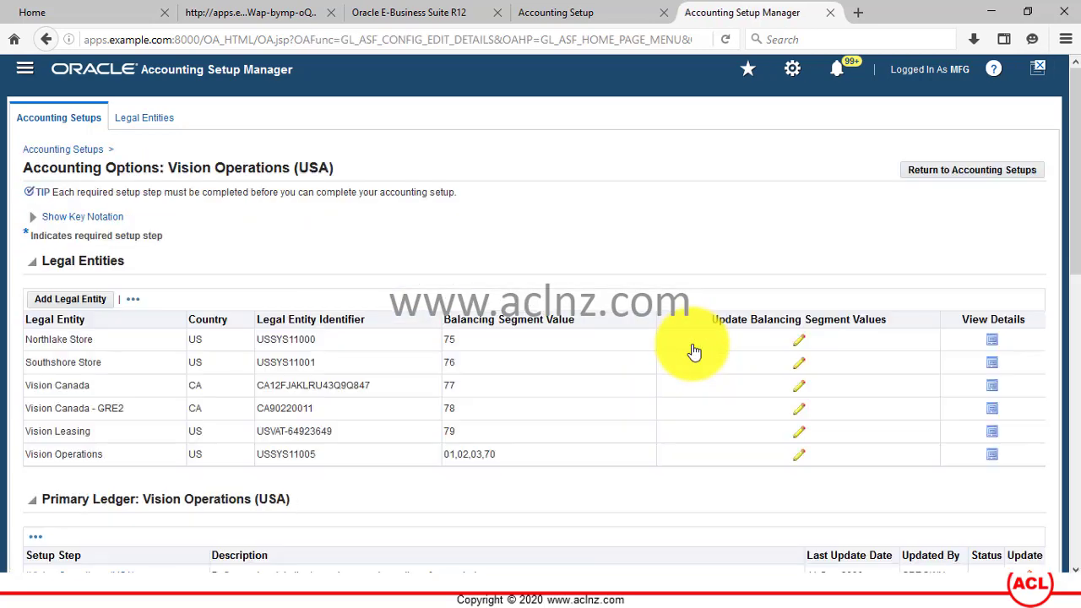
# - Open the primary ledger definition of Vision Operations (USA) for updating and check its assigned accounting calendar
pyautogui.scroll(-2, 687, 349)
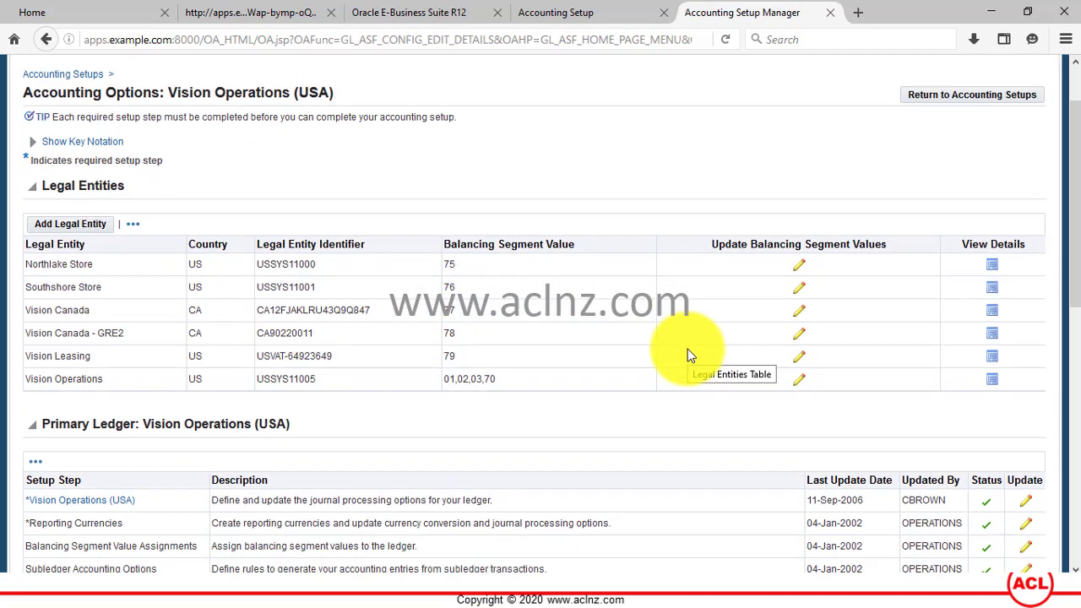
pyautogui.scroll(-1, 688, 355)
pyautogui.scroll(-3, 688, 355)
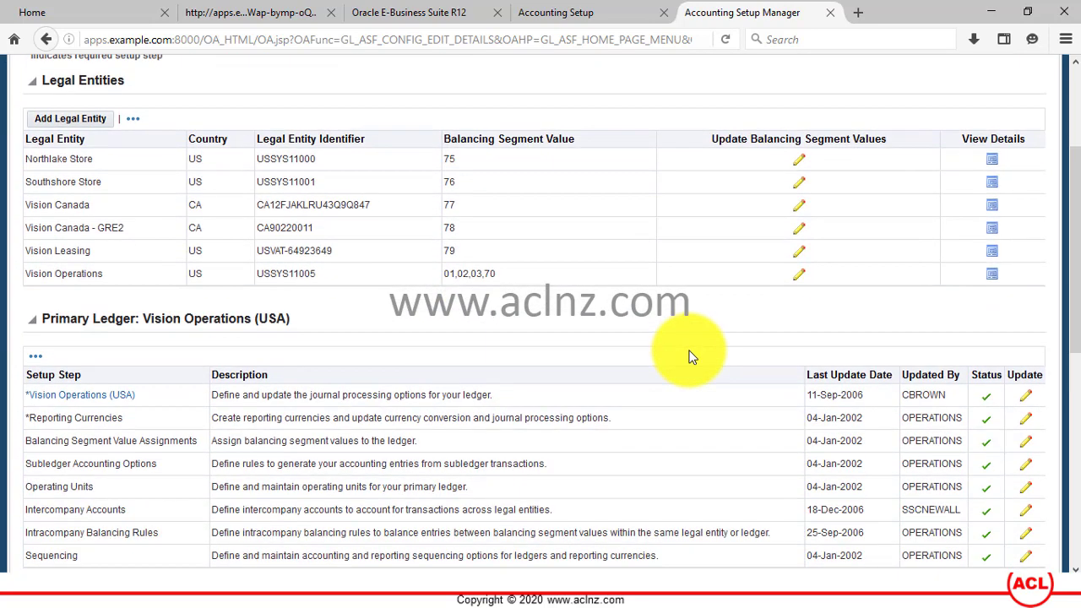
pyautogui.click(1028, 401)
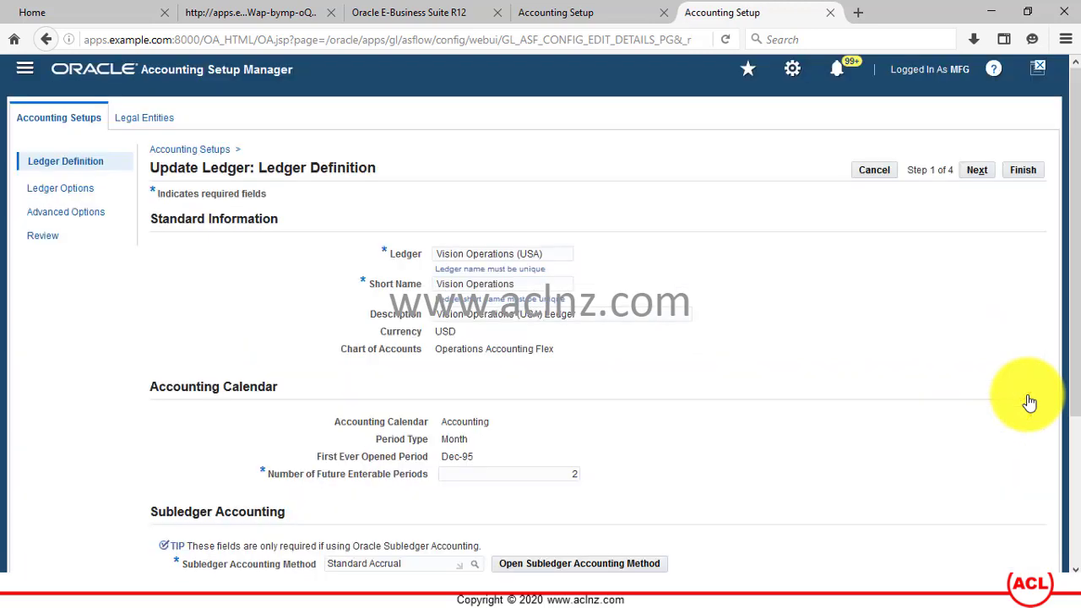
pyautogui.moveTo(337, 422); pyautogui.dragTo(478, 422)
pyautogui.click(459, 427)
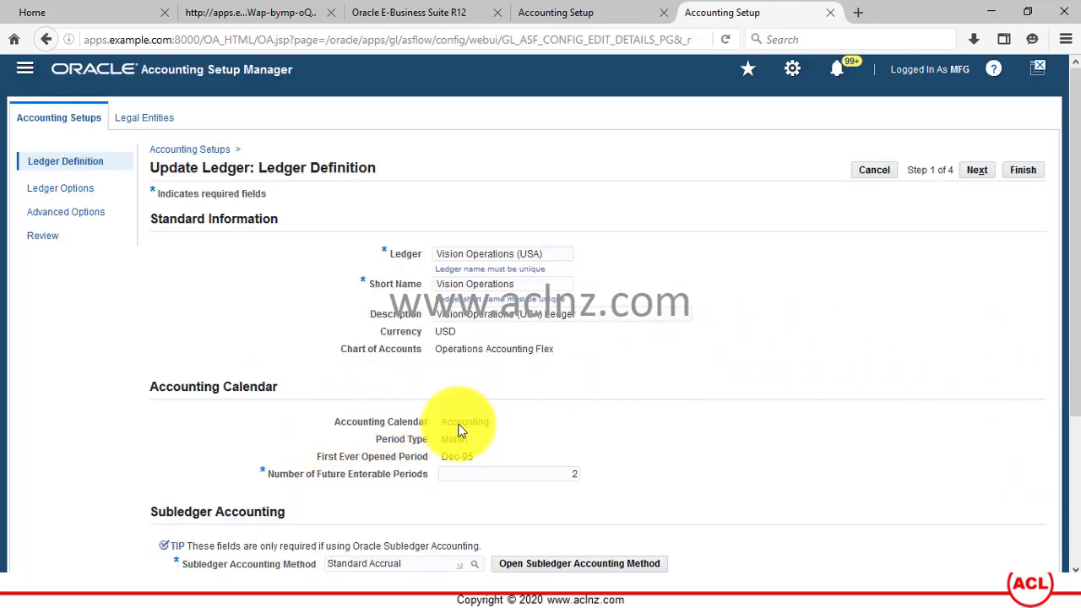
pyautogui.doubleClick(457, 429)
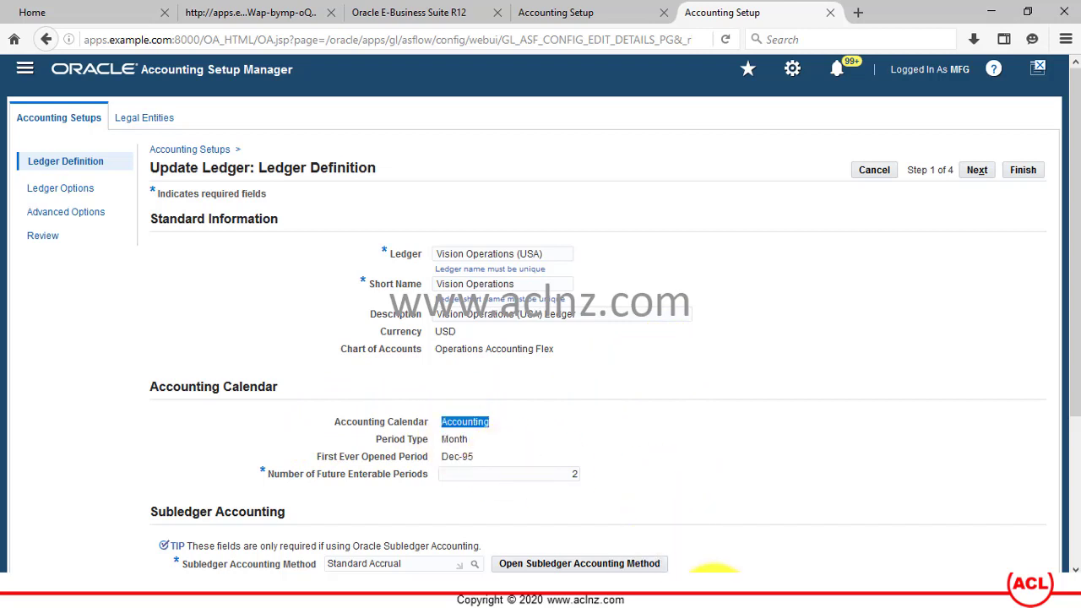
# - Switch to the Oracle Applications Navigator and expand Accounting Calendar under Inventory, Setup, Financials
pyautogui.click(714, 583)
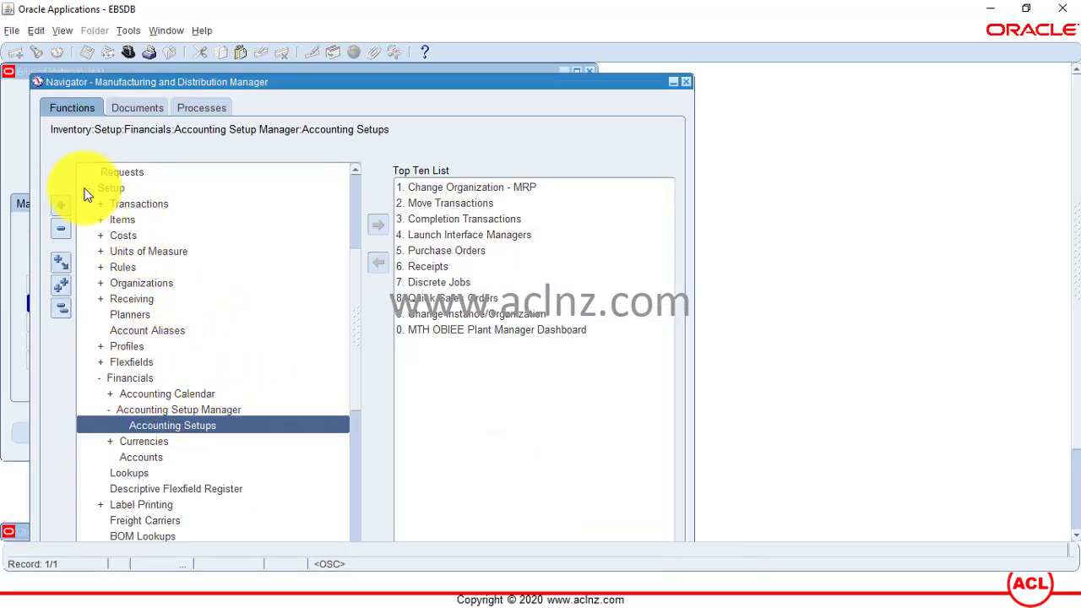
pyautogui.scroll(2, 160, 253)
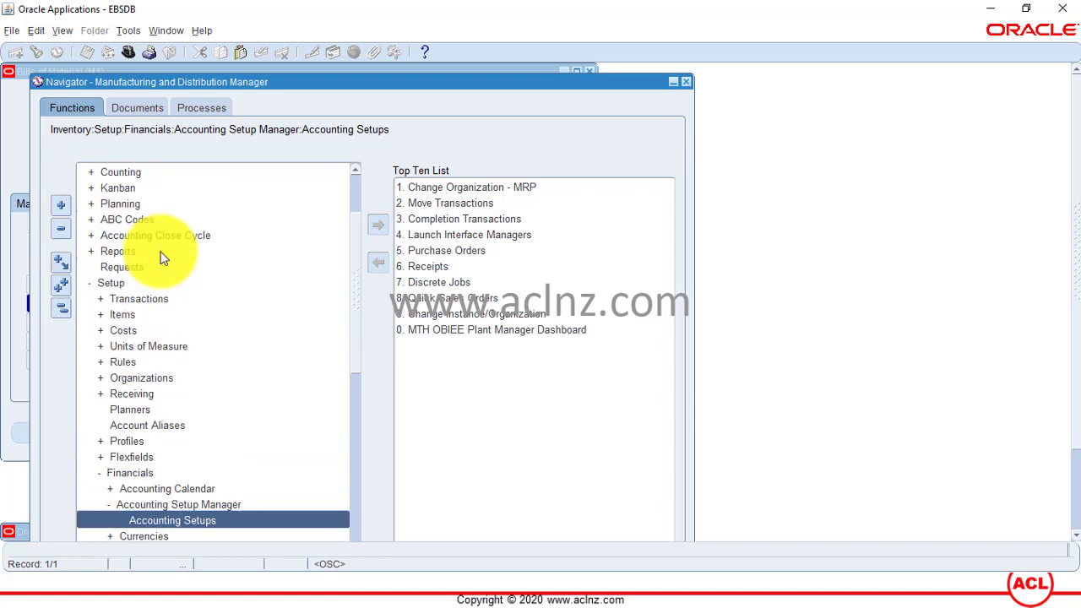
pyautogui.click(106, 285)
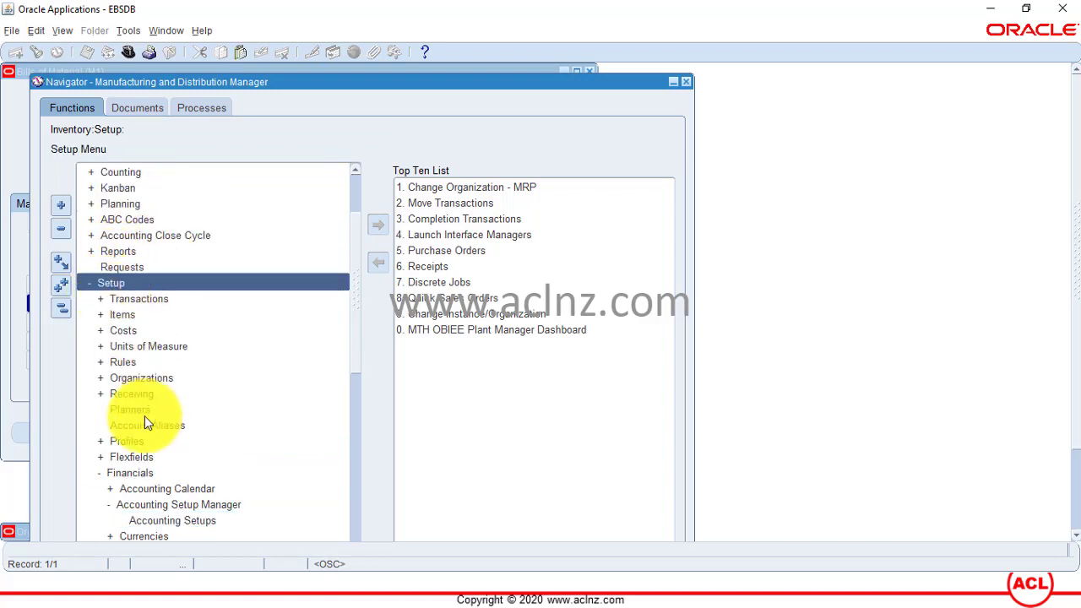
pyautogui.click(142, 473)
pyautogui.scroll(-2, 221, 419)
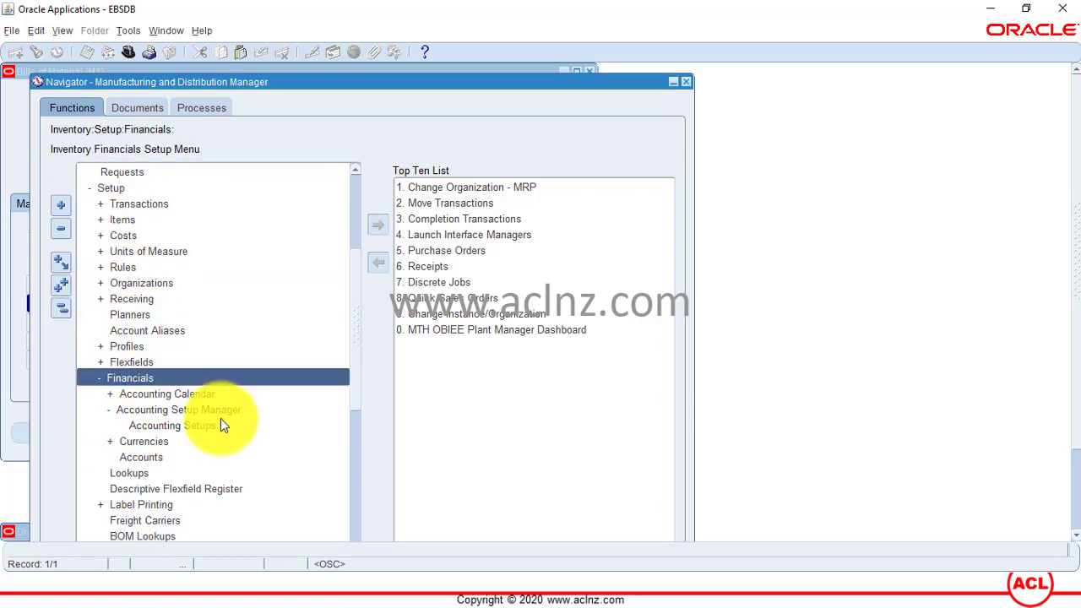
pyautogui.doubleClick(169, 395)
pyautogui.scroll(3, 170, 394)
pyautogui.click(169, 394)
pyautogui.scroll(-3, 212, 372)
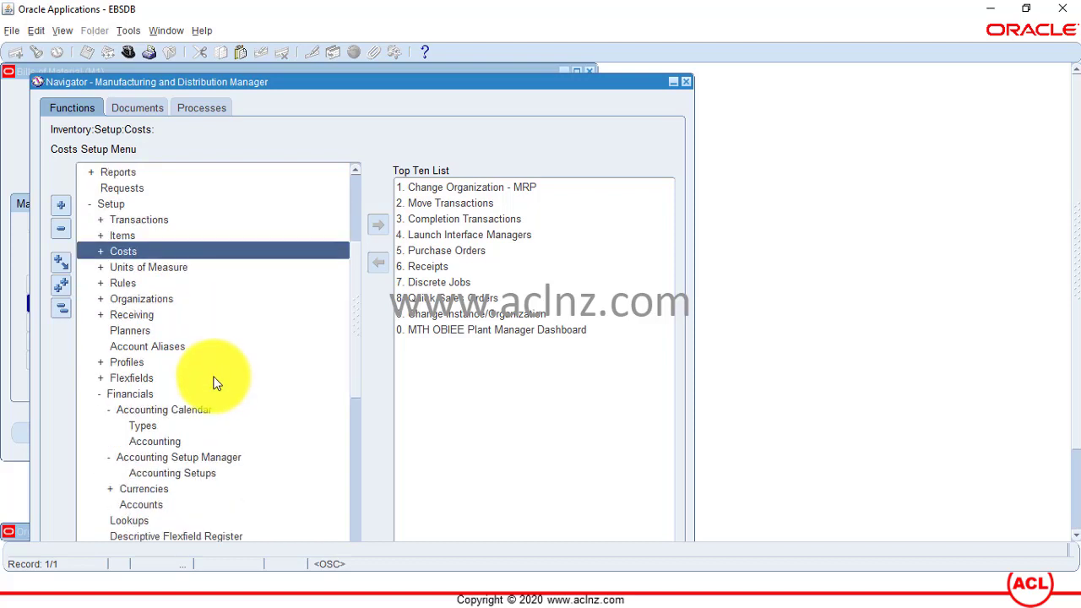
# - Open the Accounting function under Accounting Calendar to bring up the calendar definition form
pyautogui.scroll(-1, 214, 383)
pyautogui.click(172, 393)
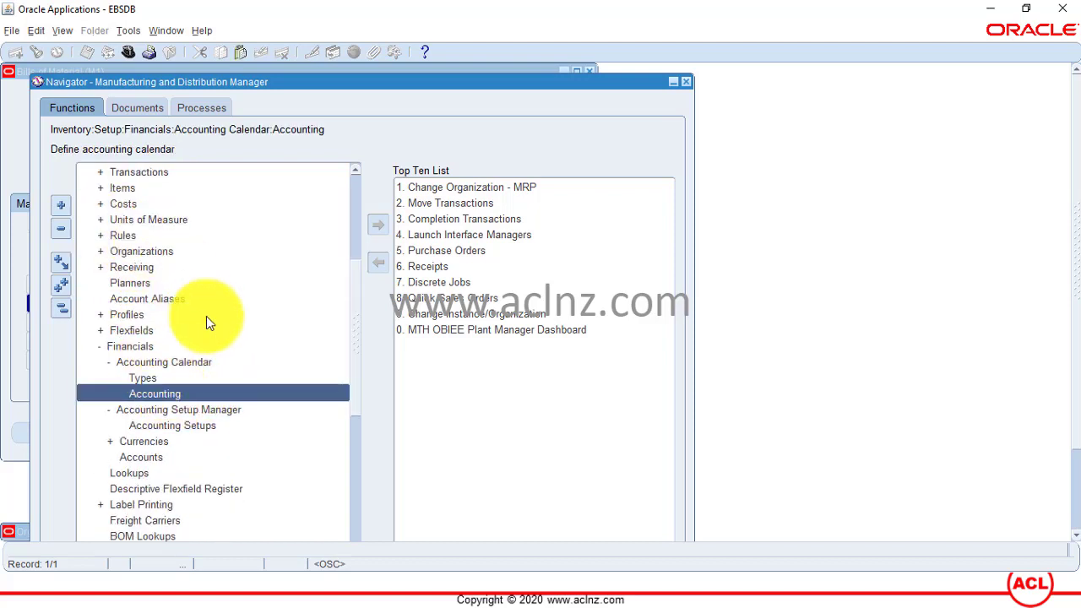
pyautogui.scroll(1, 207, 315)
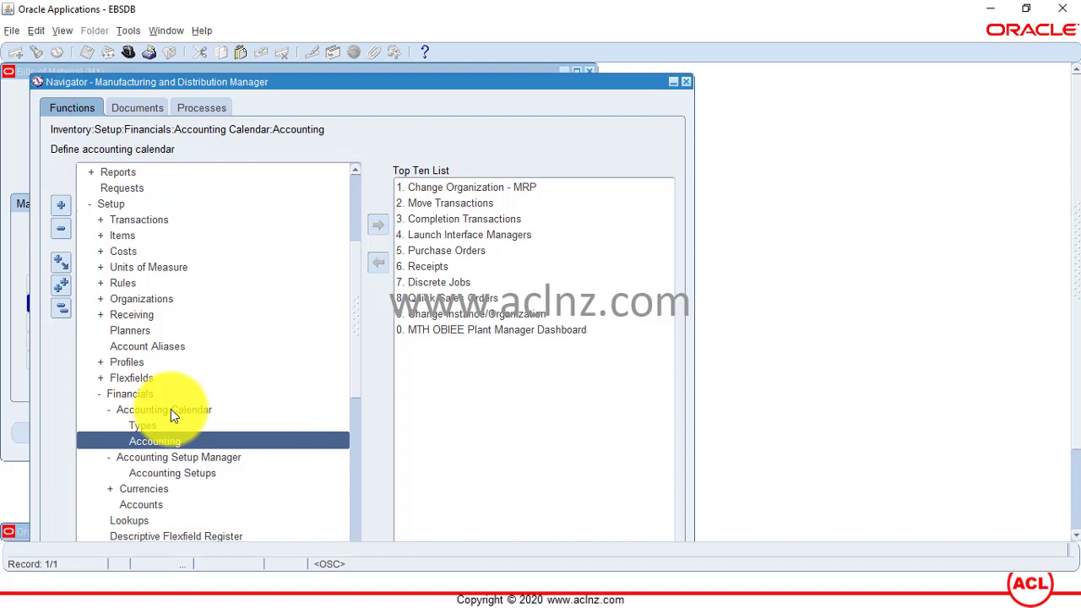
pyautogui.click(145, 394)
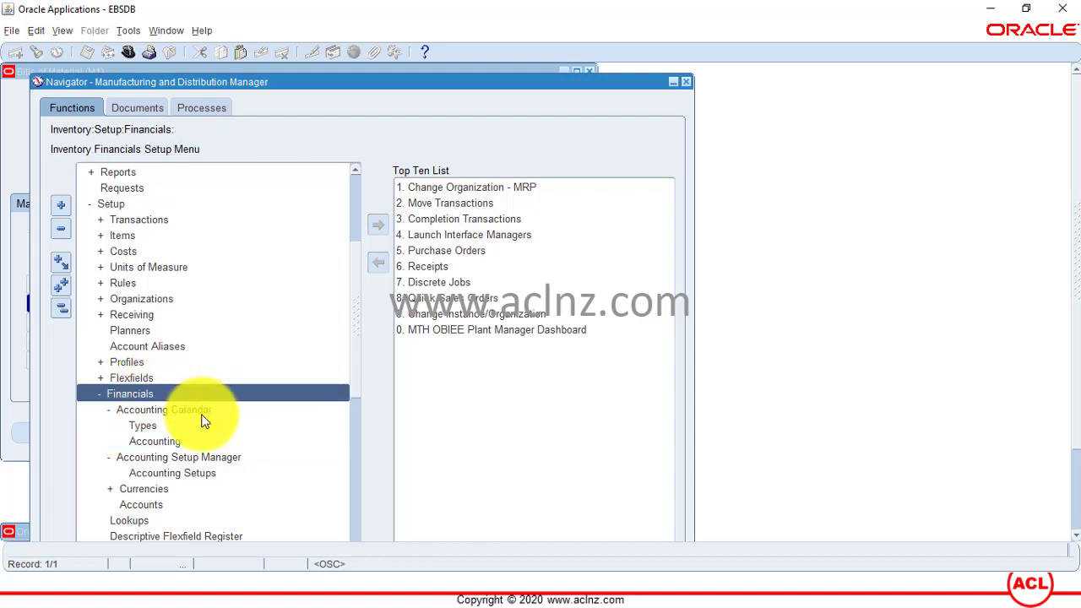
pyautogui.click(194, 413)
pyautogui.click(168, 443)
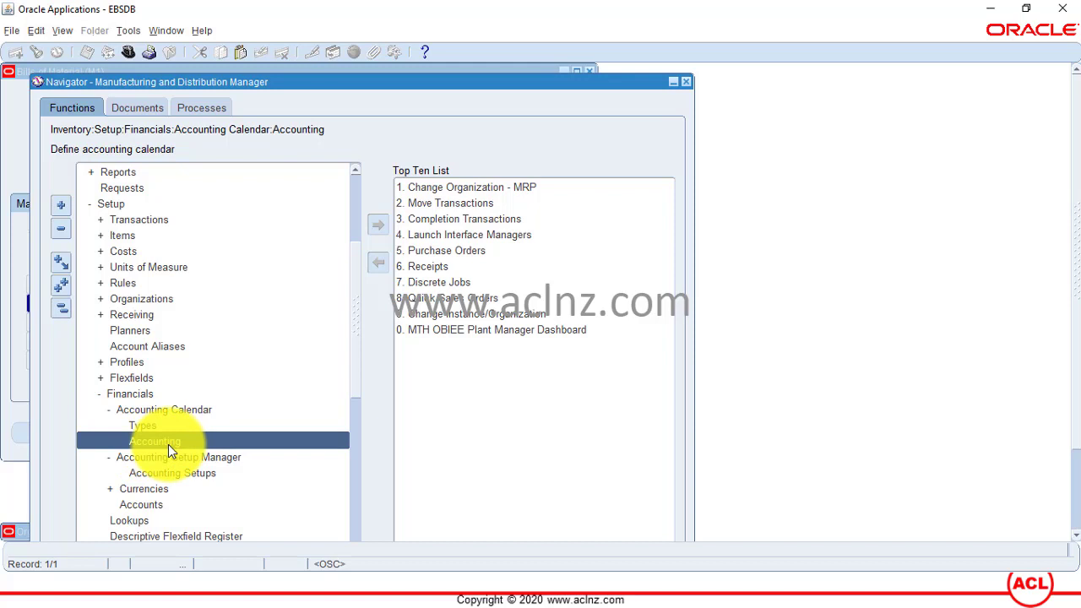
pyautogui.doubleClick(167, 442)
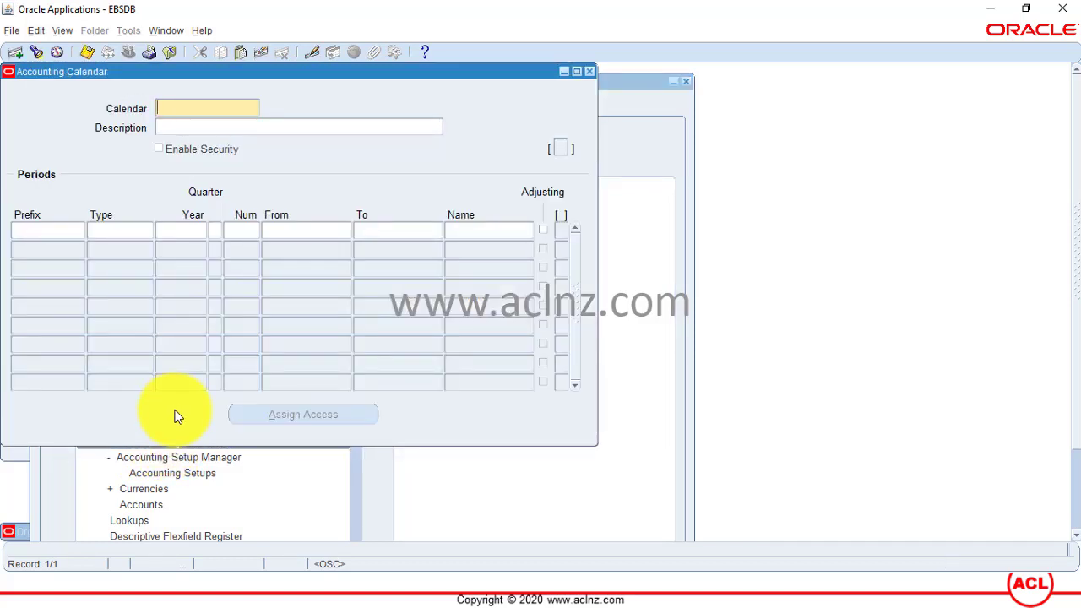
# - Query the calendar named "Accounting" and select the year of its first listed period
pyautogui.press('F11')
pyautogui.write('Accounting')
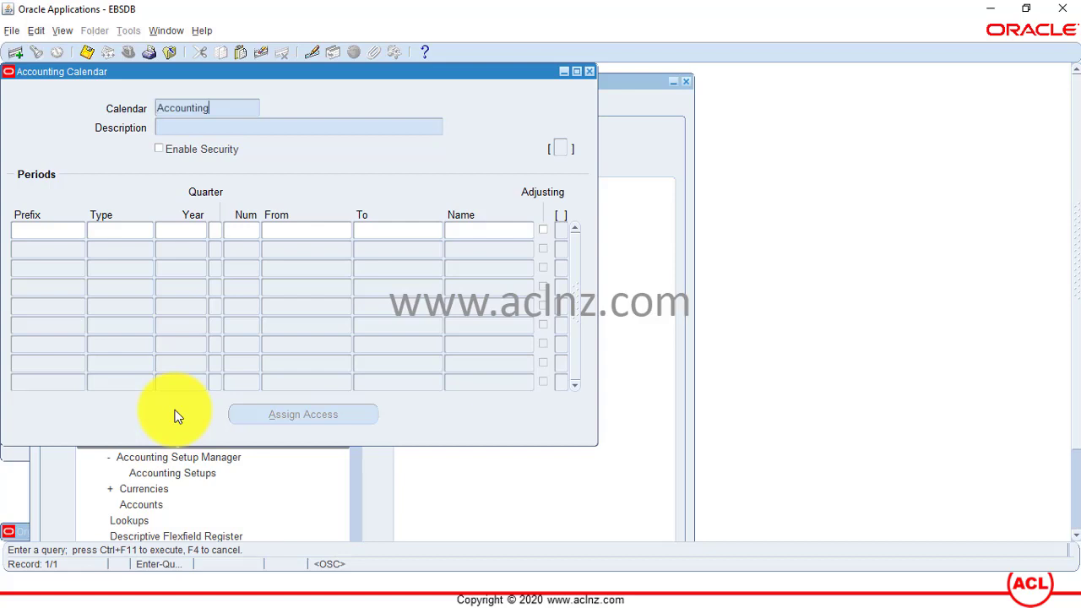
pyautogui.hotkey('ctrl', 'F11')
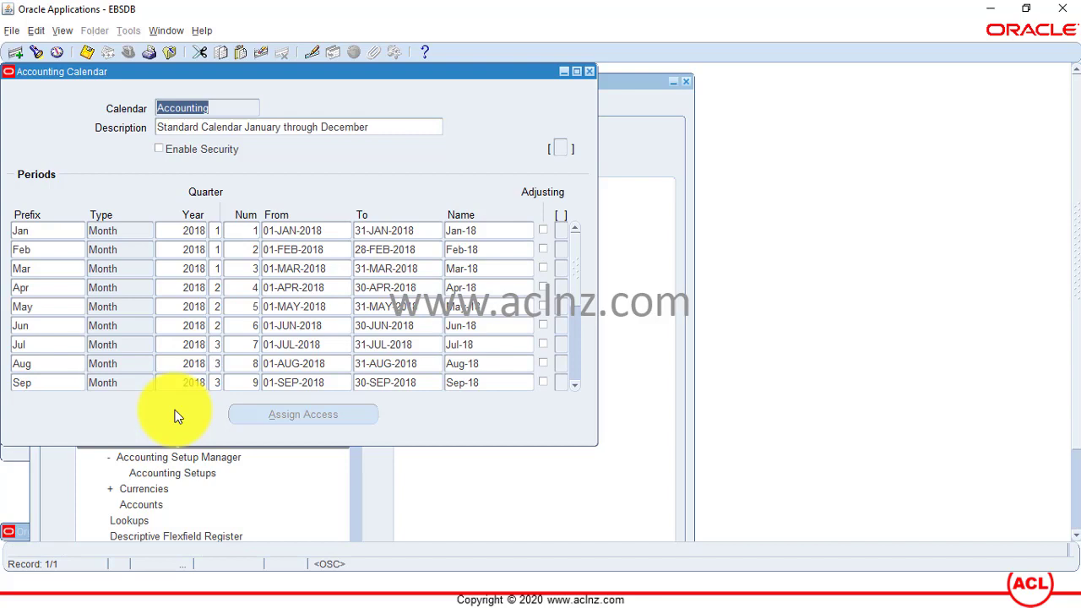
pyautogui.click(193, 229)
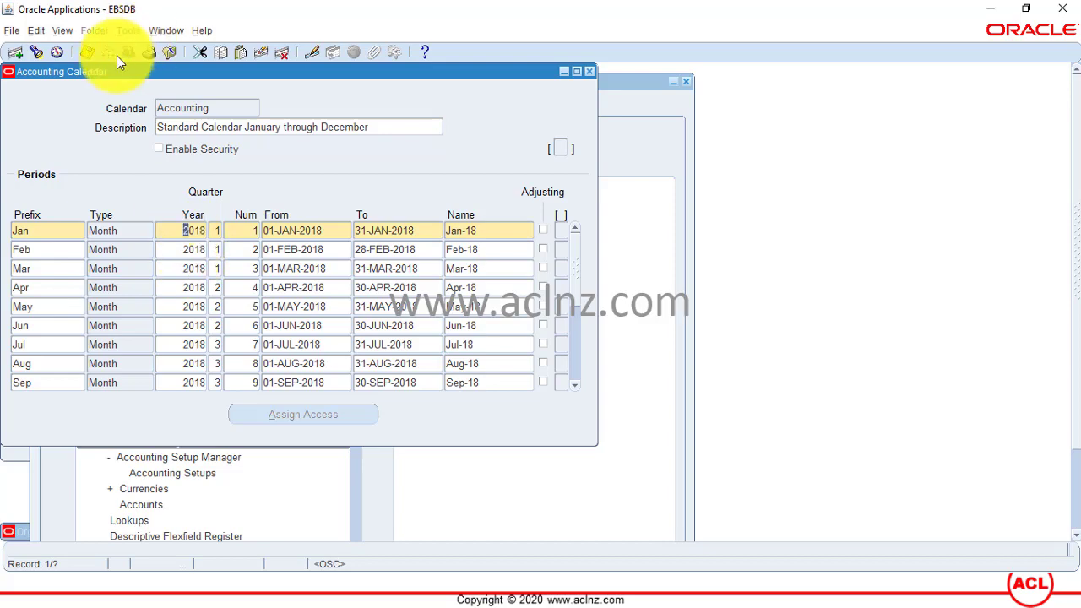
# - Open Inventory Accounting Periods under Inventory, Accounting Close Cycle, and check the end date of the latest period
pyautogui.click(58, 53)
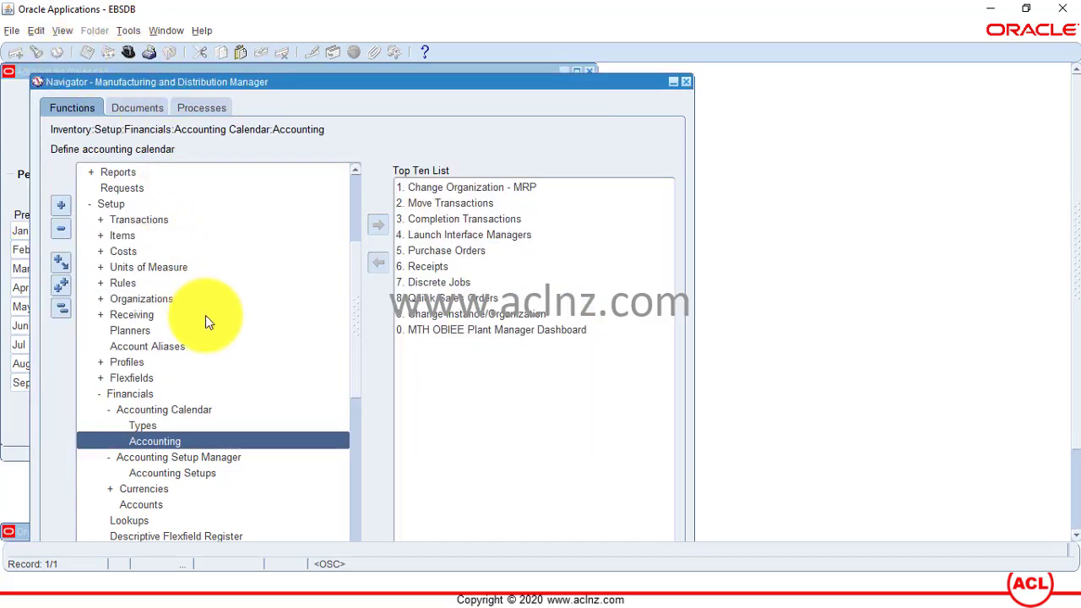
pyautogui.scroll(2, 198, 279)
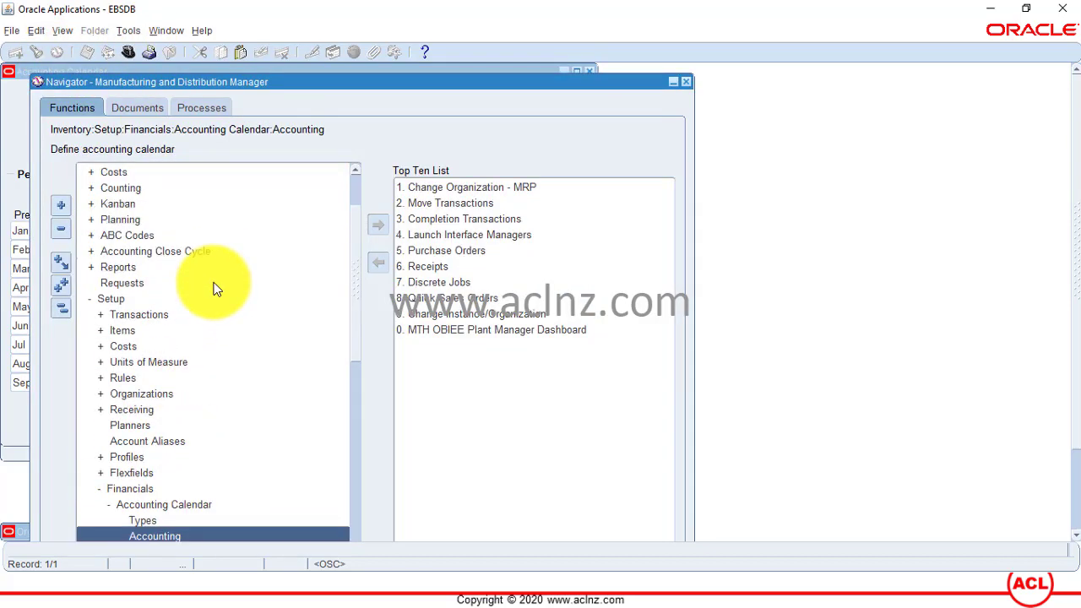
pyautogui.click(148, 253)
pyautogui.doubleClick(148, 258)
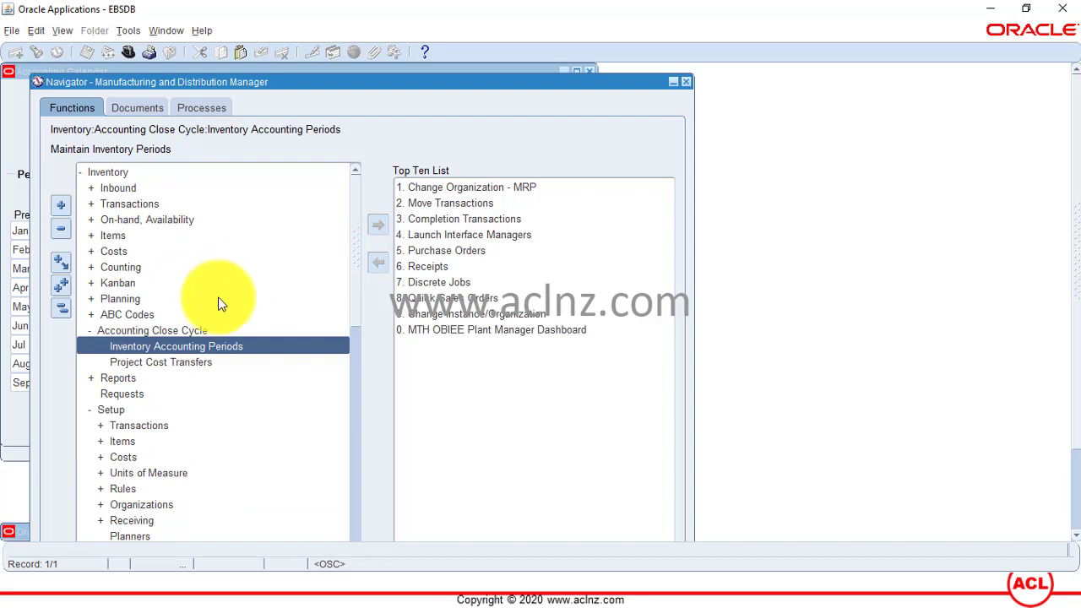
pyautogui.doubleClick(168, 346)
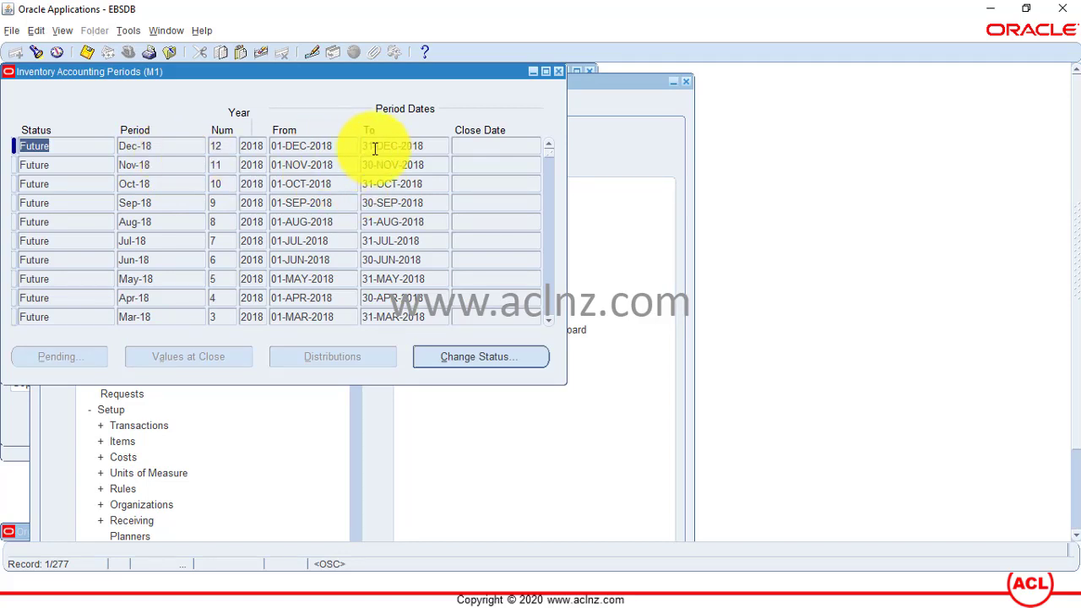
pyautogui.click(400, 145)
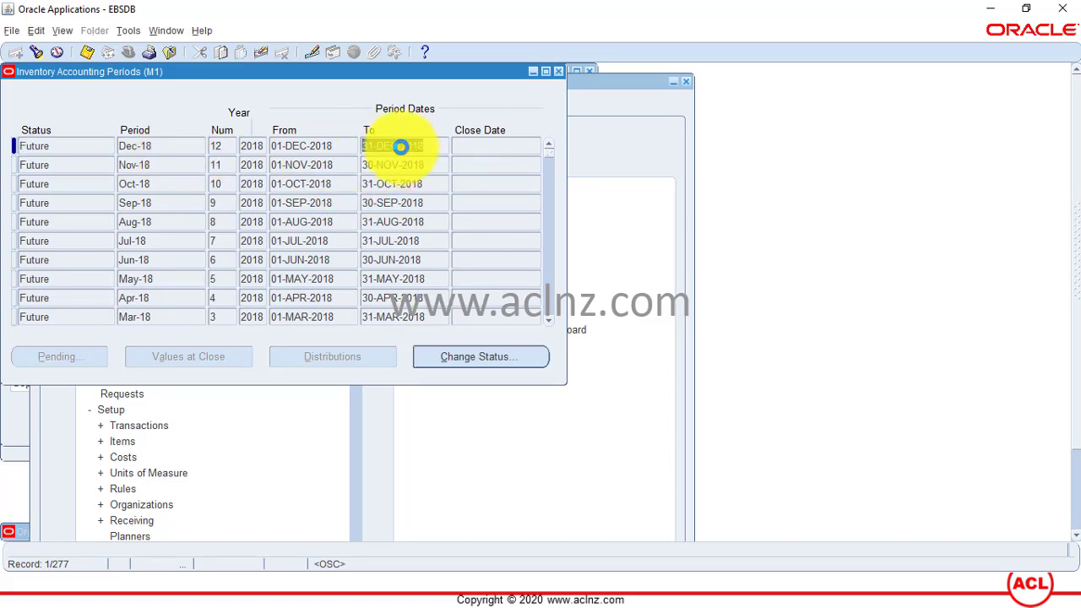
# - Return to the open Accounting Calendar form and review its 2018 periods through December
pyautogui.click(167, 30)
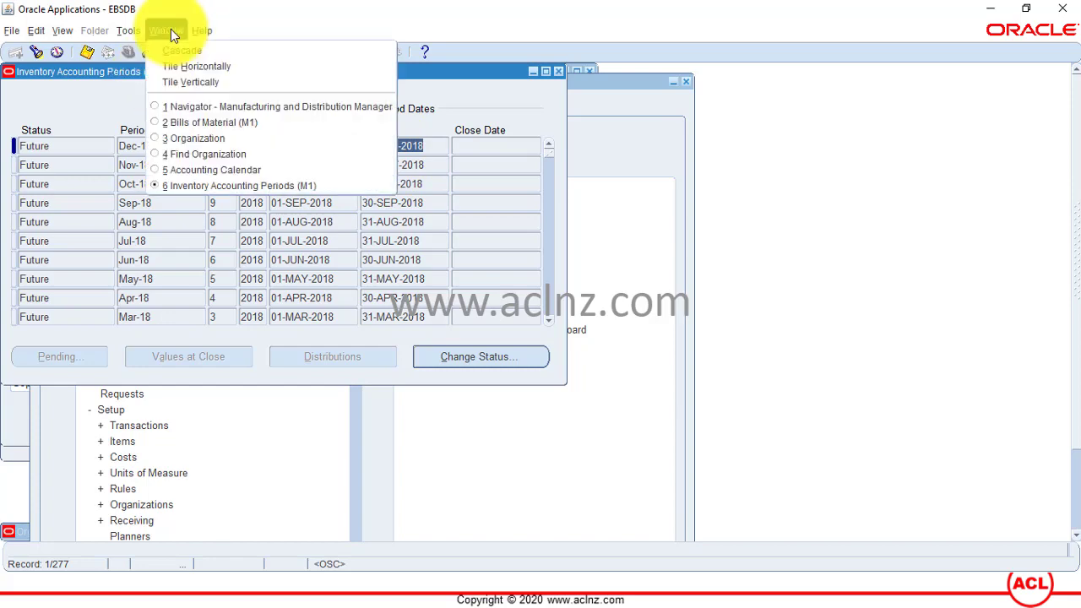
pyautogui.click(215, 170)
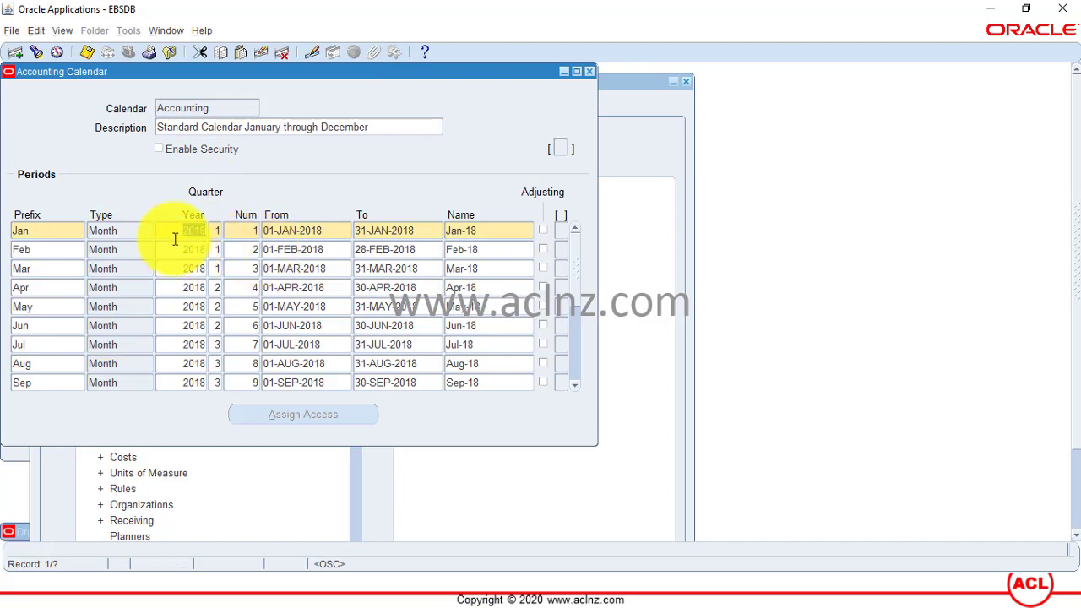
pyautogui.scroll(-3, 189, 314)
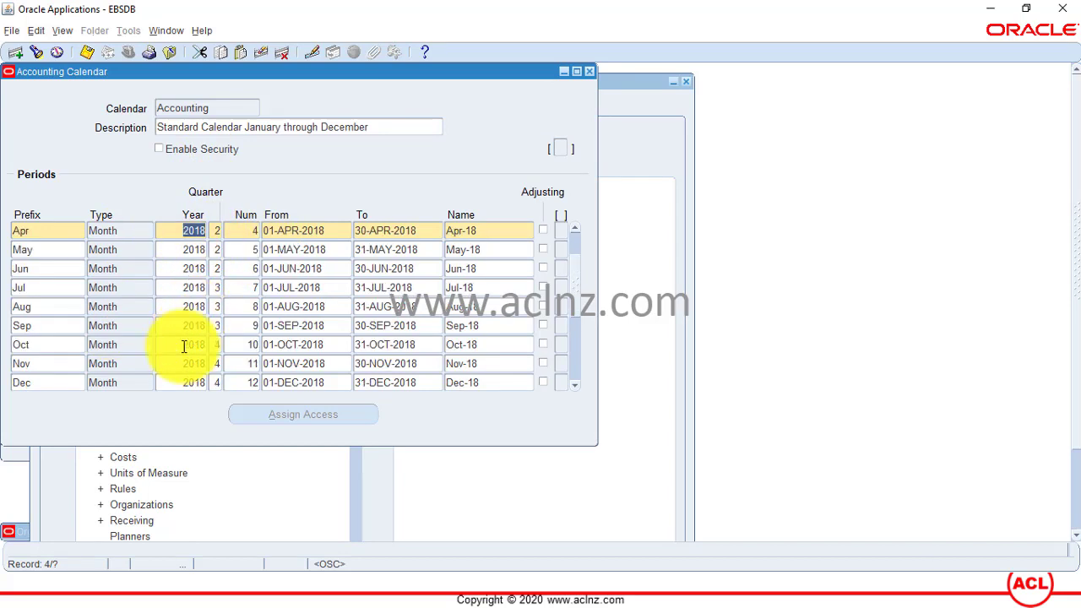
pyautogui.click(179, 382)
pyautogui.scroll(12, 180, 355)
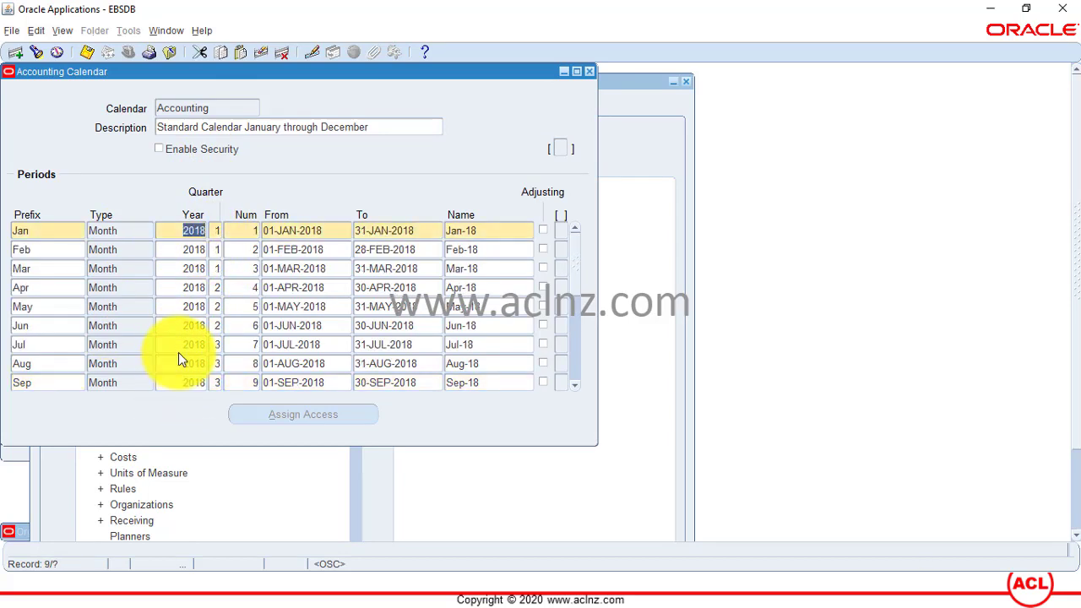
# - Insert a new period row below Jan-18 with prefix Jan and type Month
pyautogui.click(35, 232)
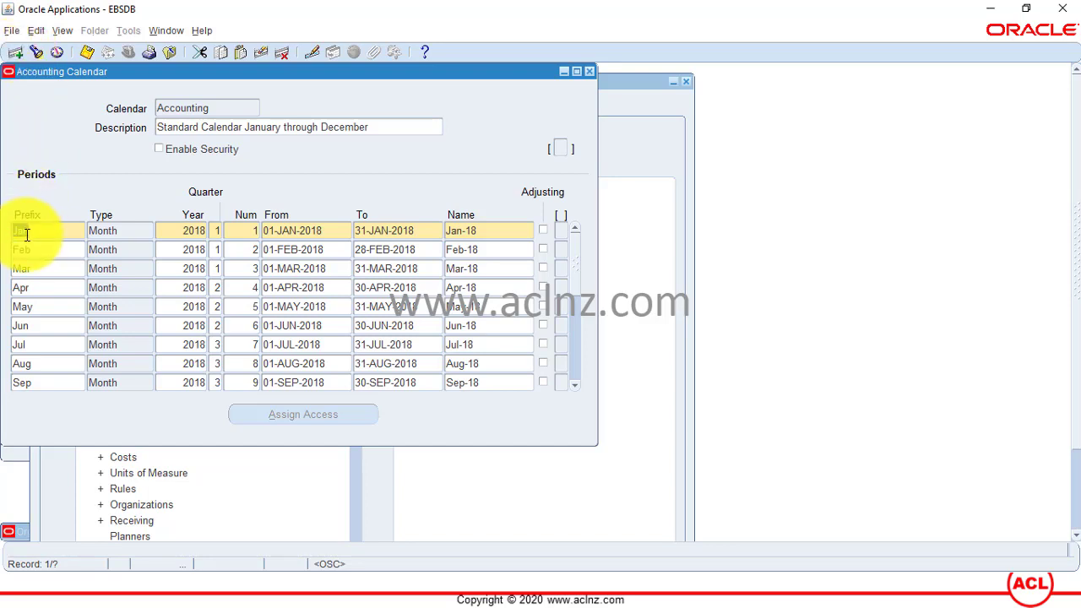
pyautogui.click(16, 52)
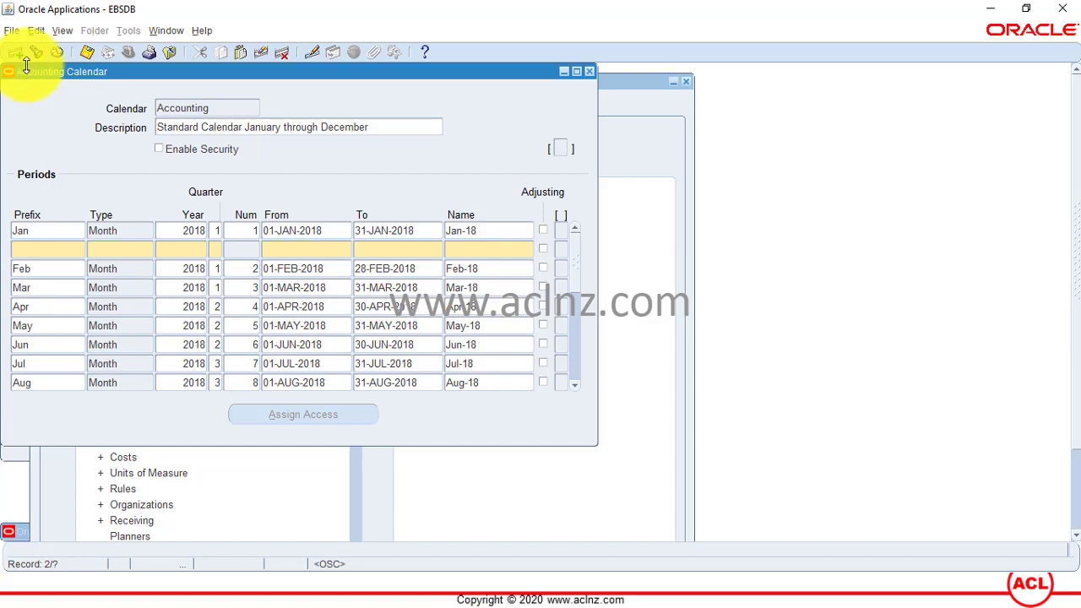
pyautogui.hotkey('shift', 'F5')
pyautogui.press('Tab')
pyautogui.hotkey('shift', 'F5')
pyautogui.hotkey('ctrl', 'l')
pyautogui.press('Down')
pyautogui.press('Return')
pyautogui.press('Tab')
# - Set the new January period's year to 2019, quarter to 1 and period number to 1
pyautogui.hotkey('shift', 'F5')
pyautogui.press('Right')
pyautogui.press('BackSpace')
pyautogui.write('9')
pyautogui.press('Tab')
pyautogui.write('1')
pyautogui.press('Tab')
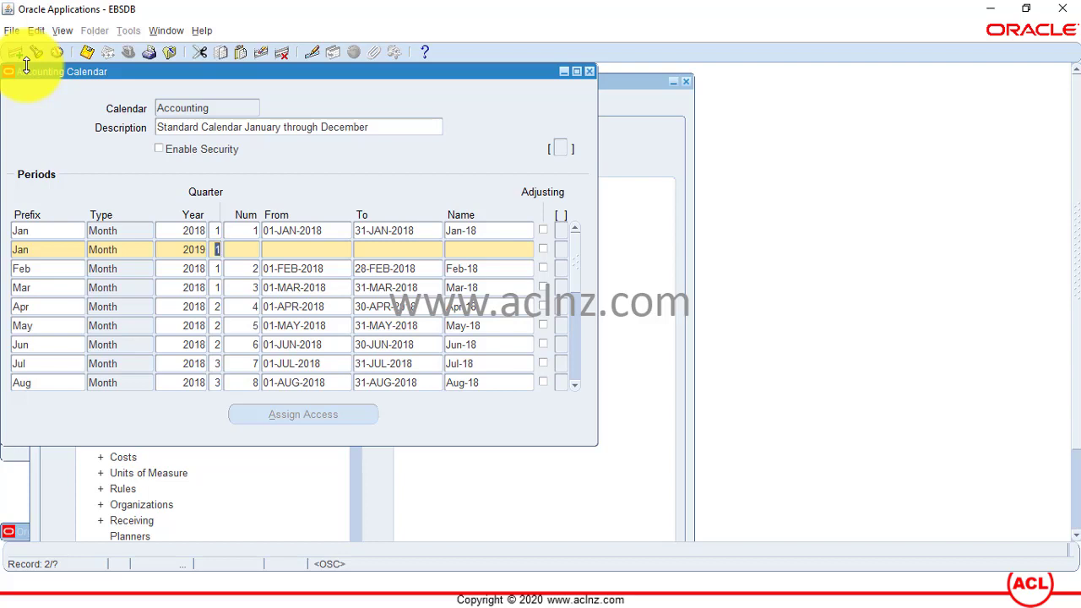
pyautogui.write('1')
pyautogui.press('Tab')
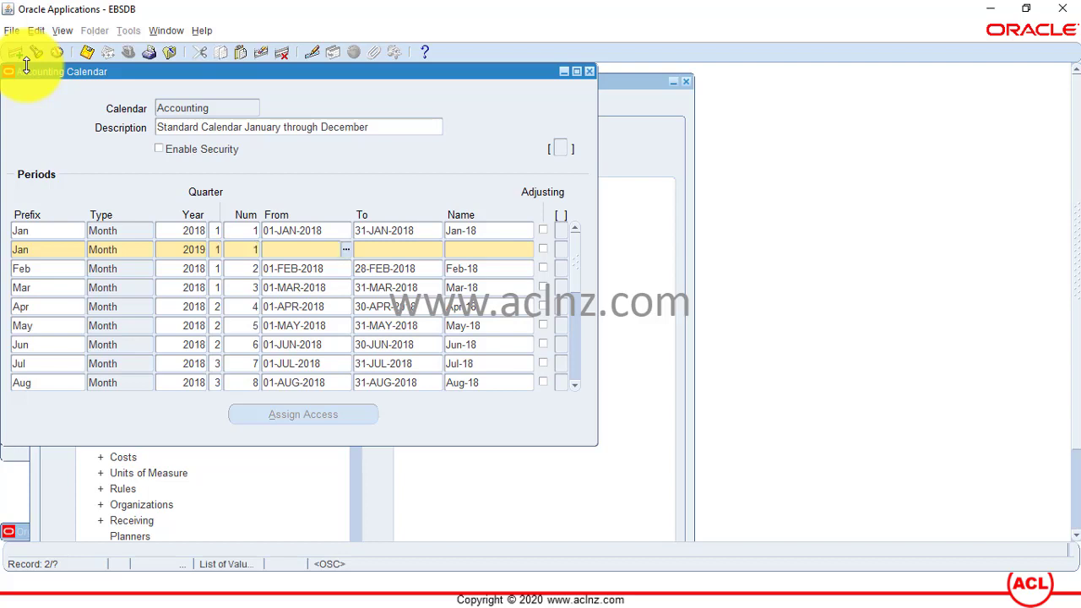
# - Set the new January period's dates from 01-JAN-2019 to 31-JAN-2019
pyautogui.hotkey('shift', 'F5')
pyautogui.press('End')
pyautogui.press('BackSpace')
pyautogui.write('9')
pyautogui.press('Tab')
pyautogui.hotkey('shift', 'F5')
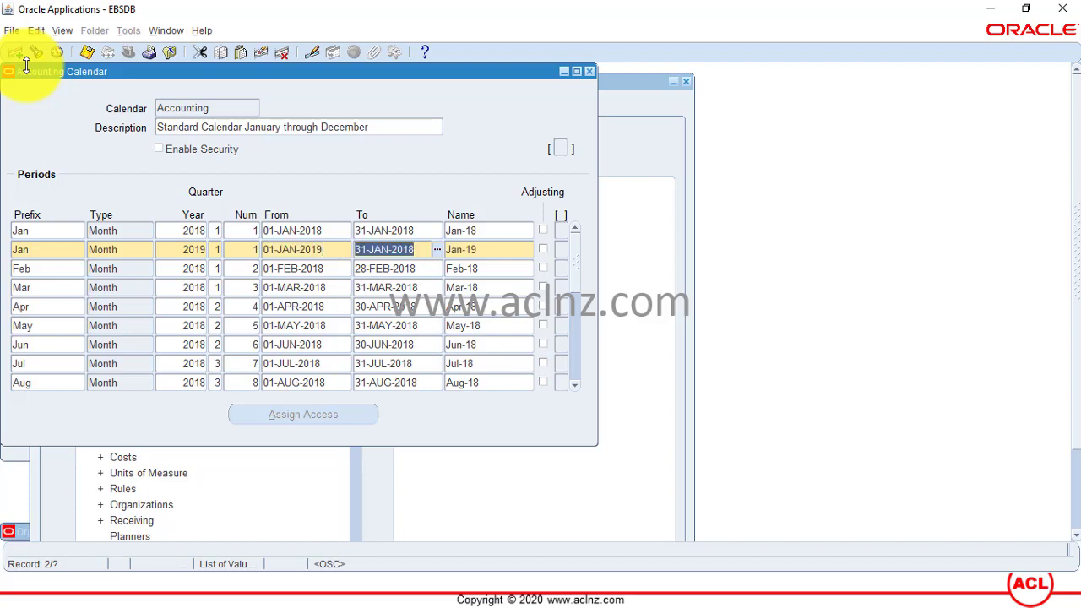
pyautogui.press('End')
pyautogui.press('BackSpace')
pyautogui.write('9')
pyautogui.press('Tab')
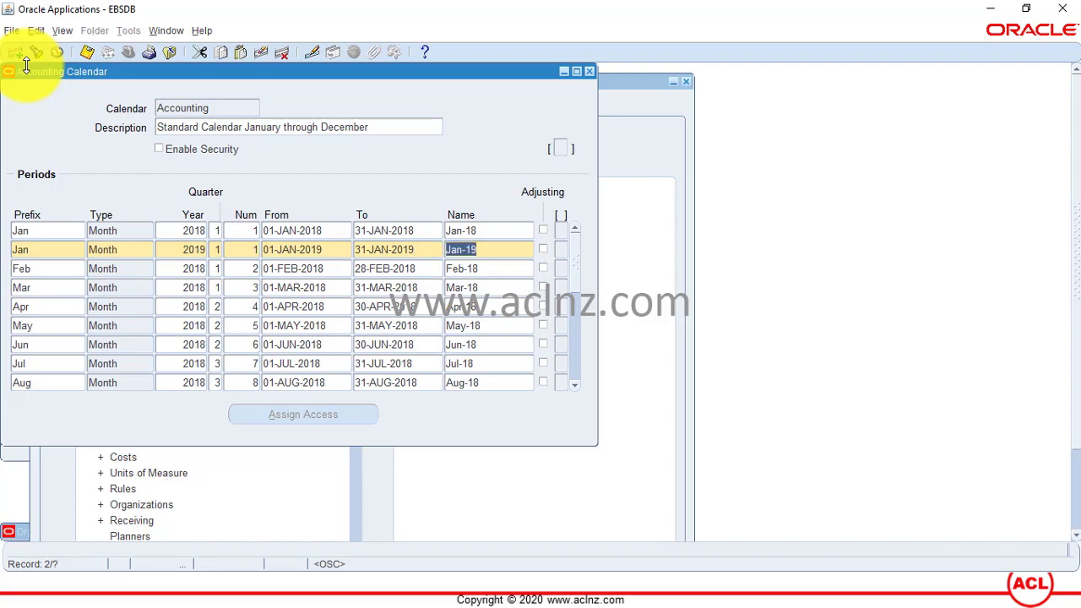
# - Insert a new period row below Feb-18 with prefix Feb and type Month
pyautogui.press('Down')
pyautogui.press('End')
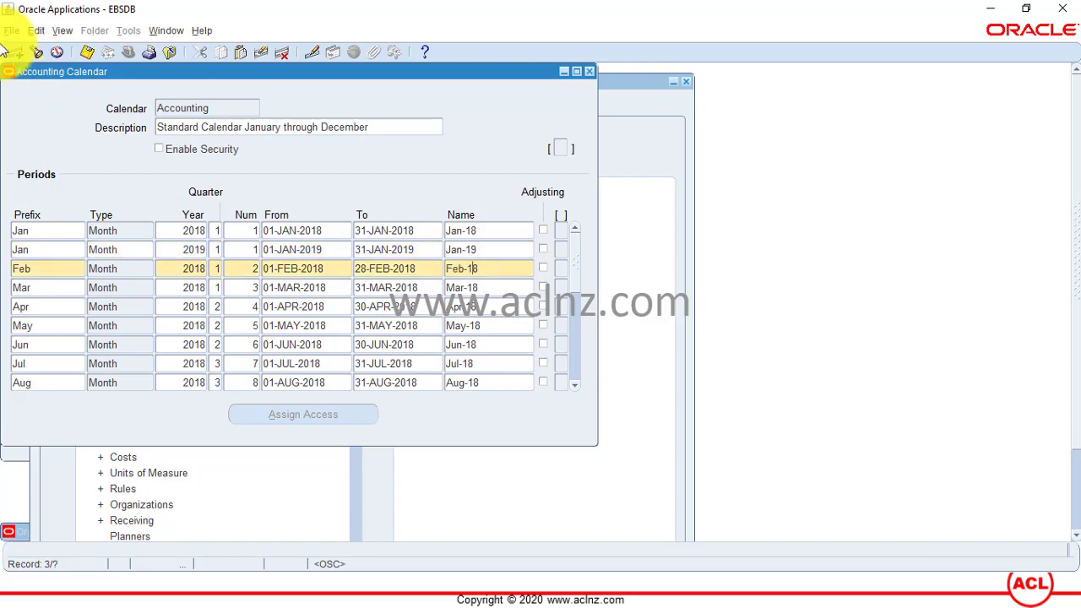
pyautogui.click(14, 51)
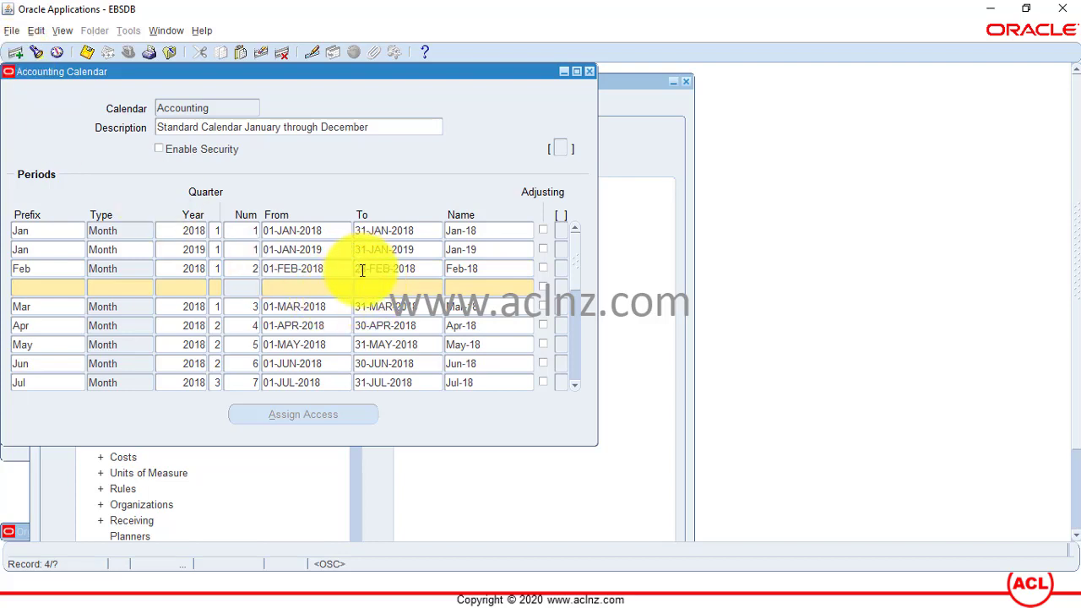
pyautogui.write('Feb')
pyautogui.press('Tab')
pyautogui.hotkey('shift', 'F5')
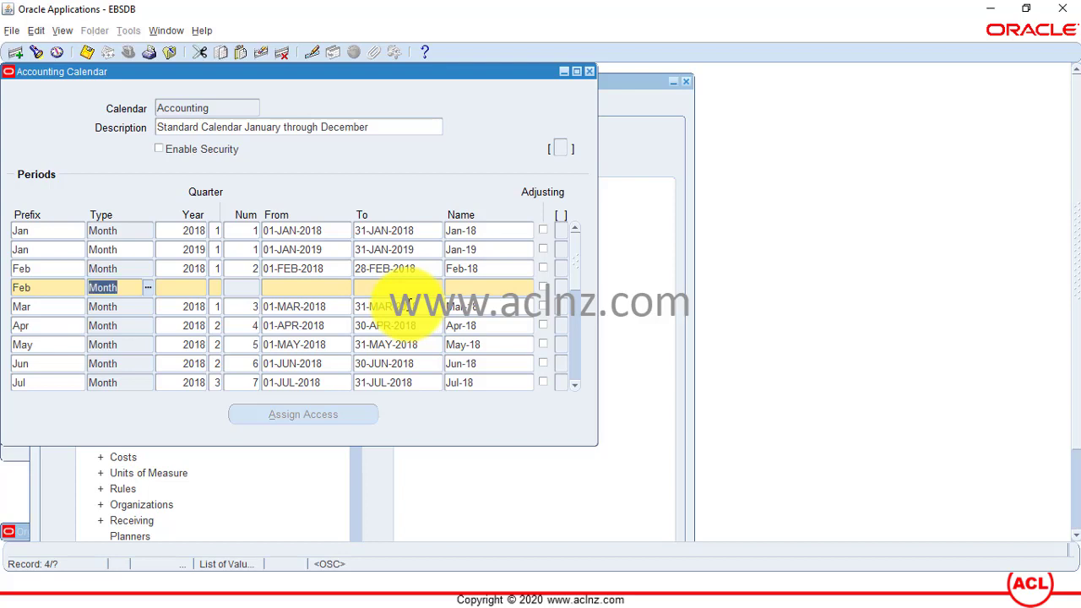
pyautogui.hotkey('ctrl', 'l')
pyautogui.press('Down')
pyautogui.press('Return')
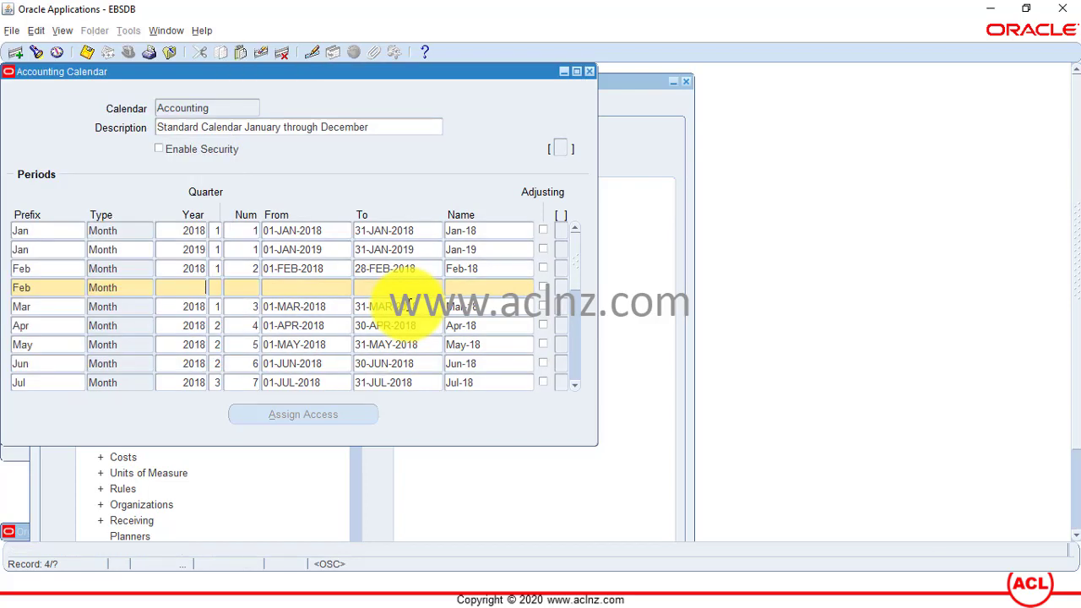
# - Set the new February period's year to 2019, quarter to 1 and period number to 2
pyautogui.hotkey('shift', 'F5')
pyautogui.write('2019')
pyautogui.press('Tab')
pyautogui.write('1')
pyautogui.press('Tab')
pyautogui.write('2')
pyautogui.press('Tab')
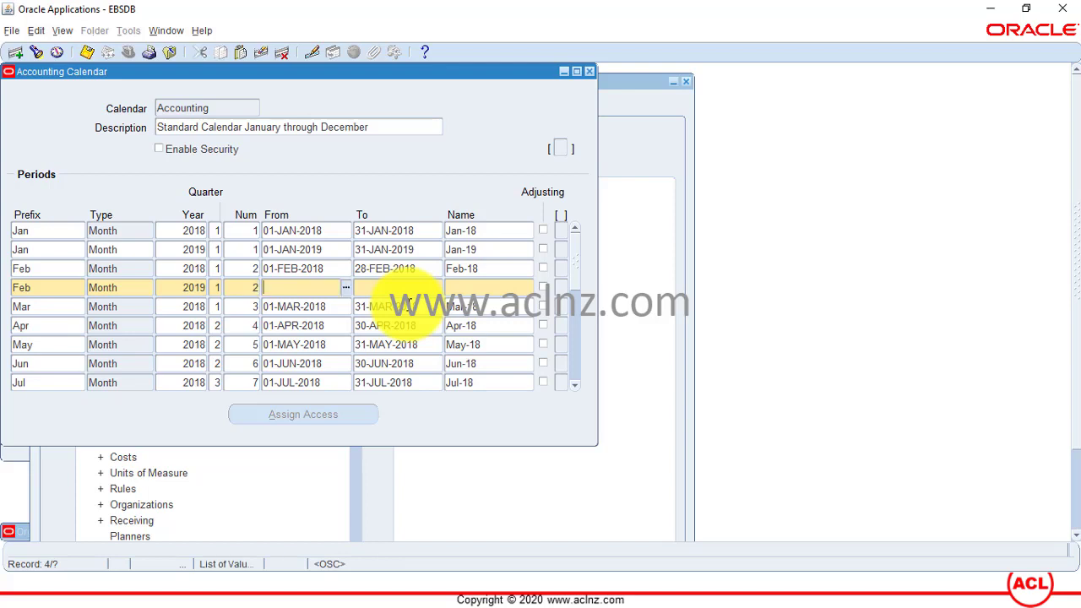
# - Set the new February period's dates from 01-FEB-2019 to 28-FEB-2019
pyautogui.hotkey('shift', 'F5')
pyautogui.press('End')
pyautogui.press('BackSpace')
pyautogui.write('9')
pyautogui.press('Tab')
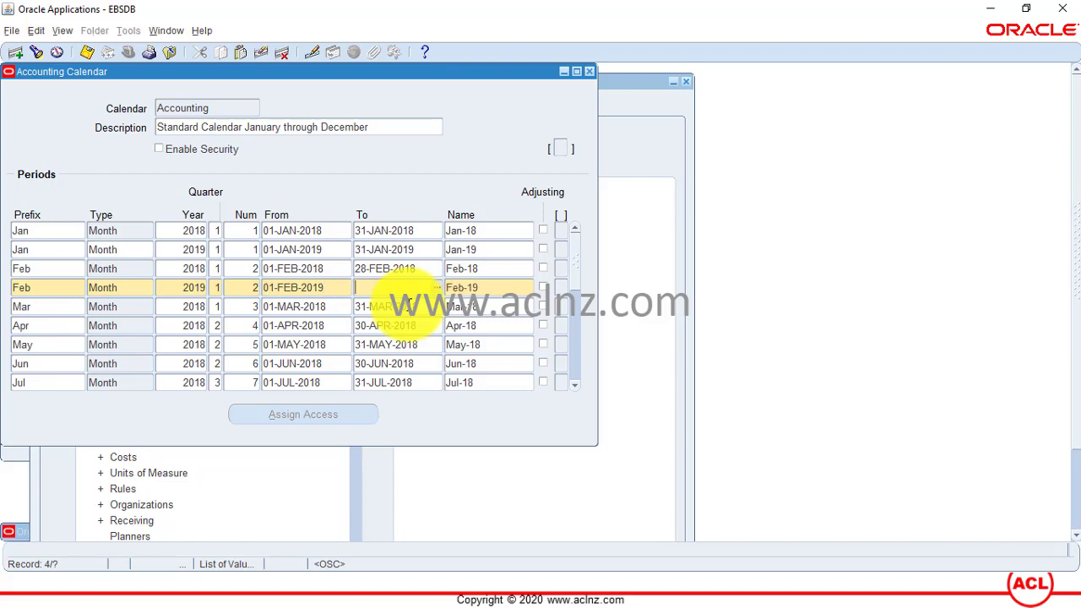
pyautogui.hotkey('shift', 'F5')
pyautogui.press('End')
pyautogui.press('BackSpace')
pyautogui.write('9')
pyautogui.press('Tab')
# - Insert a new period row below Mar-18 with prefix Mar and type Month
pyautogui.press('Down')
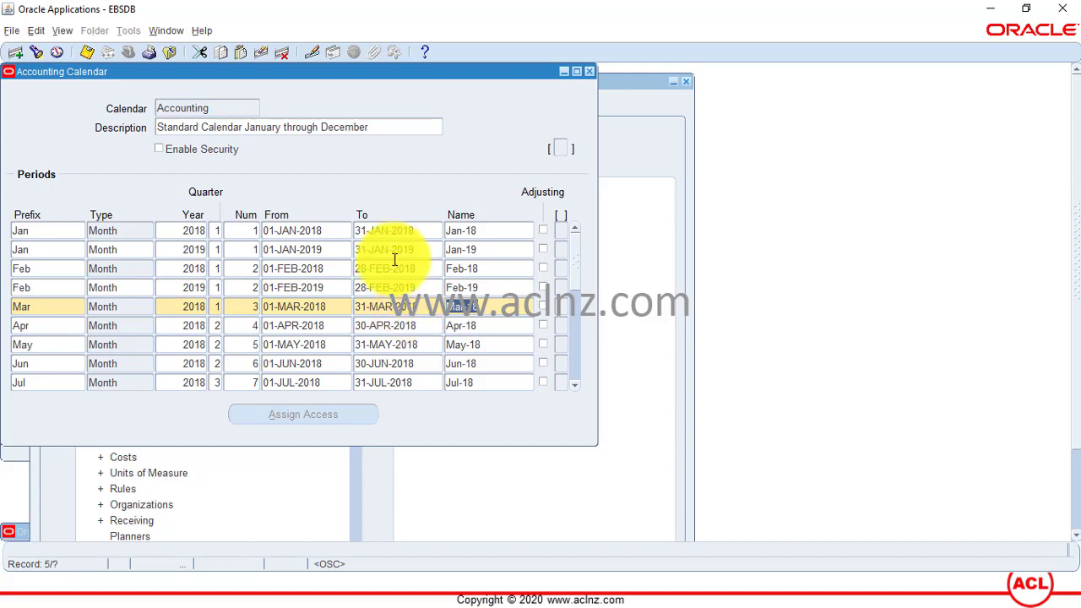
pyautogui.click(16, 52)
pyautogui.write('Mar')
pyautogui.press('Tab')
pyautogui.write('Month')
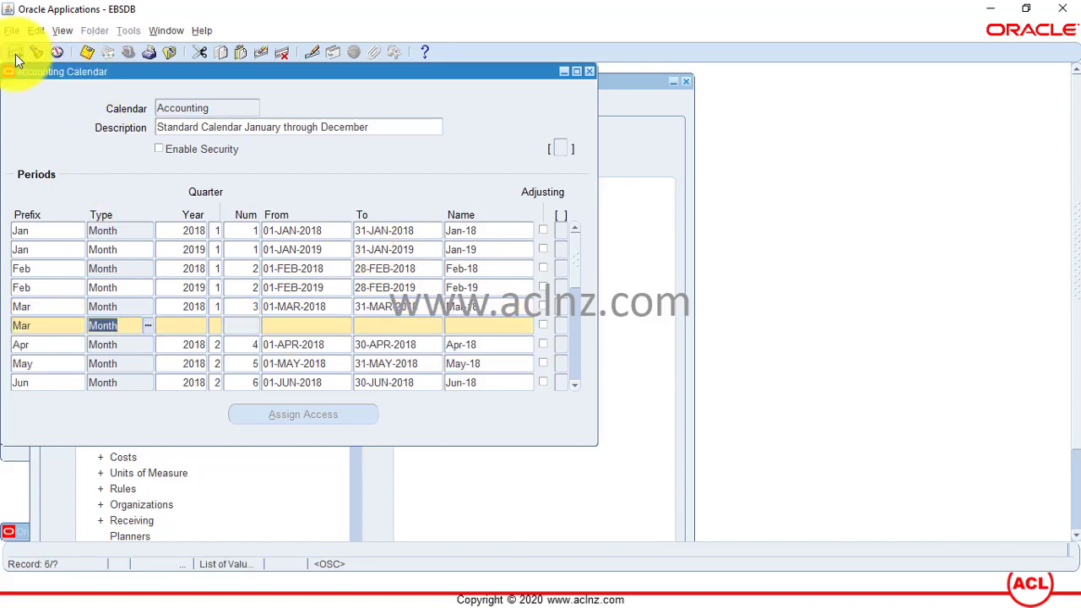
pyautogui.press('Tab')
pyautogui.press('Down')
pyautogui.press('Return')
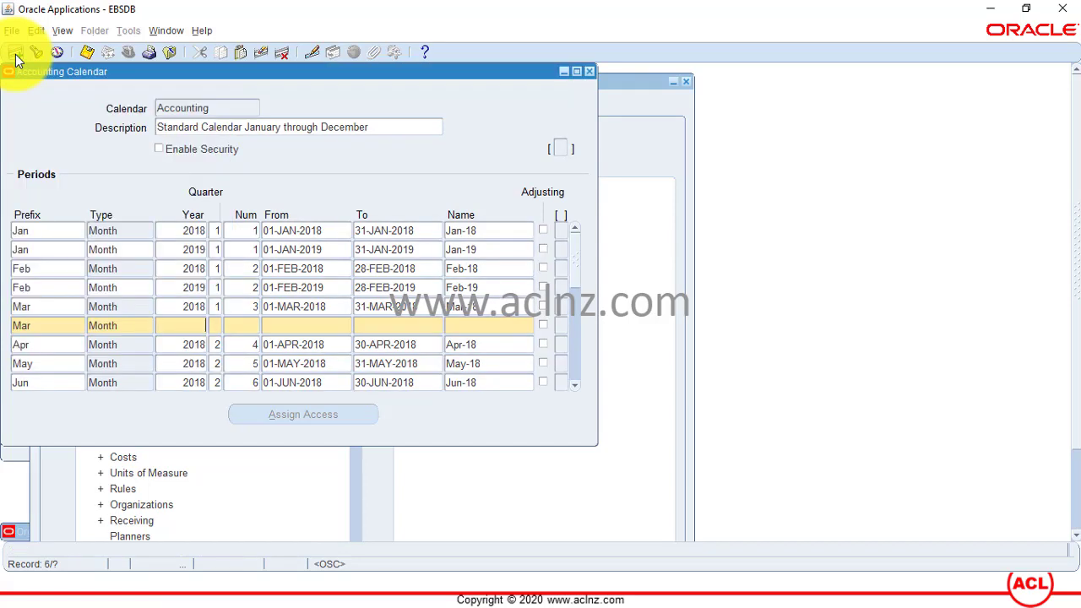
# - Set the new March period's year to 2019, quarter to 1 and period number to 3
pyautogui.press('Tab')
pyautogui.write('201')
pyautogui.write('1')
pyautogui.press('Tab')
pyautogui.write('3')
pyautogui.press('Tab')
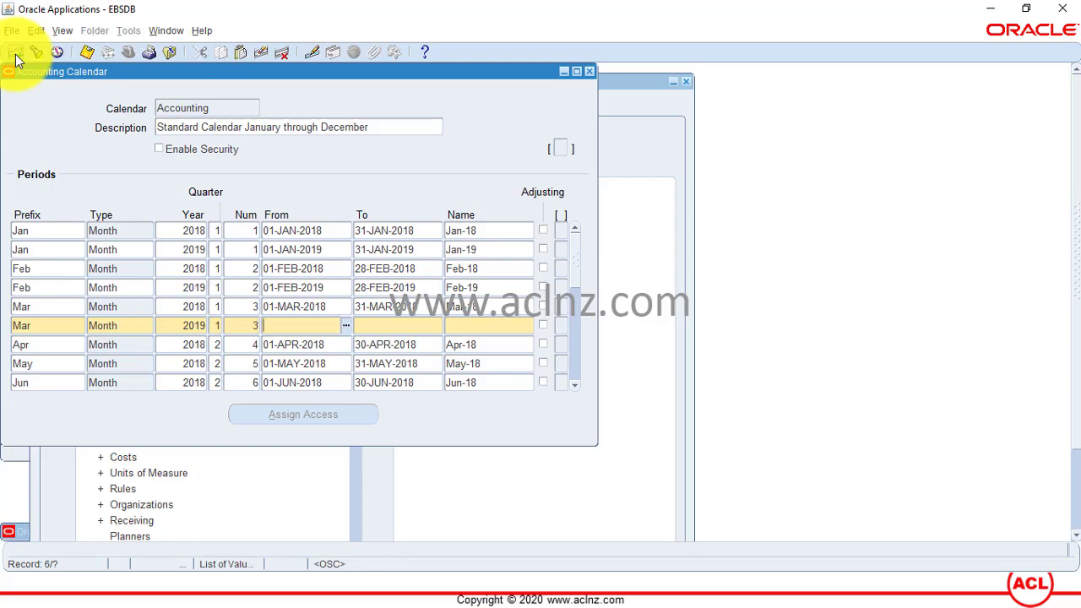
# - Set the new March period's dates from 01-MAR-2019 to 31-MAR-2019
pyautogui.press('End')
pyautogui.press('BackSpace')
pyautogui.write('9')
pyautogui.press('Tab')
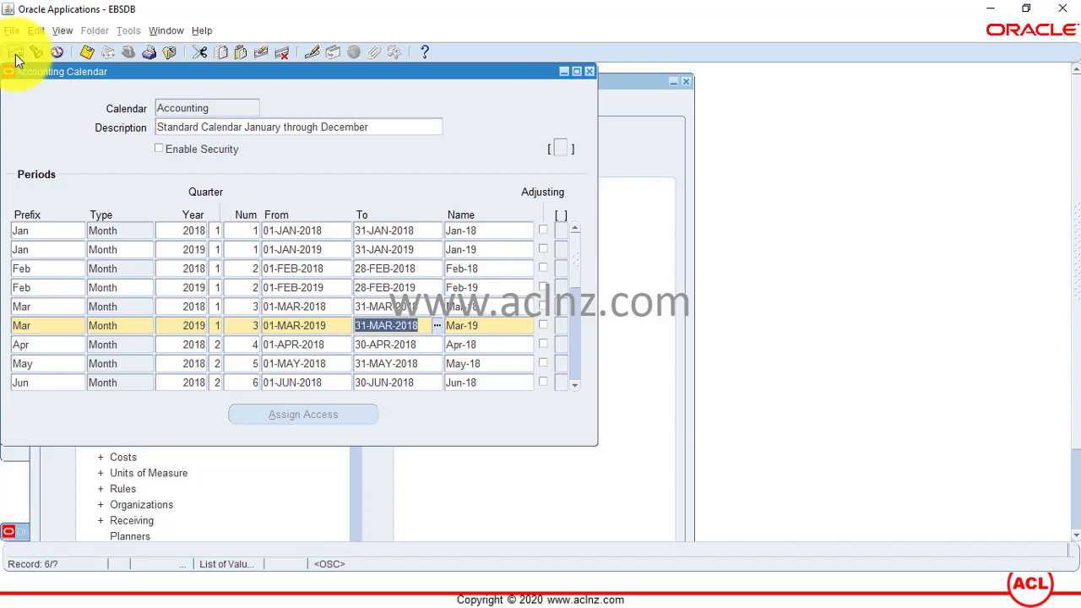
pyautogui.press('End')
pyautogui.press('BackSpace')
pyautogui.write('9')
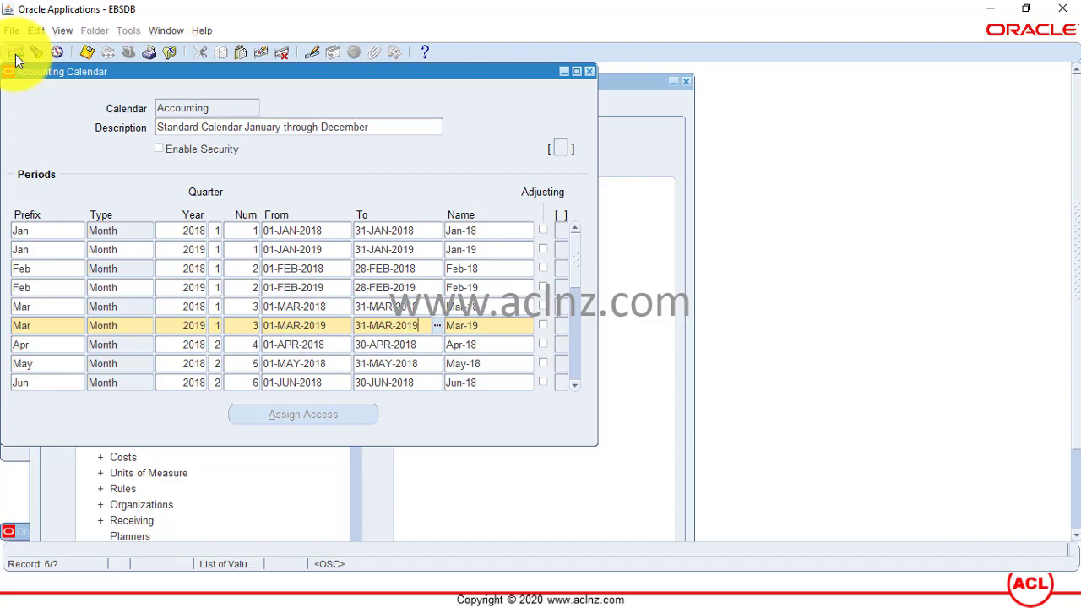
pyautogui.press('Tab')
# - Insert a new period row below Apr-18 with prefix Apr and type Month
pyautogui.press('Down')
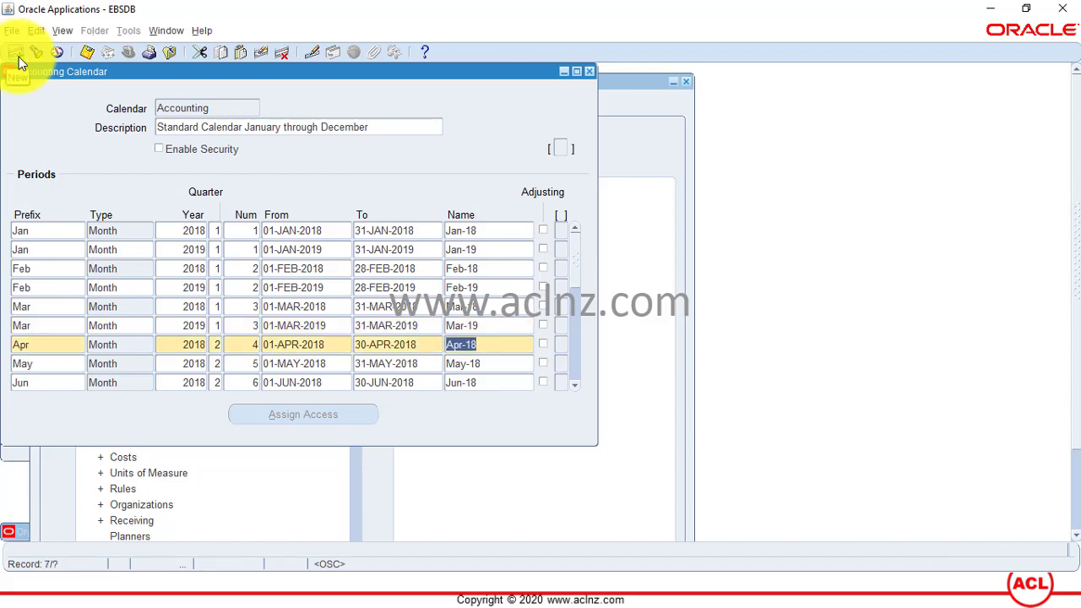
pyautogui.click(17, 54)
pyautogui.write('Apr')
pyautogui.press('Tab')
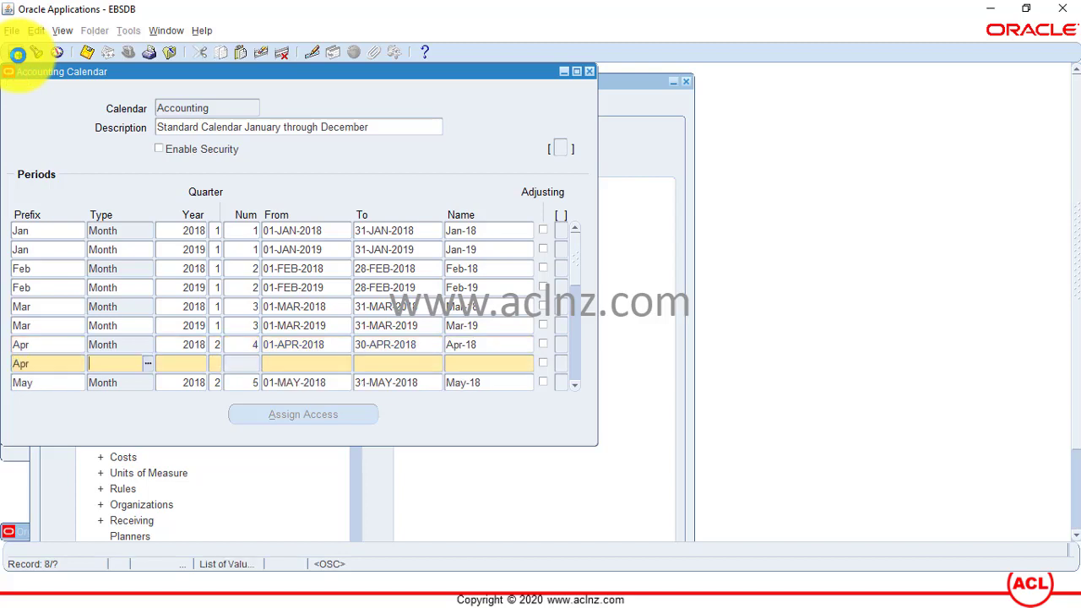
pyautogui.press('Tab')
pyautogui.press('Down')
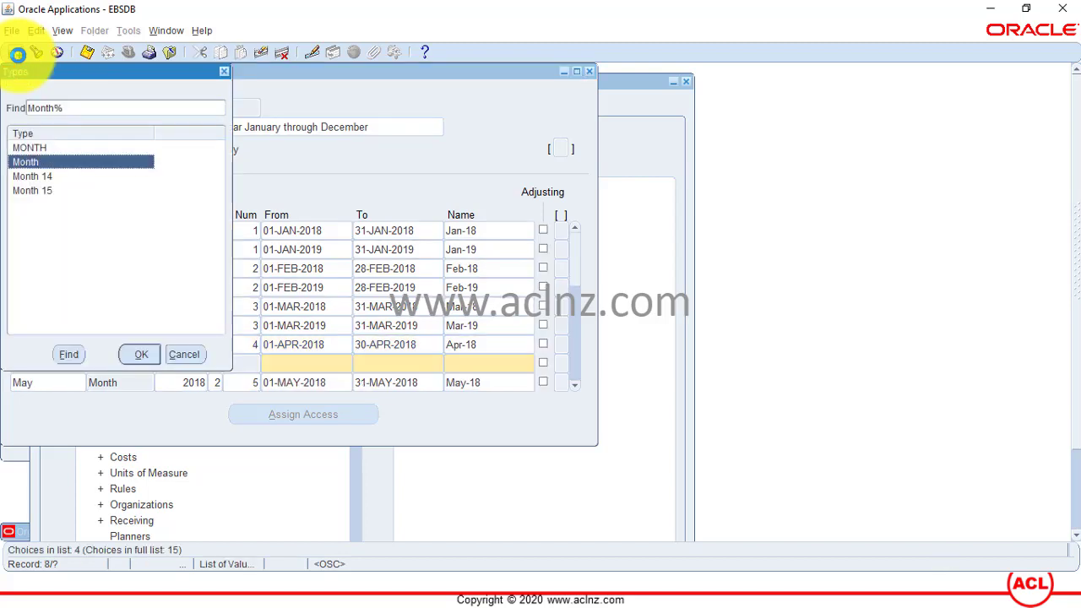
pyautogui.press('Return')
# - Set the new April period's year to 2019, quarter to 2 and period number to 4
pyautogui.hotkey('shift', 'F5')
pyautogui.press('End')
pyautogui.press('BackSpace')
pyautogui.write('9')
pyautogui.hotkey('shift', 'F5')
pyautogui.press('Tab')
pyautogui.hotkey('shift', 'F5')
pyautogui.press('Tab')
# - Set the new April period's dates from 01-APR-2019 to 30-APR-2019
pyautogui.hotkey('shift', 'F5')
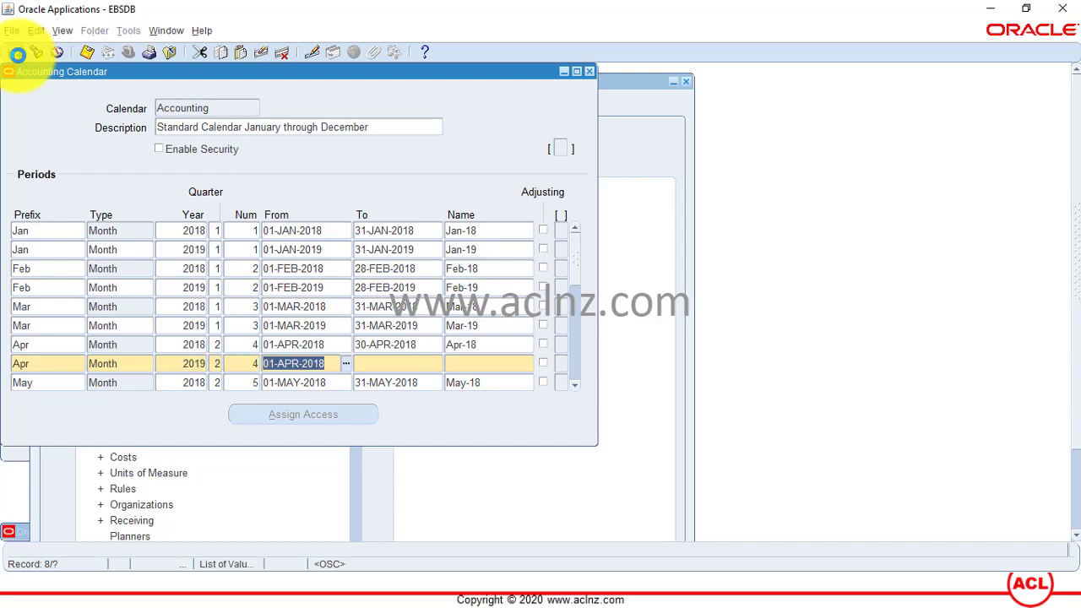
pyautogui.press('End')
pyautogui.press('BackSpace')
pyautogui.write('9')
pyautogui.press('Tab')
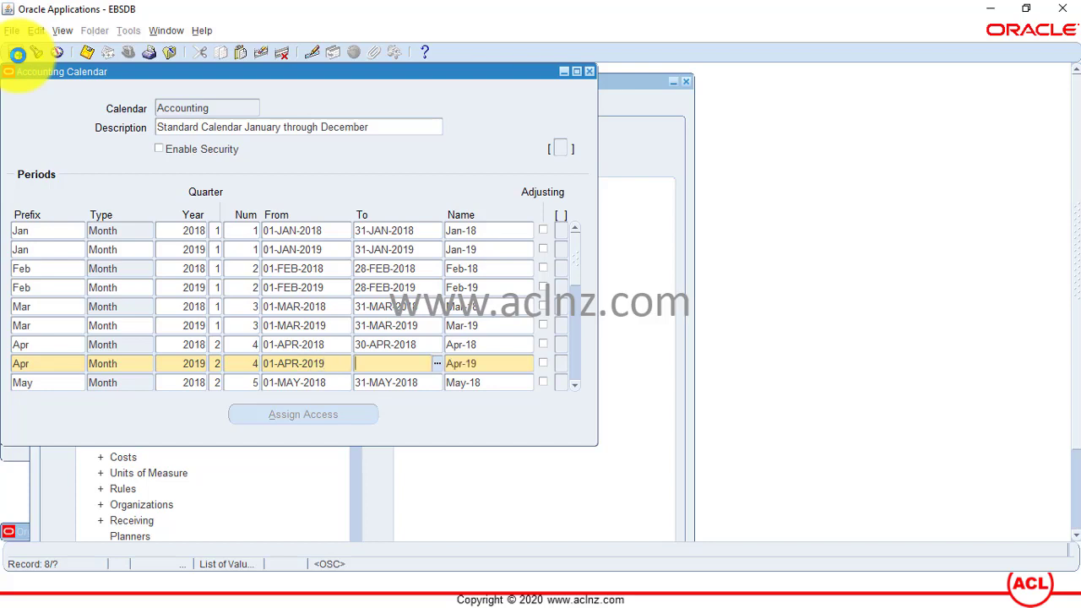
pyautogui.hotkey('shift', 'F5')
pyautogui.press('End')
pyautogui.press('BackSpace')
pyautogui.write('9')
pyautogui.press('Tab')
# - Insert a new period row below May-18 with prefix May and type Month
pyautogui.press('Down')
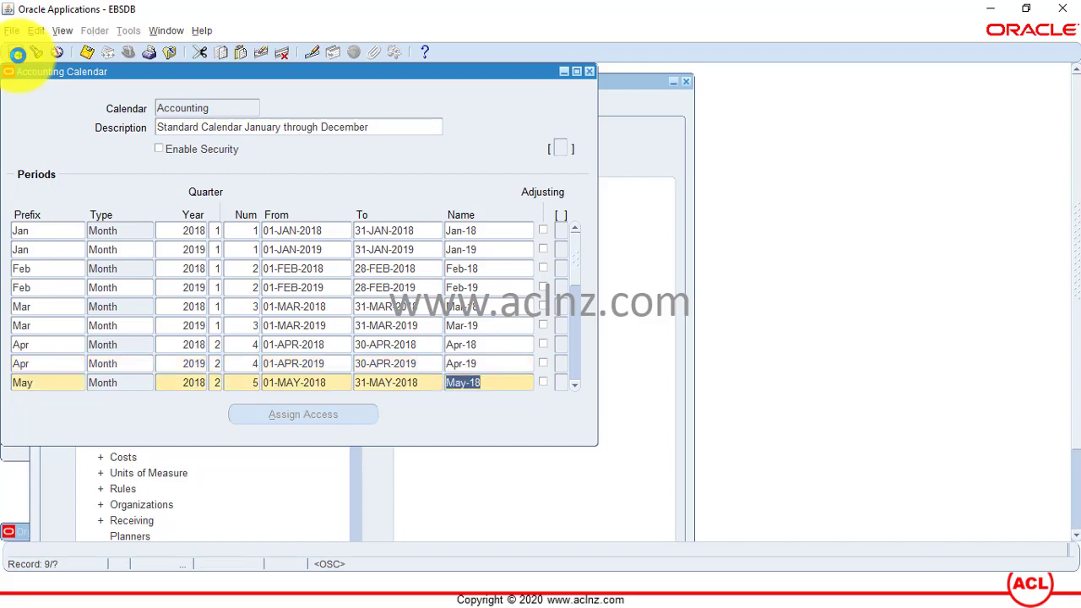
pyautogui.press('Down')
pyautogui.hotkey('shift', 'F5')
pyautogui.press('Tab')
pyautogui.hotkey('shift', 'F5')
pyautogui.hotkey('ctrl', 'l')
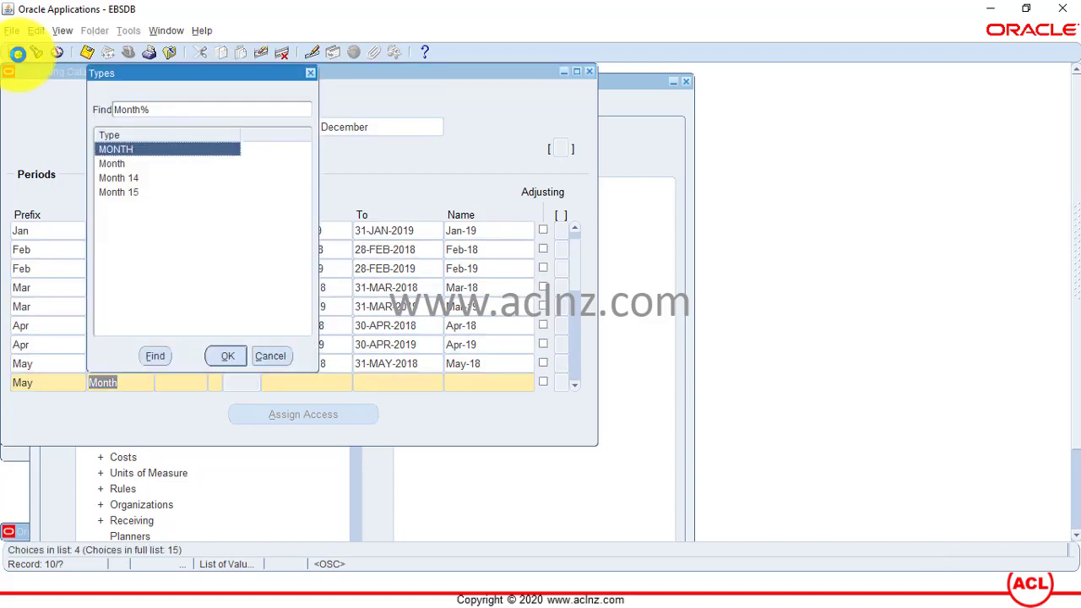
pyautogui.press('Down')
pyautogui.press('Return')
# - Set the new May period's year to 2019, quarter to 2 and period number to 5
pyautogui.press('Tab')
pyautogui.hotkey('shift', 'F5')
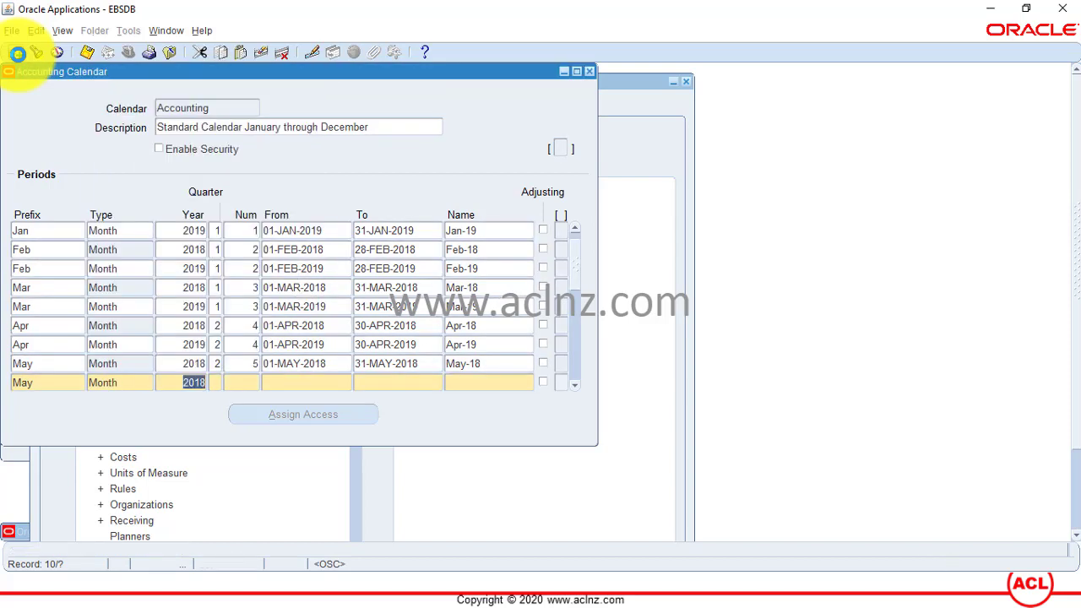
pyautogui.press('Tab')
pyautogui.hotkey('shift', 'F5')
pyautogui.hotkey('shift', 'Tab')
pyautogui.press('Right')
pyautogui.press('BackSpace')
pyautogui.write('9')
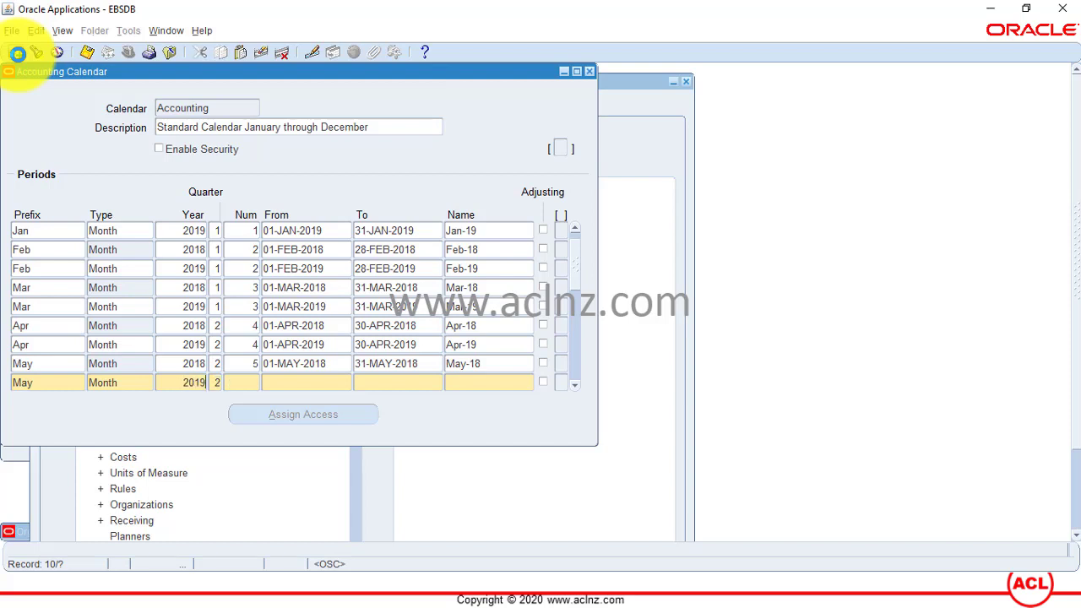
pyautogui.press('Tab')
pyautogui.press('Tab')
pyautogui.write('5')
pyautogui.press('Tab')
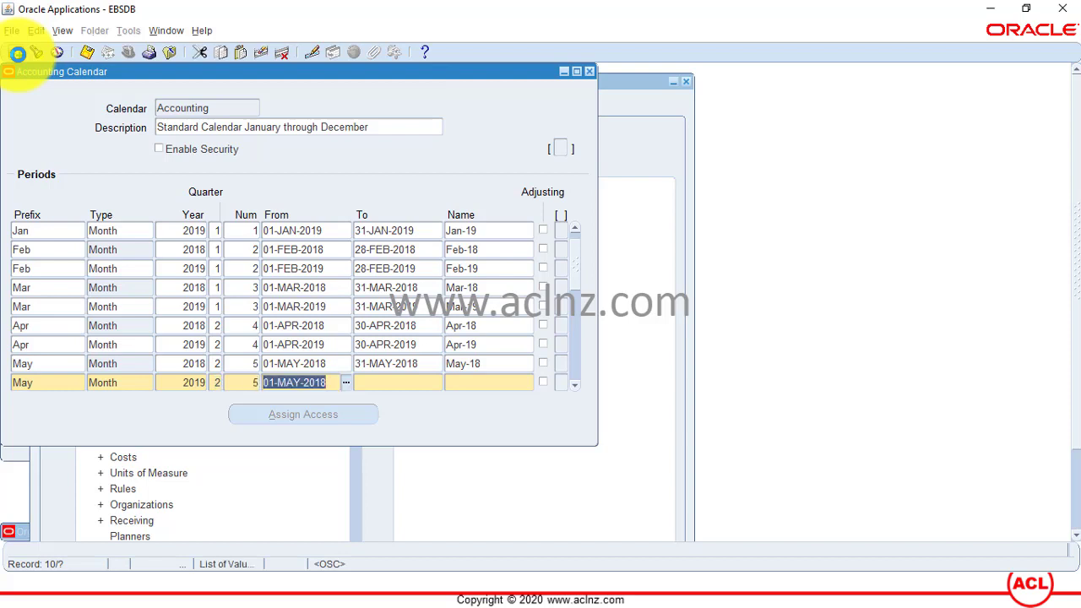
# - Set the new May period's dates from 01-MAY-2019 to 31-MAY-2019
pyautogui.press('End')
pyautogui.press('BackSpace')
pyautogui.write('9')
pyautogui.press('Tab')
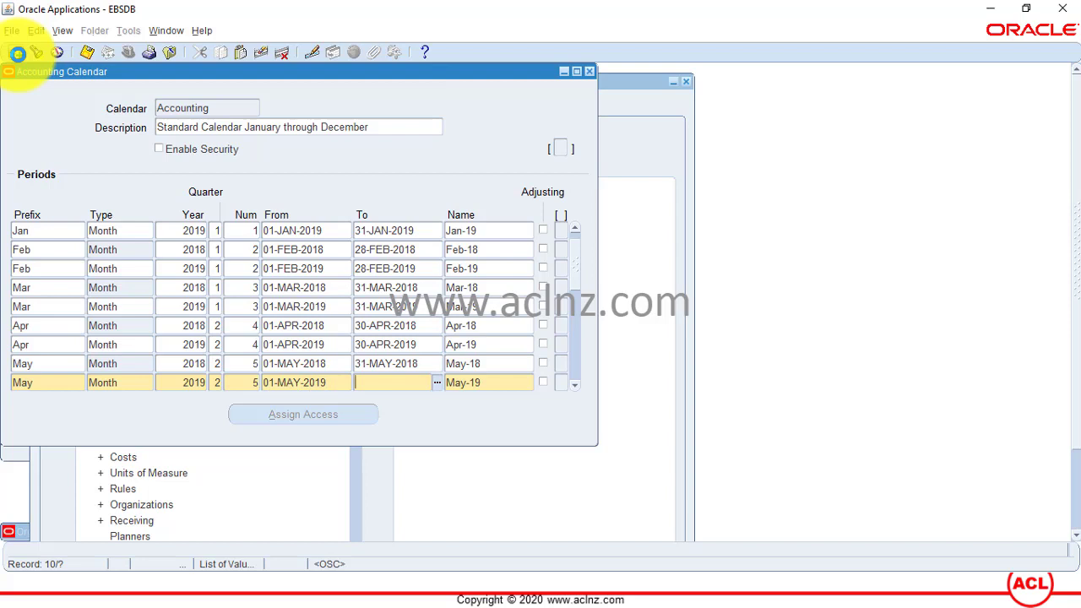
pyautogui.press('End')
pyautogui.press('BackSpace')
pyautogui.write('9')
pyautogui.press('Tab')
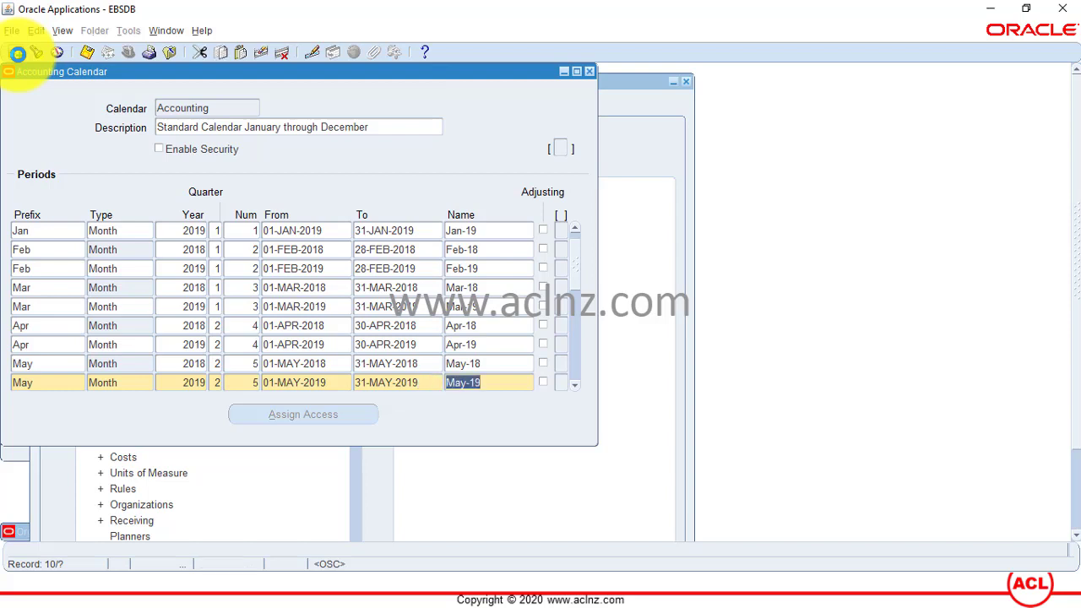
# - Insert a new period row below Jun-18 with prefix Jun and type Month
pyautogui.press('Down')
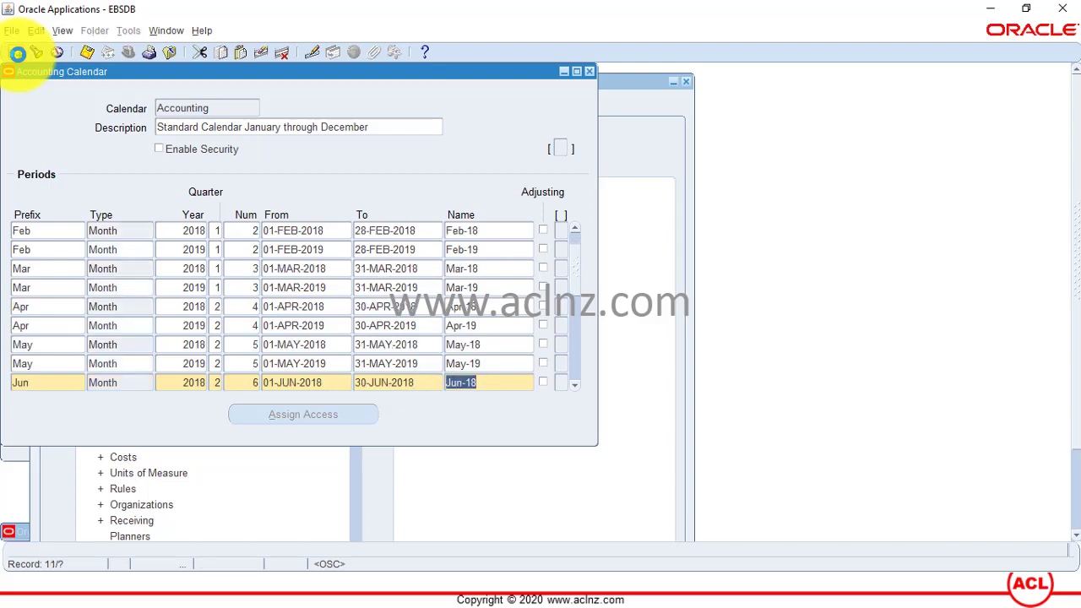
pyautogui.click(17, 53)
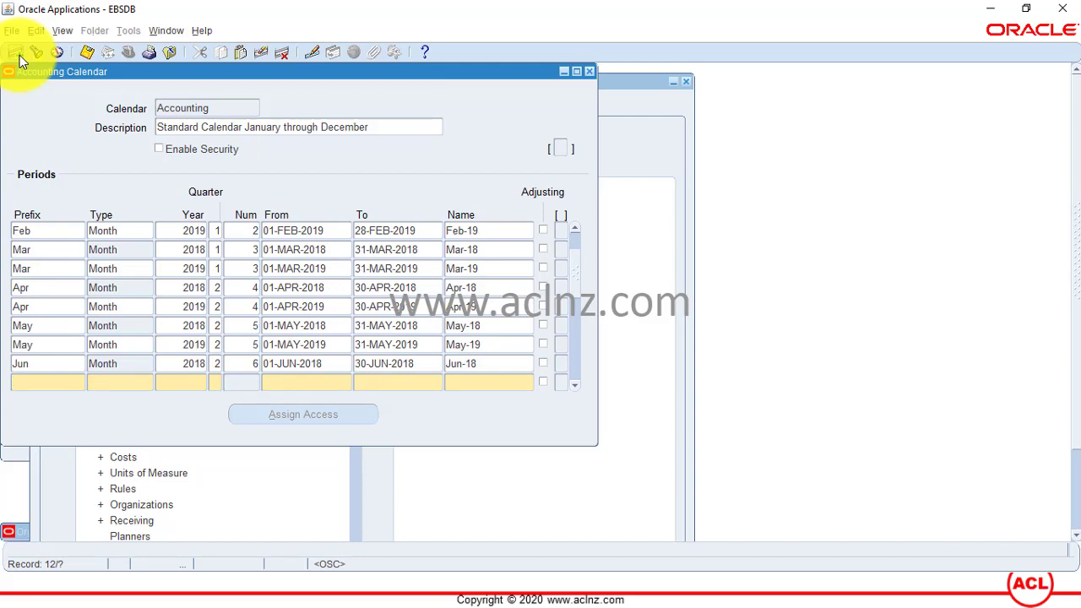
pyautogui.press('F5')
pyautogui.press('Tab')
pyautogui.hotkey('shift', 'F5')
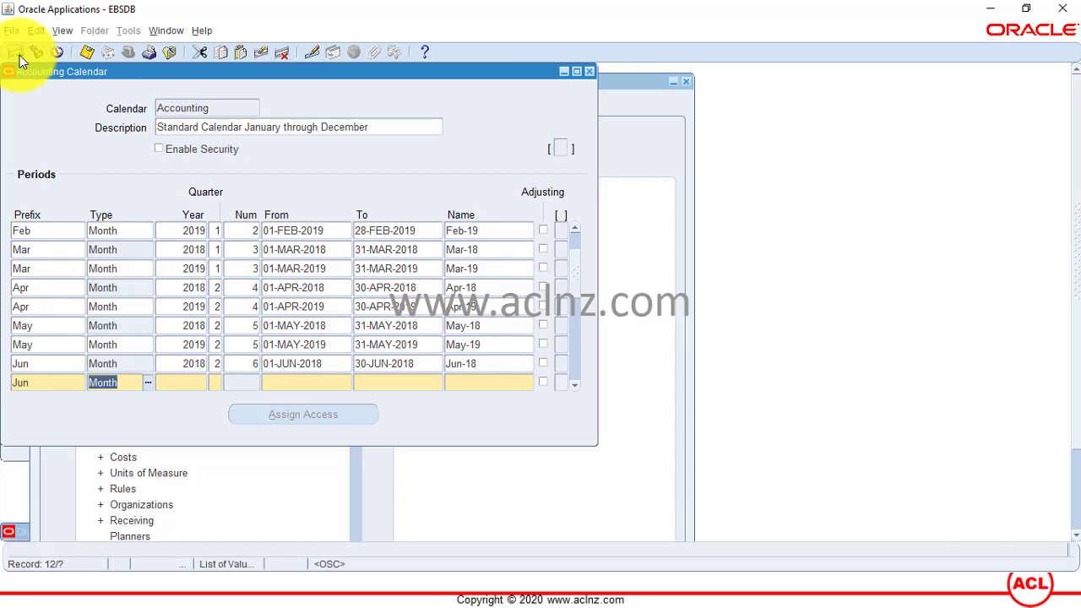
pyautogui.press('Tab')
pyautogui.press('Down')
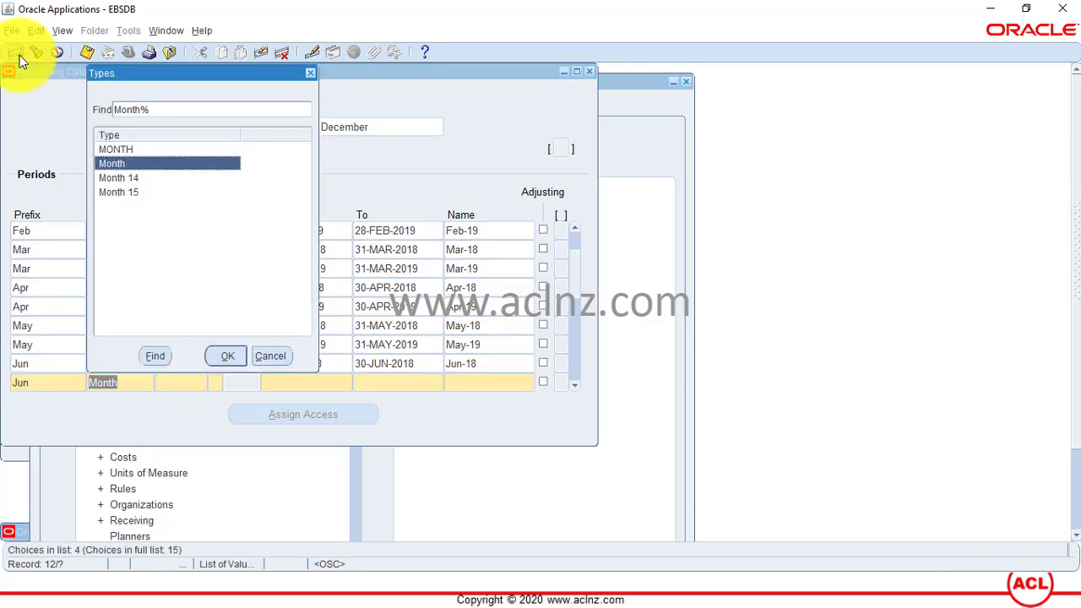
pyautogui.press('Return')
# - Set the new June period's year to 2019, quarter to 2 and period number to 6
pyautogui.hotkey('shift', 'F5')
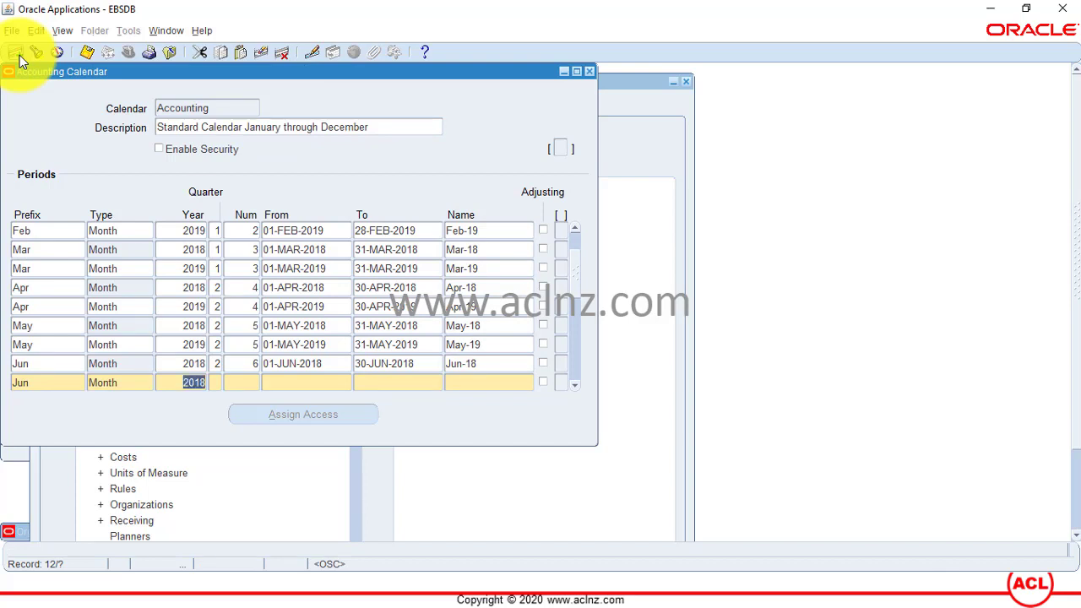
pyautogui.press('Right')
pyautogui.press('BackSpace')
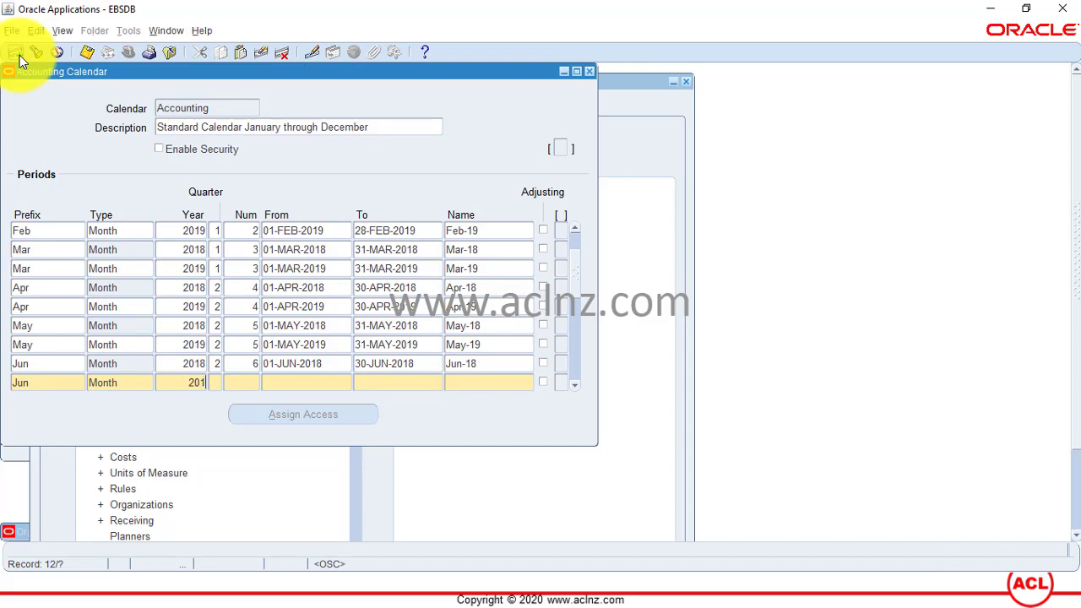
pyautogui.write('9')
pyautogui.press('Tab')
pyautogui.write('2')
pyautogui.press('Tab')
pyautogui.hotkey('shift', 'F5')
pyautogui.press('Tab')
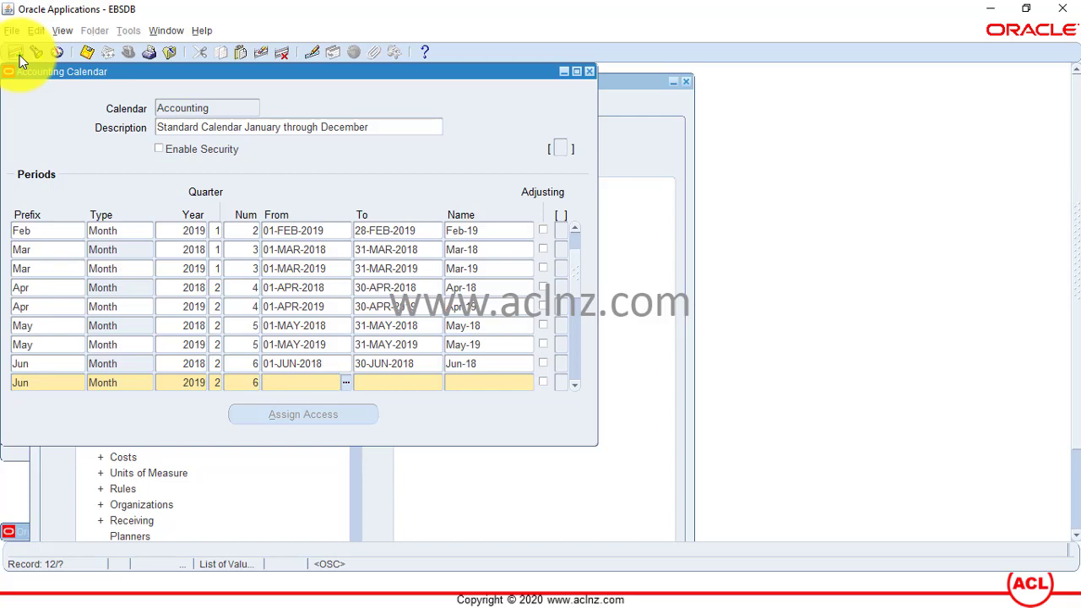
# - Set the new June period's dates from 01-JUN-2019 to 30-JUN-2019
pyautogui.hotkey('shift', 'F5')
pyautogui.press('End')
pyautogui.press('BackSpace')
pyautogui.write('9')
pyautogui.press('Tab')
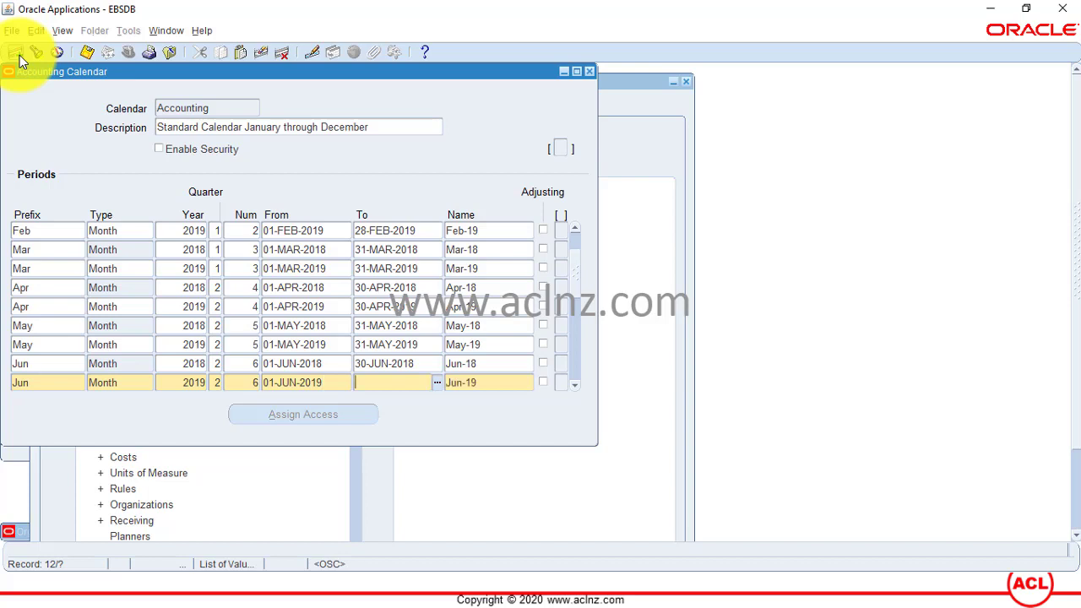
pyautogui.hotkey('shift', 'F5')
pyautogui.press('End')
pyautogui.press('BackSpace')
pyautogui.write('9')
pyautogui.press('Tab')
# - Insert a Month period below Jul-18 with prefix Jul, year 2018, quarter 3 and number 7, dated 01-JUL-2019 to 31-JUL-2019
pyautogui.press('Down')
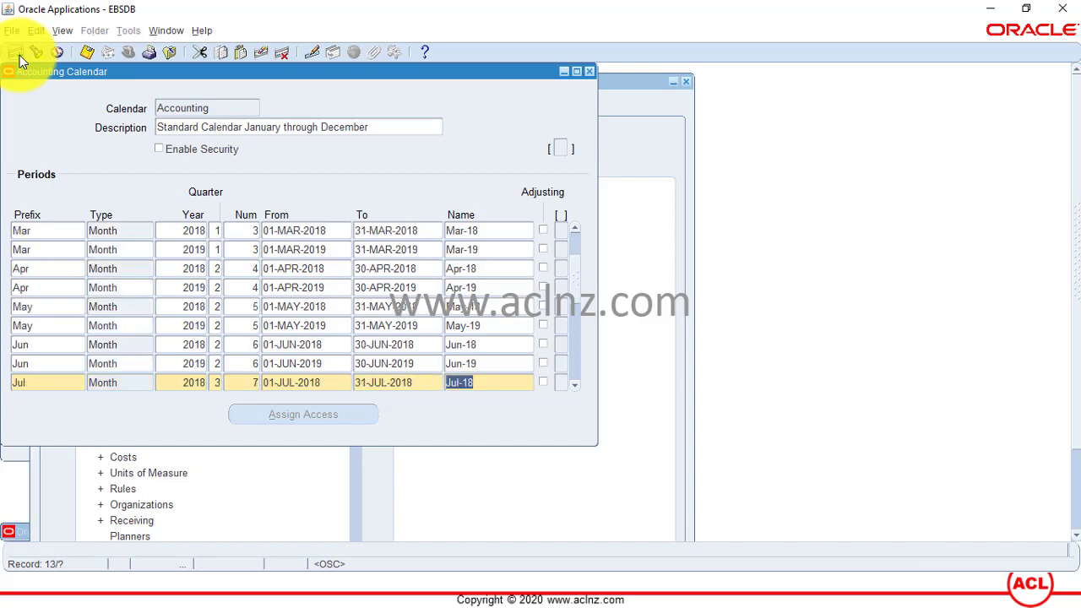
pyautogui.click(18, 54)
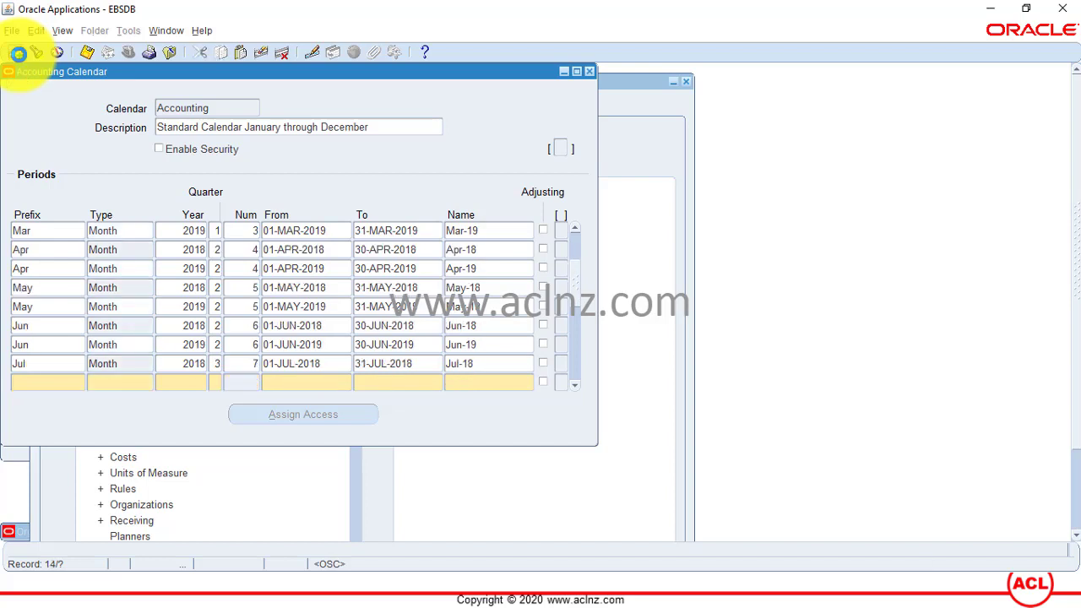
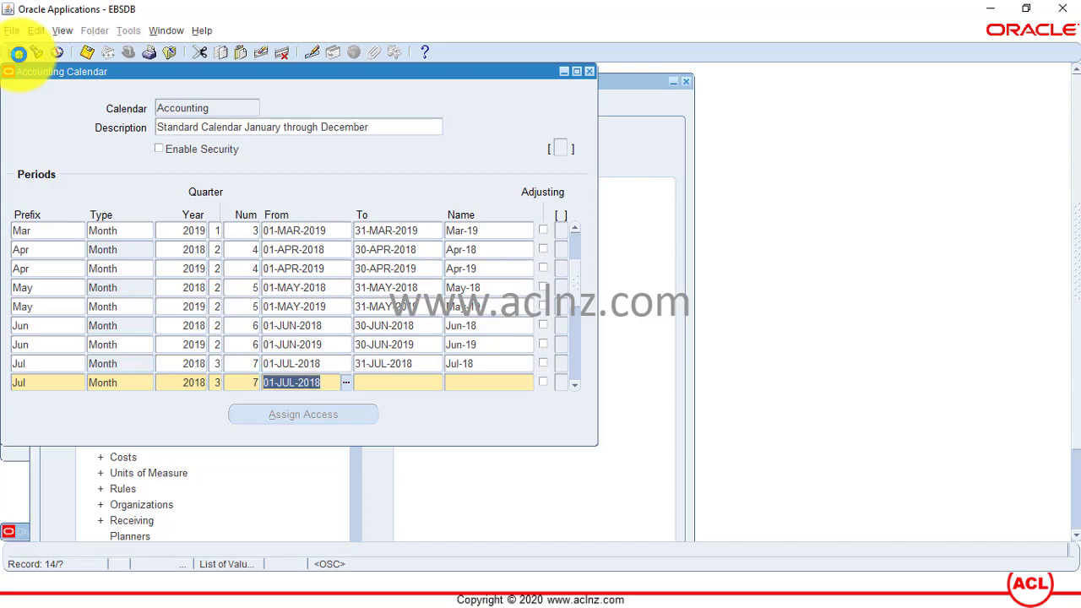
pyautogui.press('End')
pyautogui.press('BackSpace')
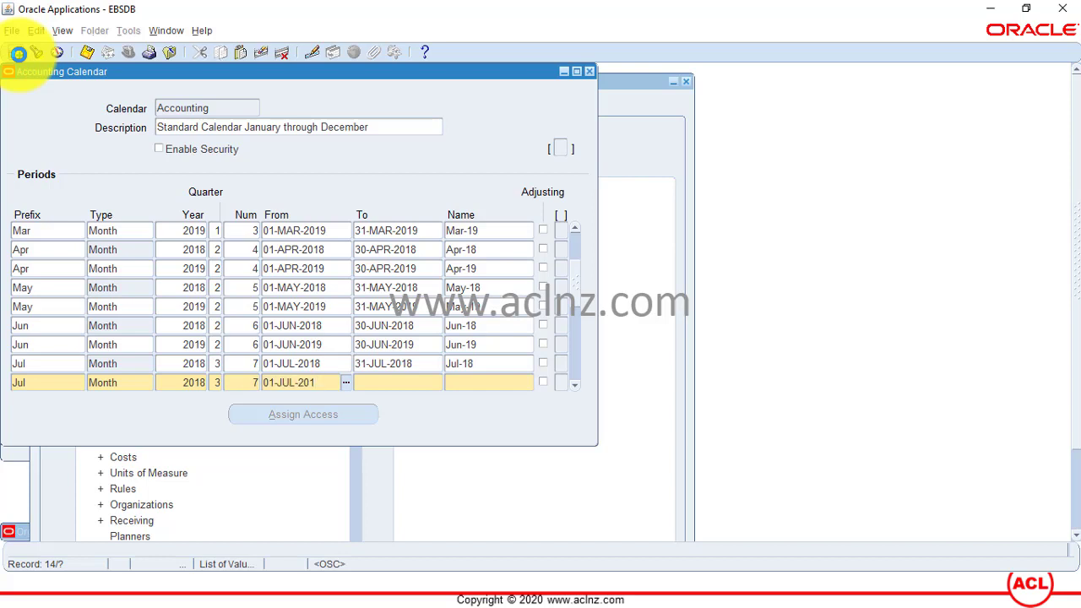
pyautogui.write('9')
pyautogui.press('Tab')
pyautogui.hotkey('shift', 'F5')
pyautogui.press('End')
pyautogui.press('BackSpace')
pyautogui.write('9')
pyautogui.hotkey('ctrl', 's')
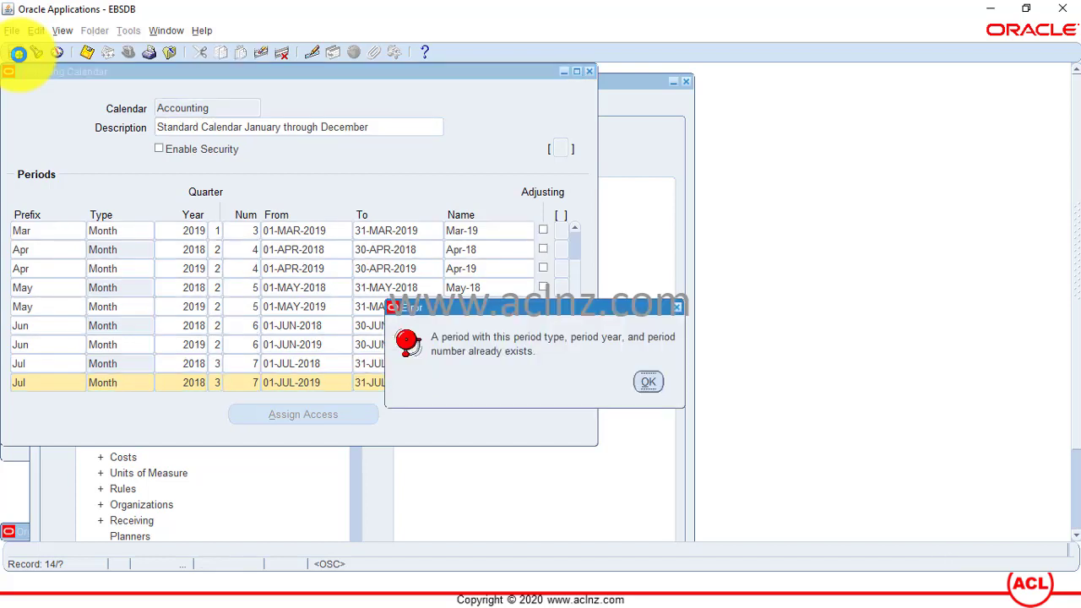
# - Dismiss the duplicate-period error and name the new July period Jul-19
pyautogui.press('Return')
pyautogui.hotkey('shift', 'F5')
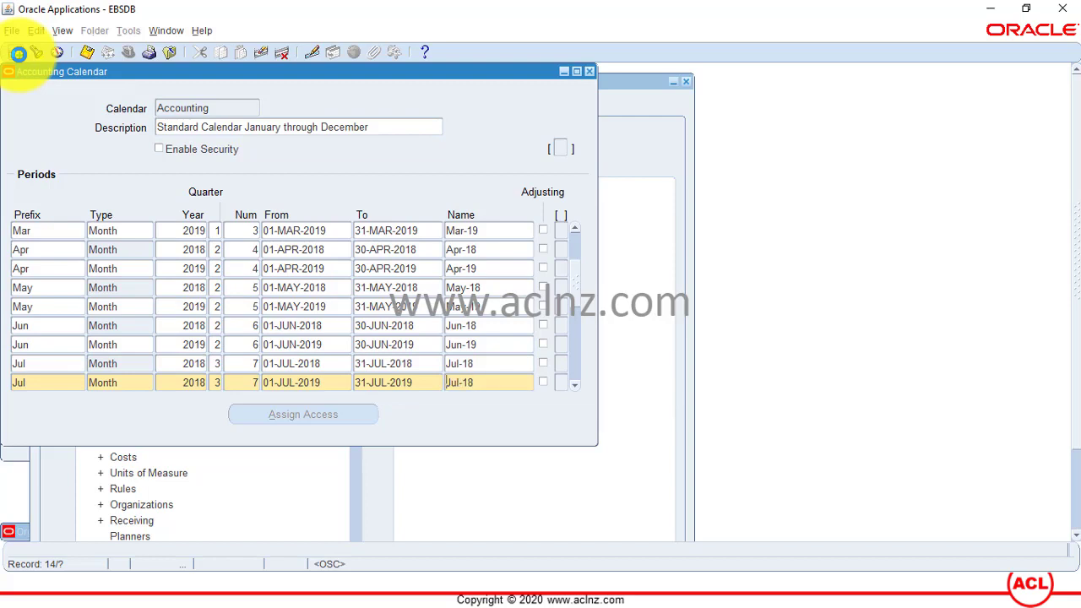
pyautogui.press('BackSpace')
pyautogui.write('9')
pyautogui.press('Tab')
pyautogui.click(18, 53)
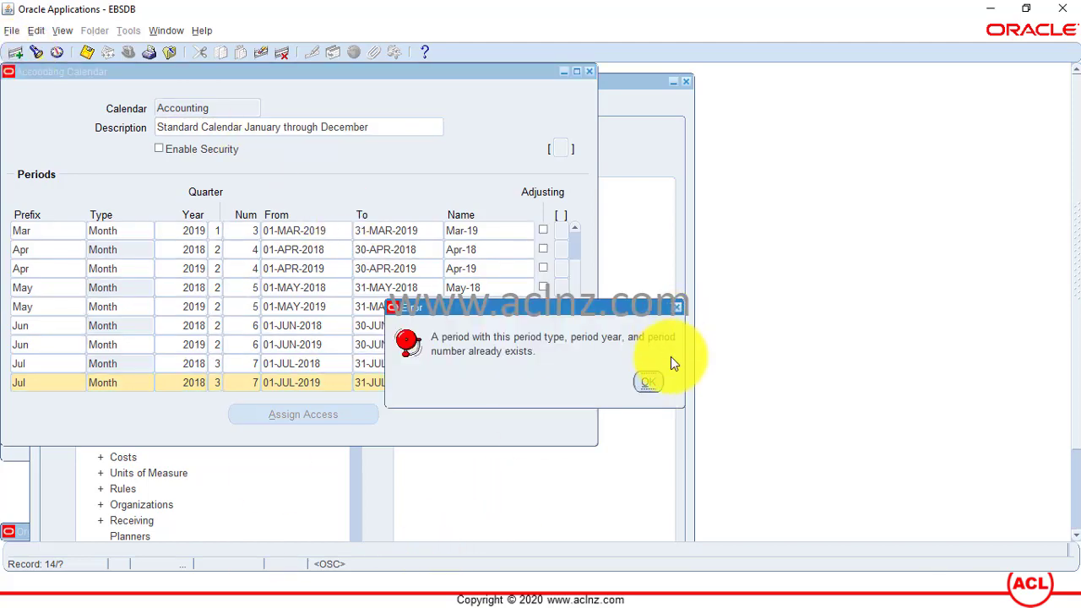
pyautogui.click(648, 381)
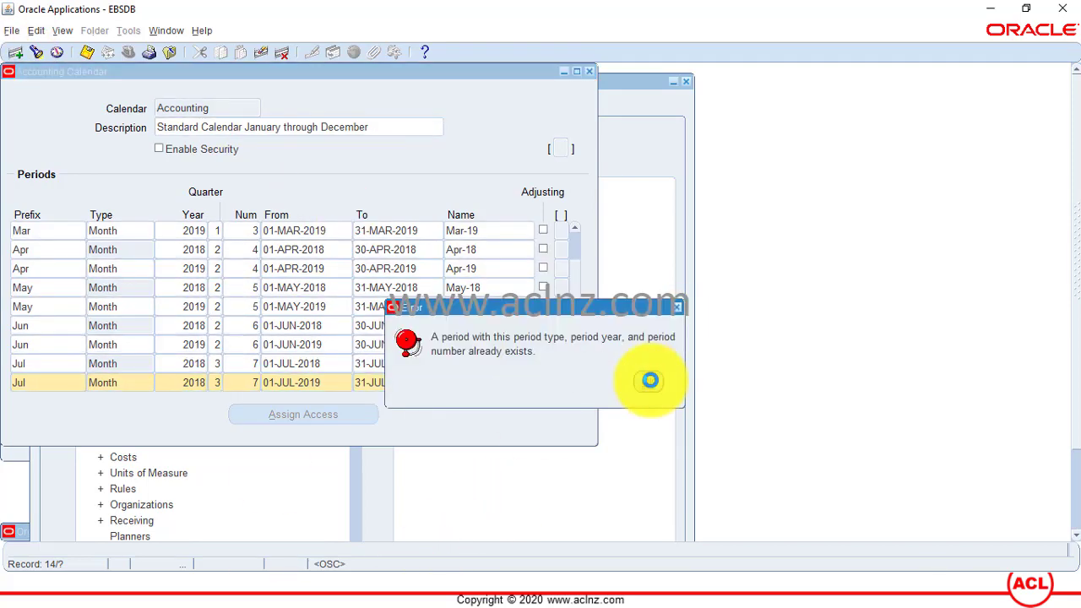
pyautogui.click(649, 380)
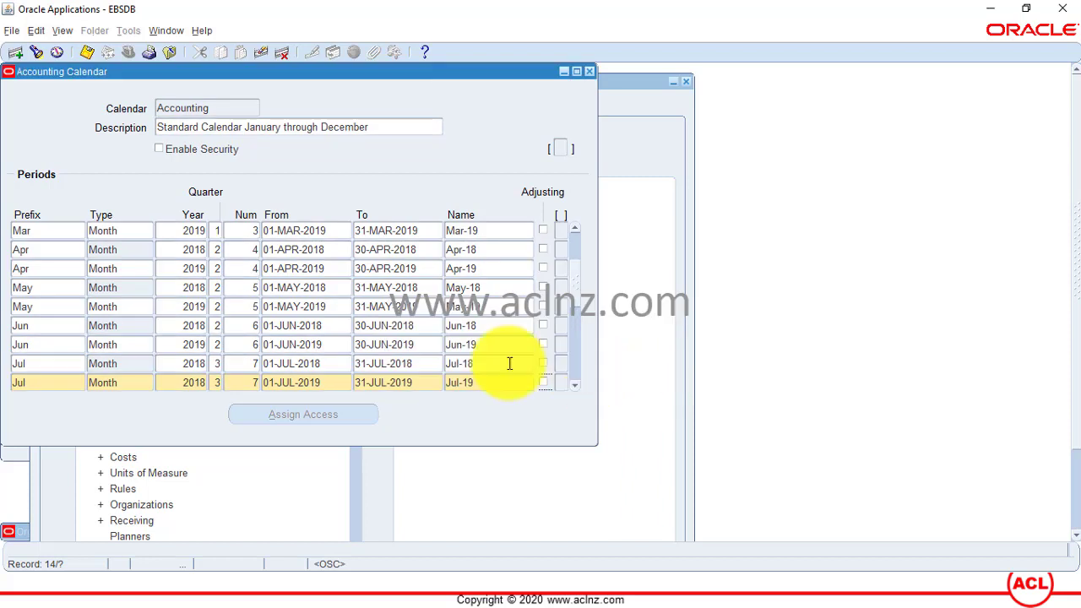
# - Set the year of the new Jul-19 period to 2019
pyautogui.doubleClick(195, 383)
pyautogui.write('2019')
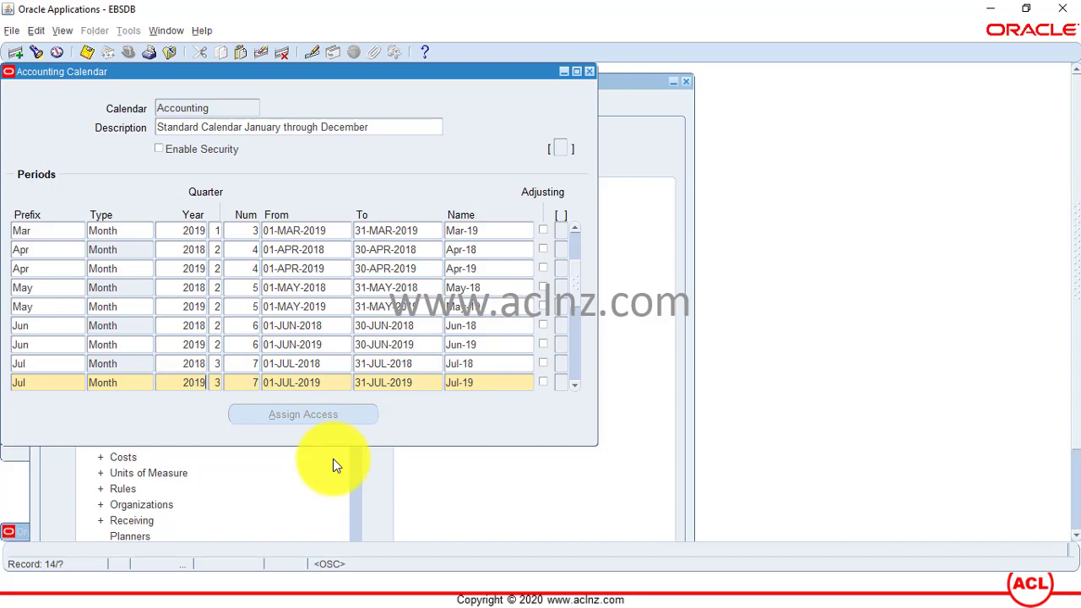
pyautogui.press('Tab')
# - Insert a new period row below Aug-18 with prefix Aug and type Month
pyautogui.press('Down')
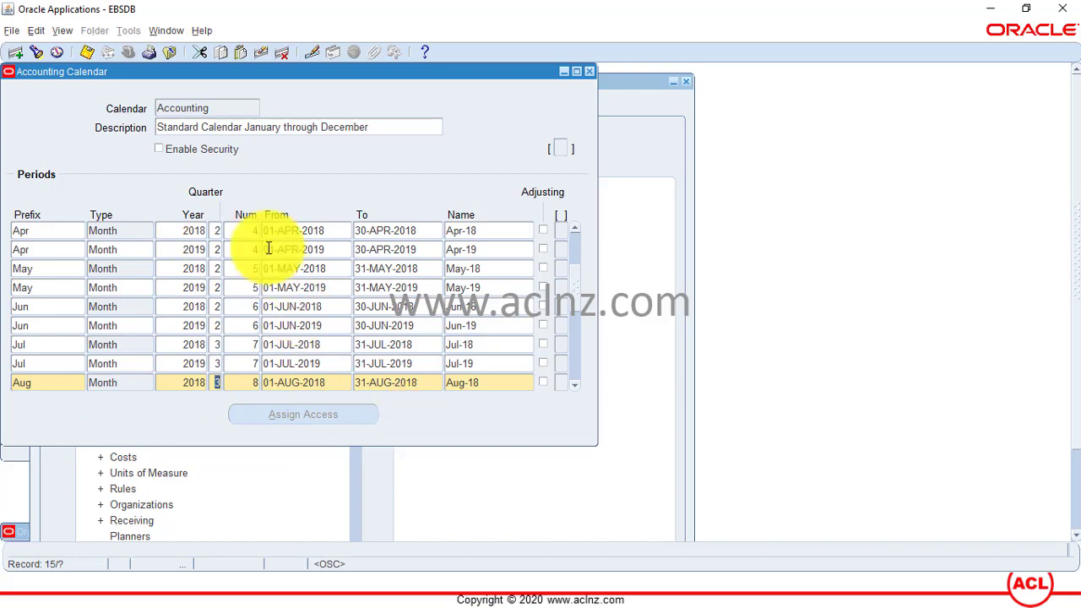
pyautogui.click(16, 51)
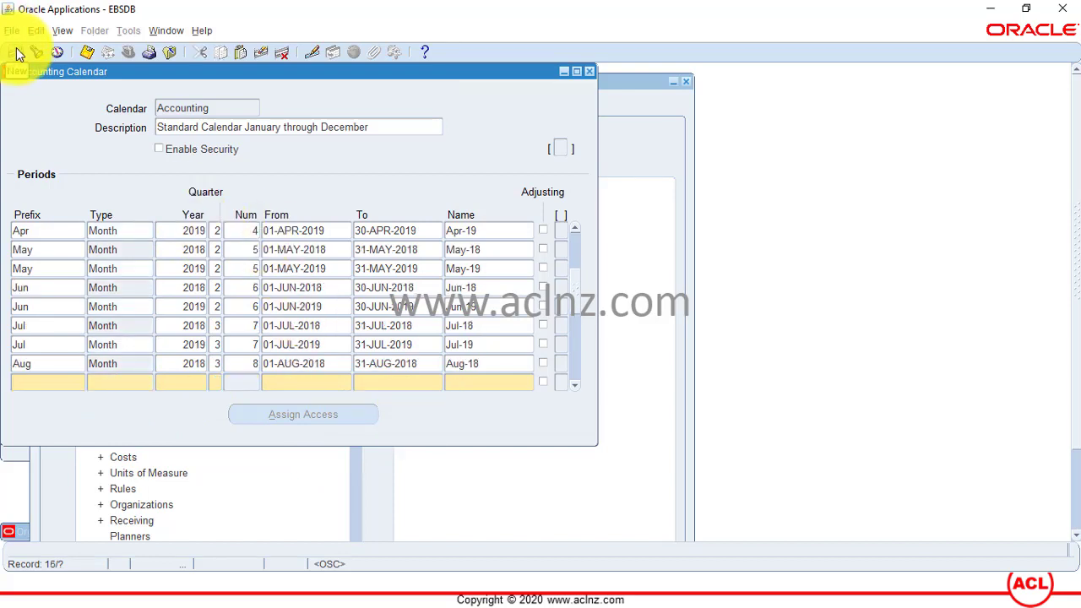
pyautogui.write('Aug')
pyautogui.press('Tab')
pyautogui.write('Month')
pyautogui.press('Tab')
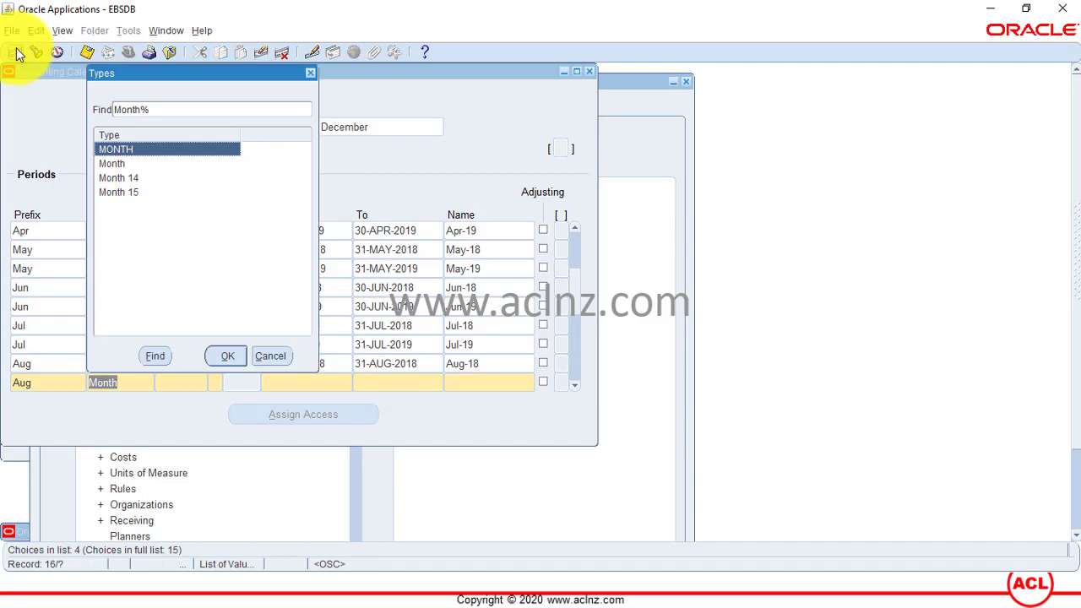
pyautogui.press('Down')
pyautogui.press('Return')
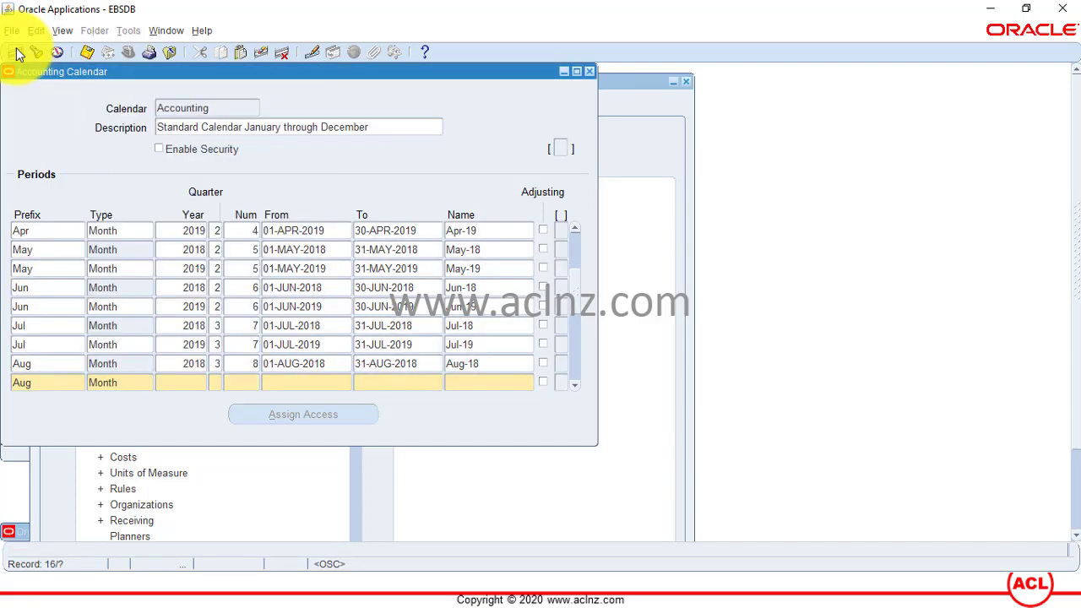
# - Set the new August period's year to 2019, quarter to 3 and period number to 8
pyautogui.press('Tab')
pyautogui.write('2019')
pyautogui.write('3')
pyautogui.press('Tab')
pyautogui.write('8')
pyautogui.press('Tab')
# - Set the new August period's dates from 01-AUG-2019 to 31-AUG-2019
pyautogui.hotkey('shift', 'F5')
pyautogui.press('End')
pyautogui.press('BackSpace')
pyautogui.write('9')
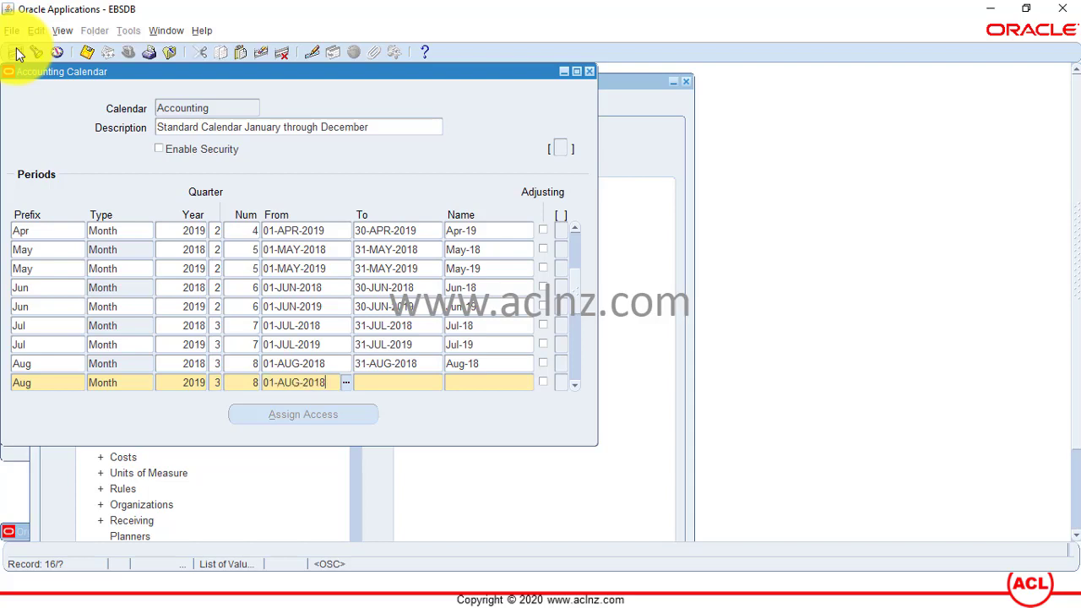
pyautogui.press('Tab')
pyautogui.hotkey('shift', 'F5')
pyautogui.press('End')
pyautogui.press('BackSpace')
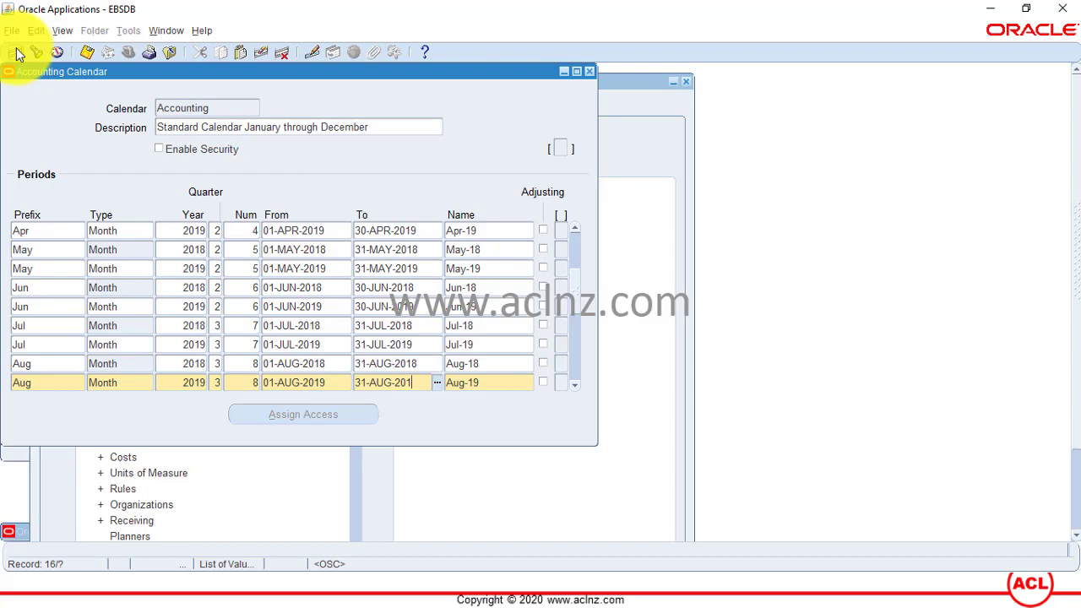
pyautogui.write('9')
pyautogui.press('Tab')
# - Insert a new period row below Sep-18 with prefix Sep and type Month
pyautogui.press('Down')
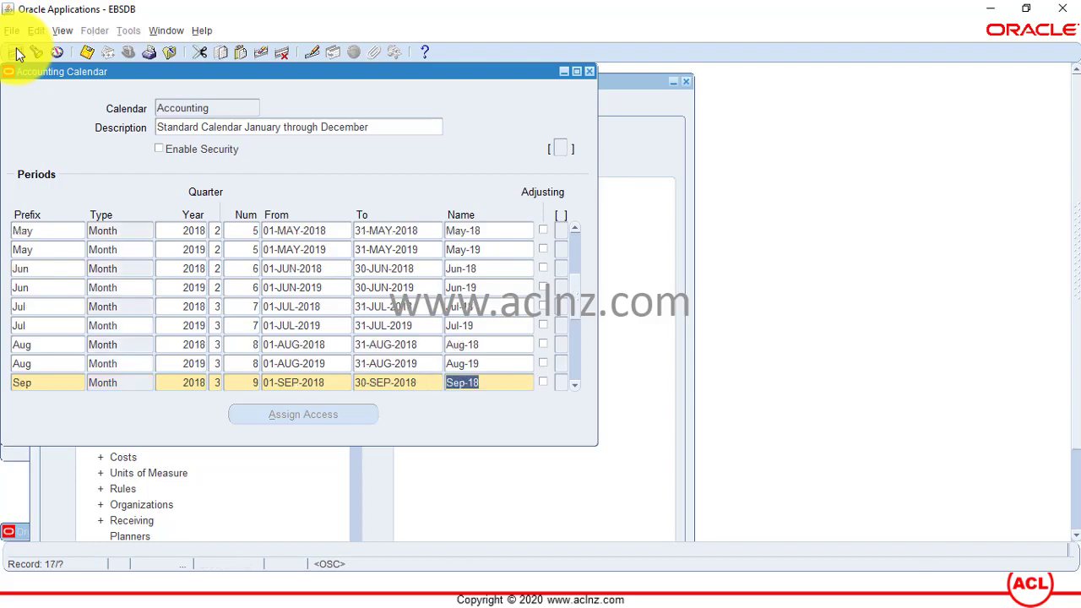
pyautogui.press('Down')
pyautogui.hotkey('shift', 'F5')
pyautogui.press('Tab')
pyautogui.hotkey('shift', 'F5')
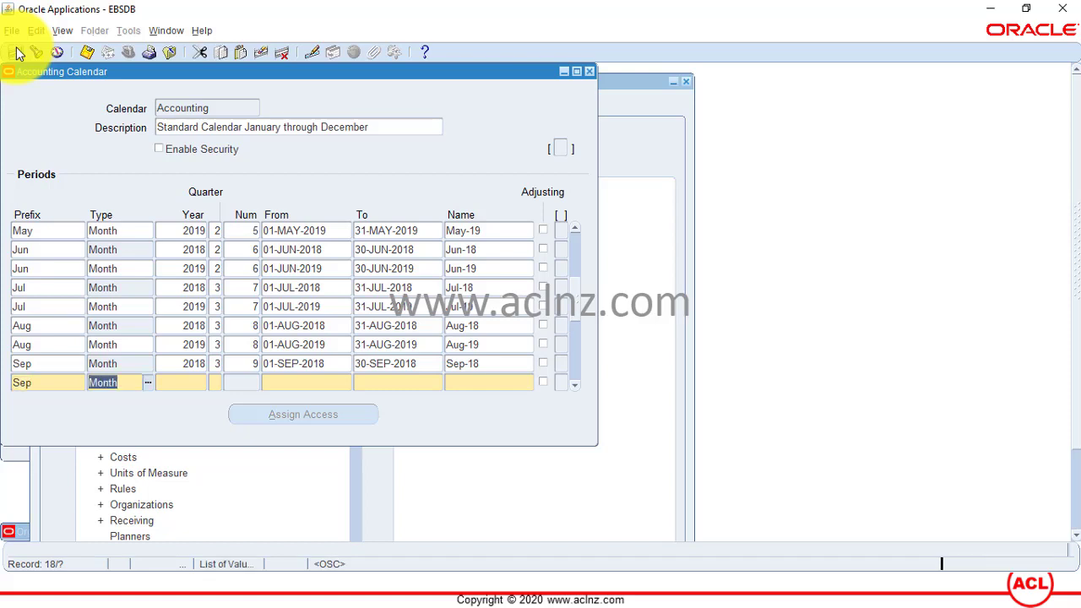
pyautogui.hotkey('ctrl', 'l')
pyautogui.press('Down')
pyautogui.press('Return')
# - Copy year 2018, quarter 3 and period number 9 from the Sep-18 row into the new September period
pyautogui.hotkey('shift', 'F5')
pyautogui.press('Tab')
pyautogui.hotkey('shift', 'F5')
pyautogui.press('Tab')
pyautogui.hotkey('shift', 'F5')
pyautogui.press('Tab')
# - Set the new September period's dates from 01-SEP-2019 to 30-SEP-2019
pyautogui.hotkey('shift', 'F5')
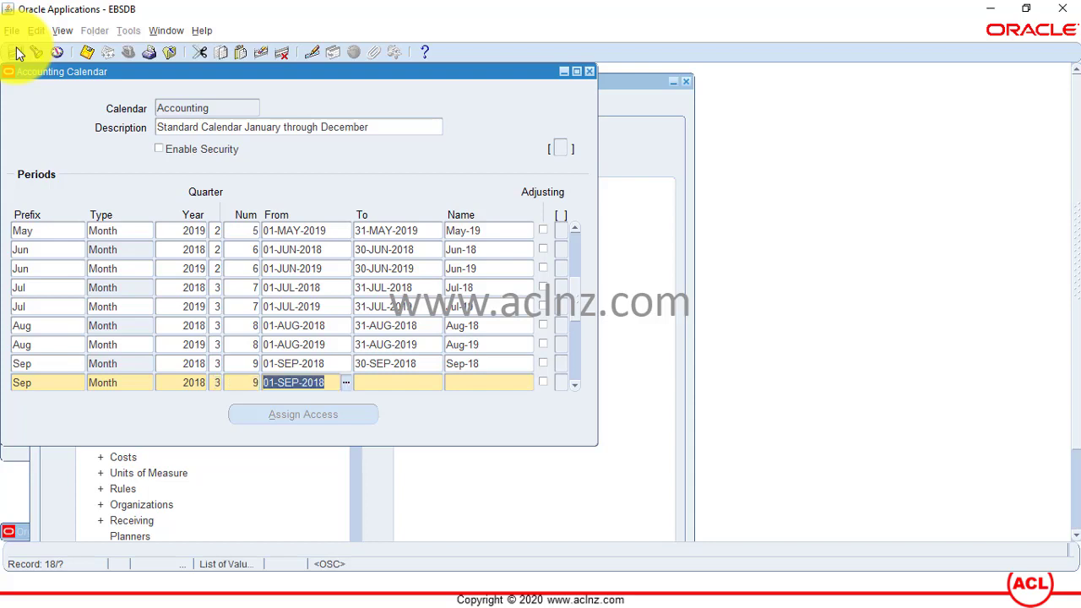
pyautogui.press('End')
pyautogui.press('BackSpace')
pyautogui.write('9')
pyautogui.press('Tab')
pyautogui.hotkey('shift', 'F5')
pyautogui.press('End')
pyautogui.press('BackSpace')
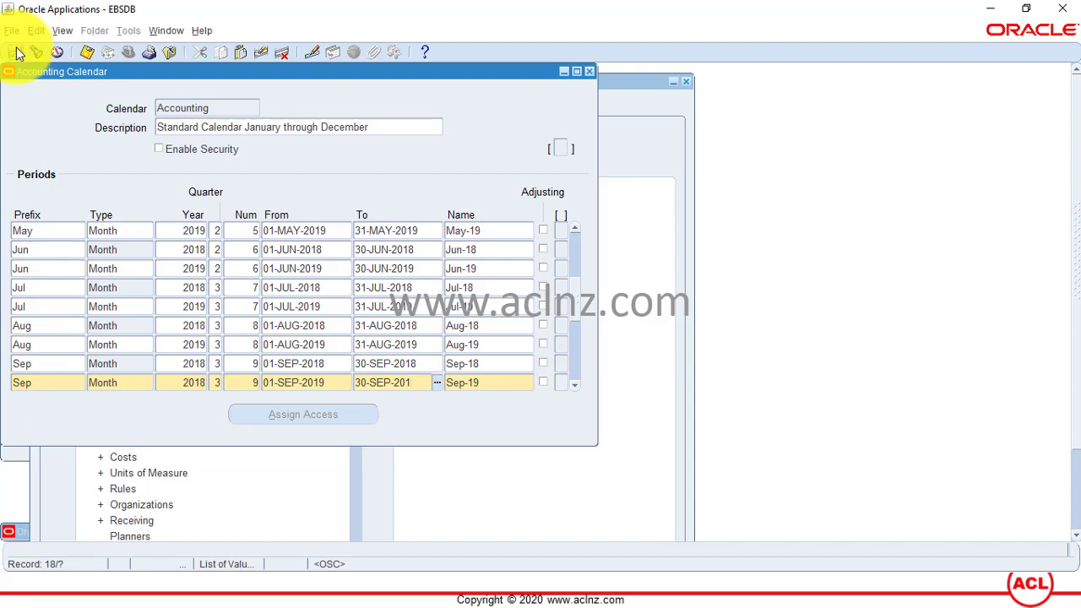
pyautogui.write('9')
pyautogui.press('Tab')
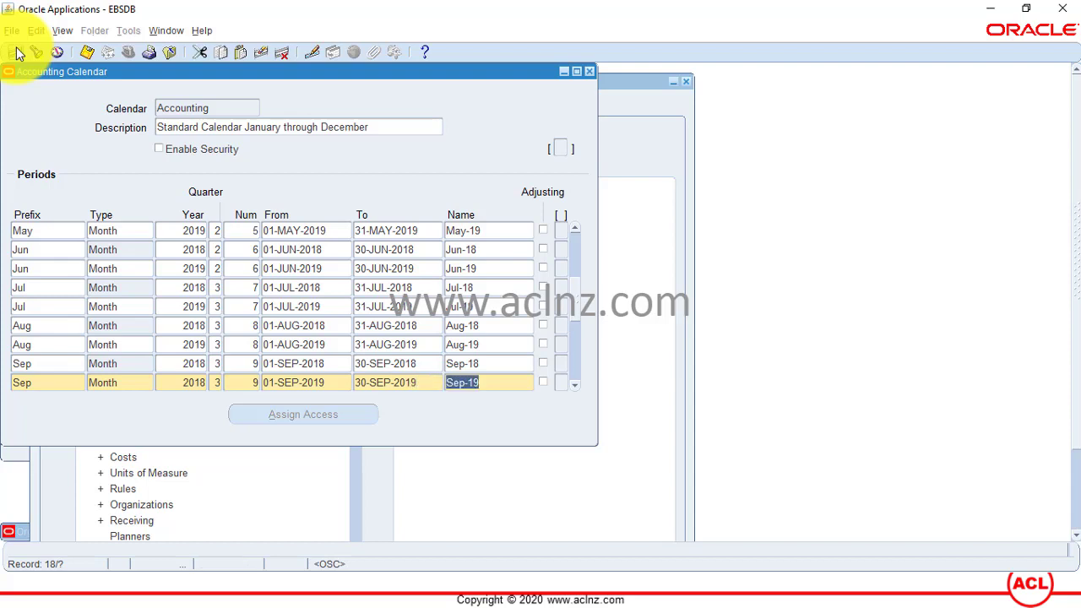
# - Return to the year of the new Sep-19 period and set it to 2019
pyautogui.press('Return')
pyautogui.hotkey('shift', 'Tab')
pyautogui.hotkey('shift', 'Tab')
pyautogui.hotkey('shift', 'Tab')
pyautogui.hotkey('shift', 'Tab')
pyautogui.hotkey('shift', 'Tab')
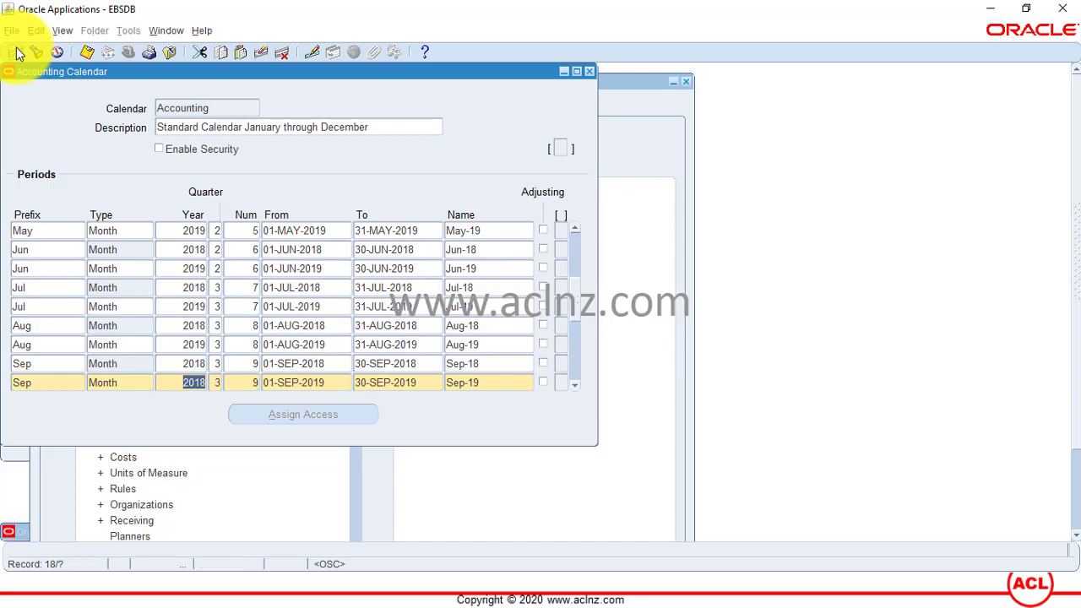
pyautogui.write('2019')
pyautogui.press('Tab')
# - Insert a new period row below Oct-18 with prefix Oct and type Month
pyautogui.press('Down')
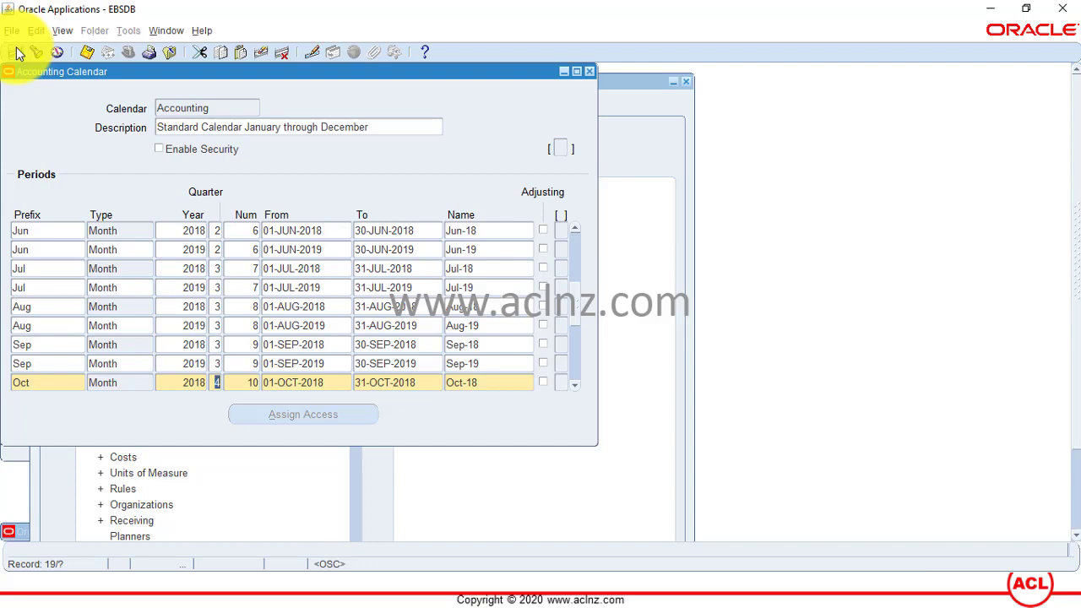
pyautogui.press('Down')
pyautogui.write('Oct')
pyautogui.press('Tab')
pyautogui.hotkey('ctrl', 'l')
pyautogui.press('Down')
pyautogui.press('Return')
# - Set the new October period's year to 2019, quarter to 4 and period number to 10
pyautogui.press('Tab')
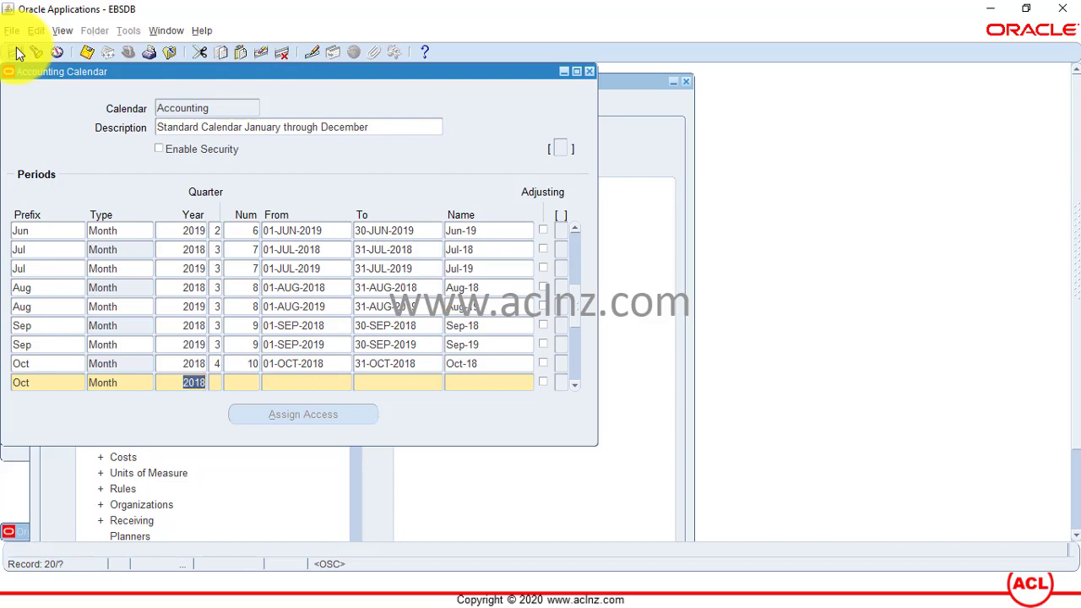
pyautogui.press('End')
pyautogui.press('BackSpace')
pyautogui.write('9')
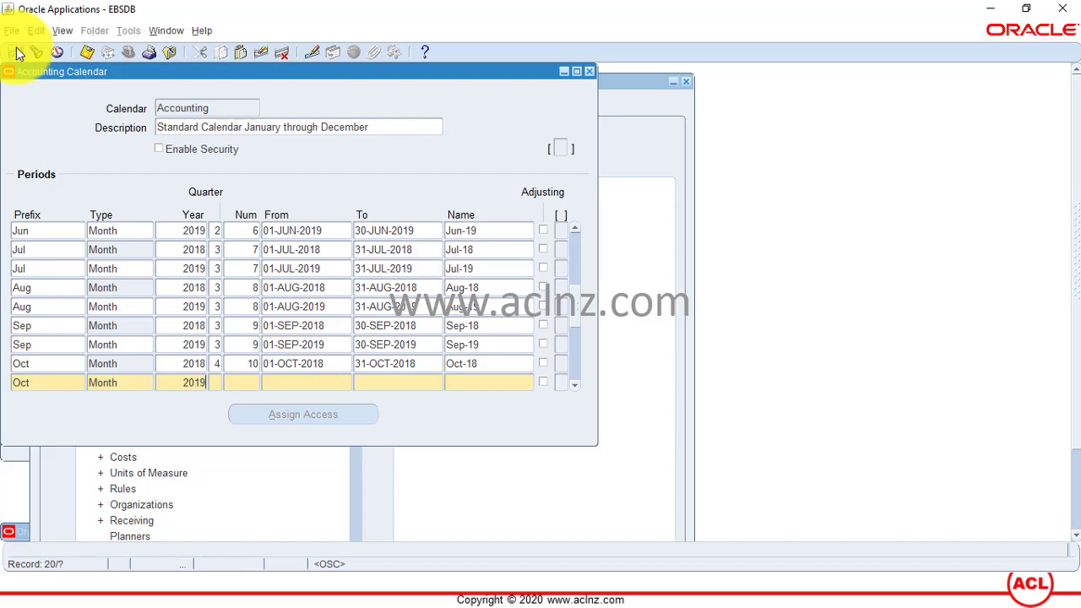
pyautogui.press('Tab')
pyautogui.write('4')
pyautogui.press('Tab')
pyautogui.write('10')
# - Fill the new October period's dates with 01-OCT-2018 to 31-OCT-2018 and name it Oct-19
pyautogui.press('Tab')
pyautogui.press('Tab')
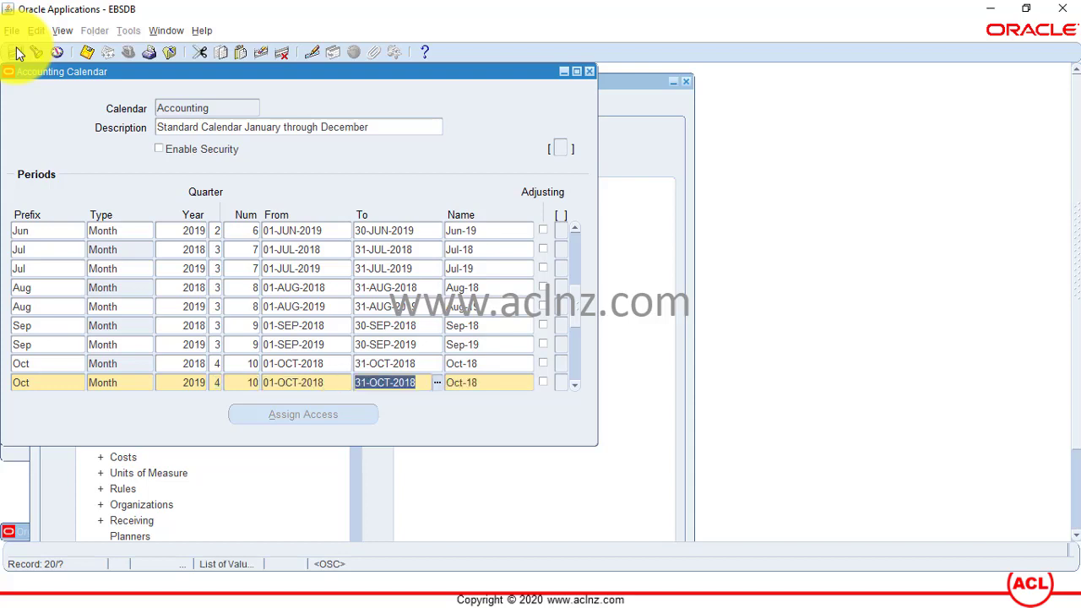
pyautogui.press('Tab')
pyautogui.press('End')
pyautogui.press('BackSpace')
pyautogui.write('9')
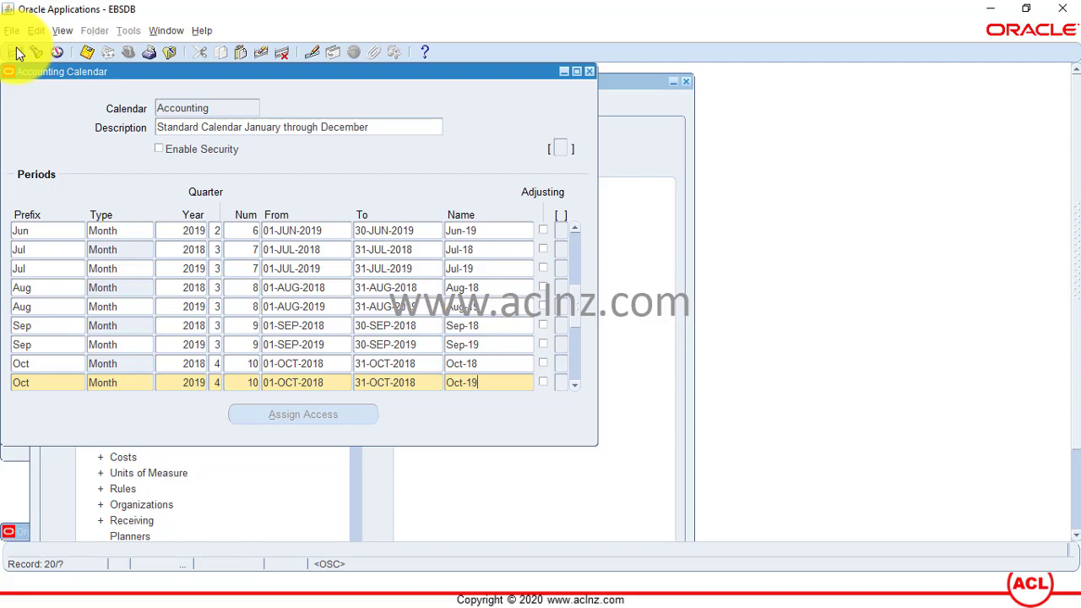
# - Insert a new period row below Nov-18 with prefix Nov and type Month
pyautogui.press('Down')
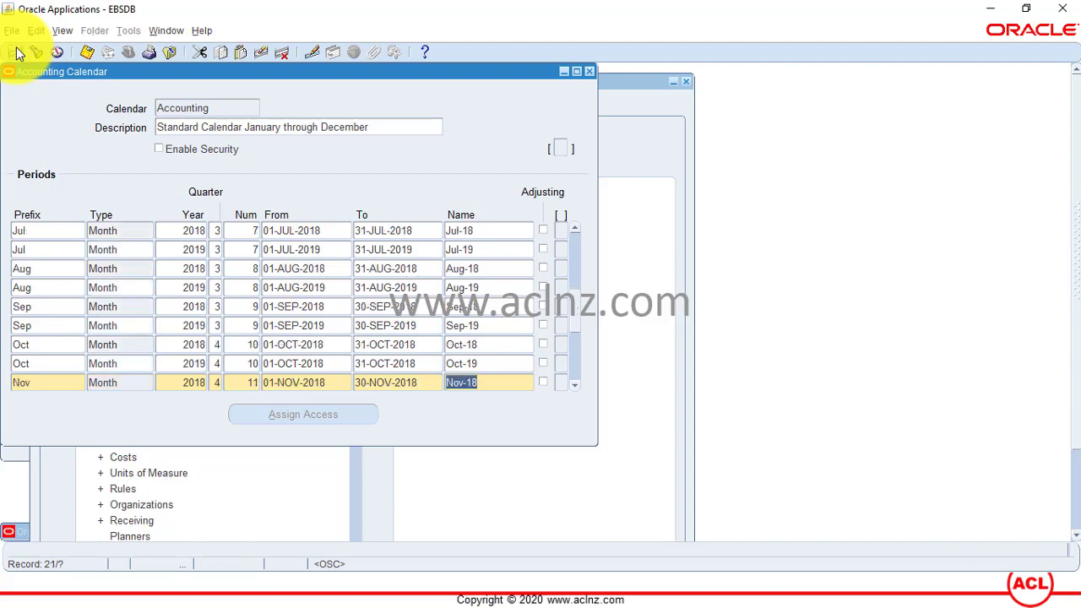
pyautogui.press('Down')
pyautogui.write('Nov')
pyautogui.press('Tab')
pyautogui.write('Month')
pyautogui.press('Tab')
pyautogui.press('Down')
pyautogui.press('Return')
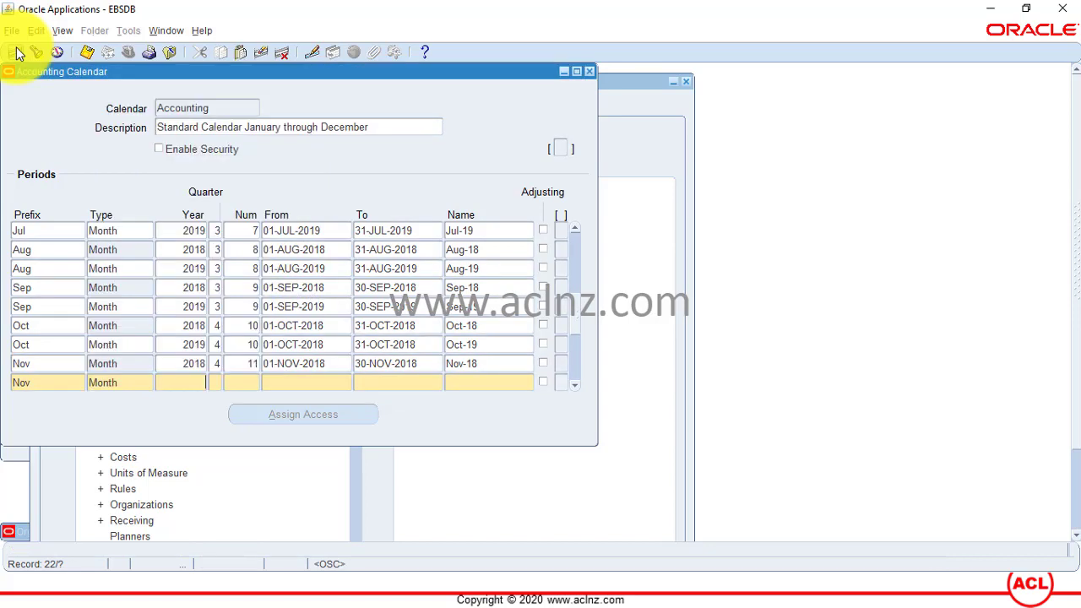
# - Set the new November period's year to 2019, quarter to 4 and period number to 11
pyautogui.write('2018')
pyautogui.press('Tab')
pyautogui.hotkey('shift', 'Tab')
pyautogui.write('2019')
pyautogui.write('4')
pyautogui.press('Tab')
pyautogui.write('11')
pyautogui.press('Tab')
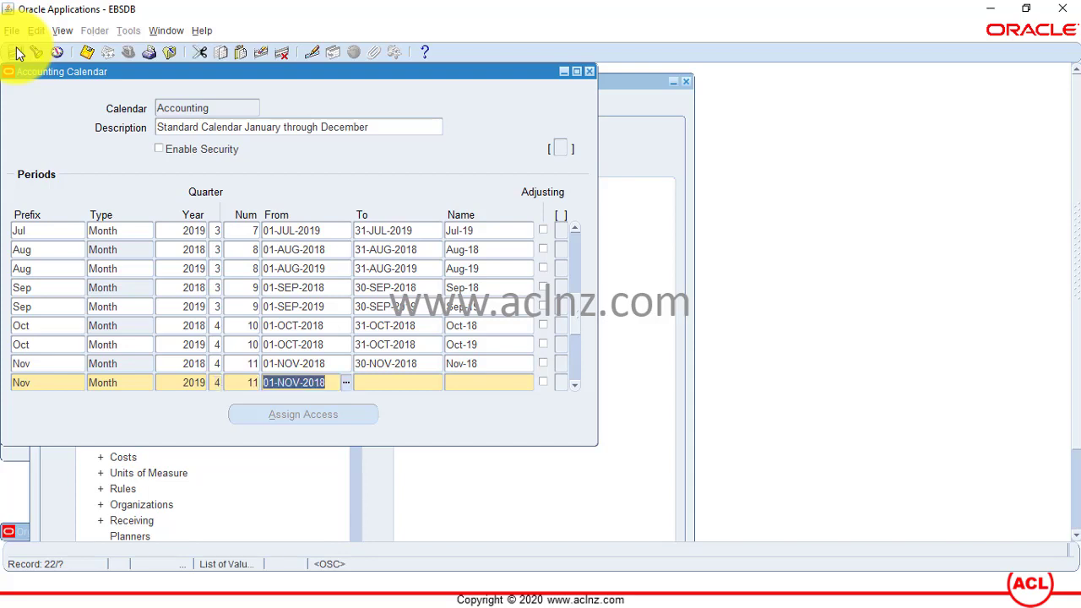
# - Set the new November period's dates from 01-NOV-2019 to 30-NOV-2019
pyautogui.press('End')
pyautogui.press('BackSpace')
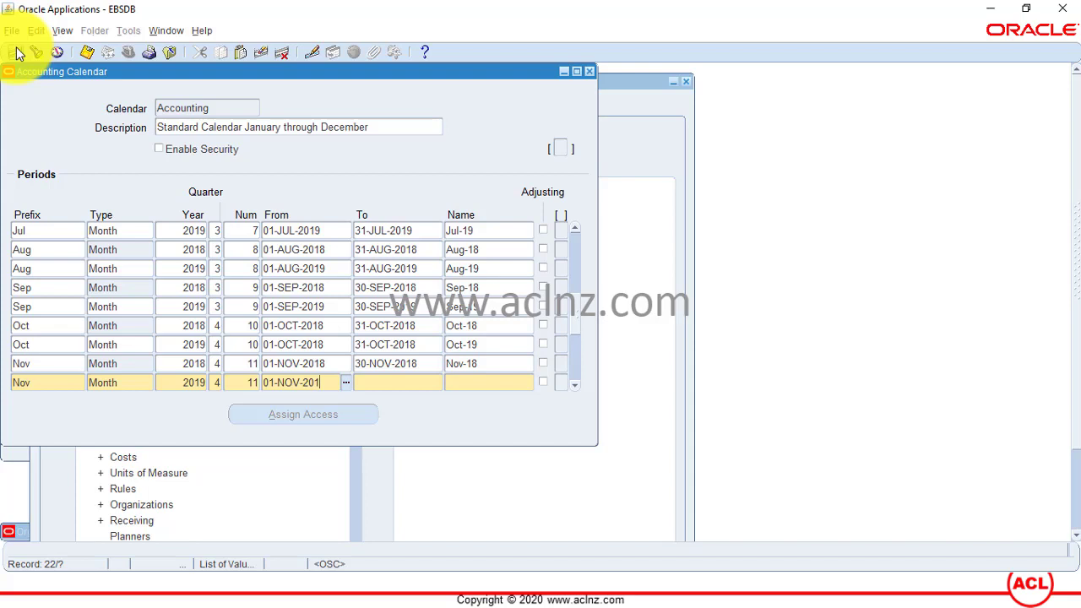
pyautogui.write('9')
pyautogui.press('Tab')
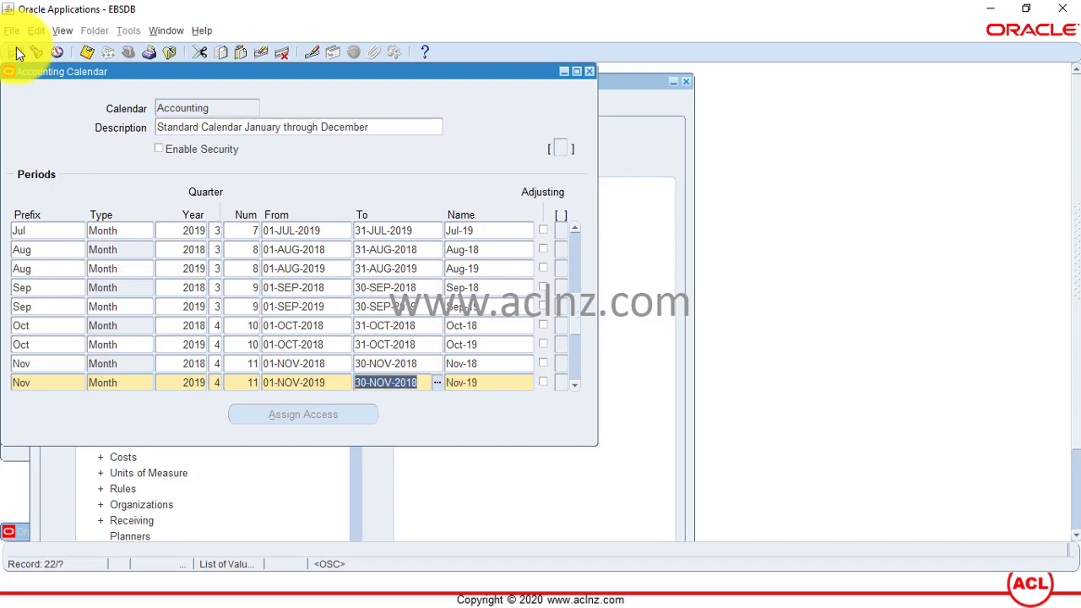
pyautogui.press('End')
pyautogui.press('BackSpace')
pyautogui.write('9')
pyautogui.press('Tab')
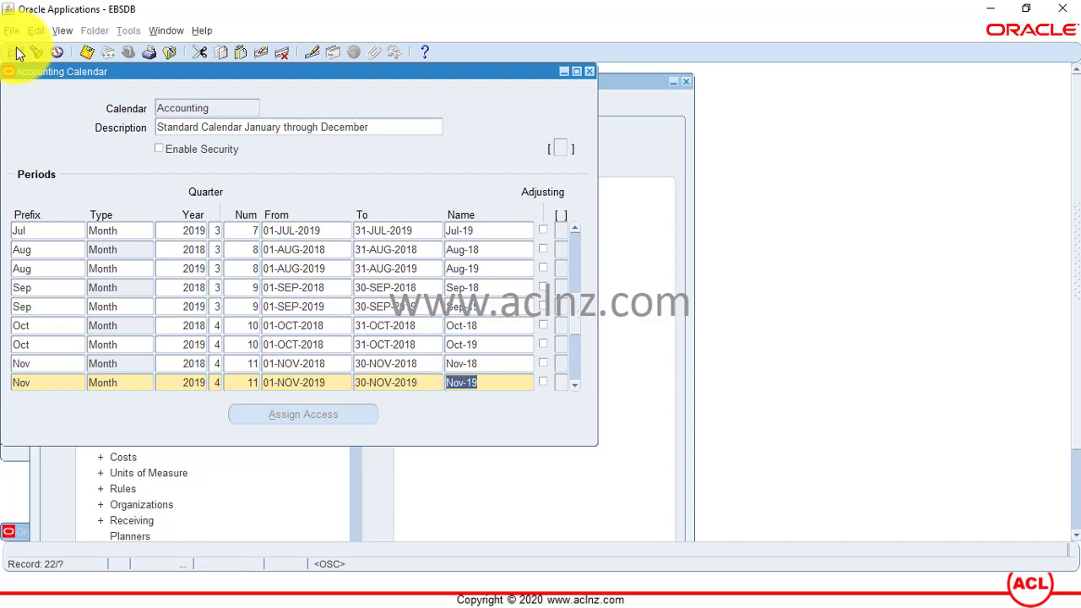
pyautogui.press('End')
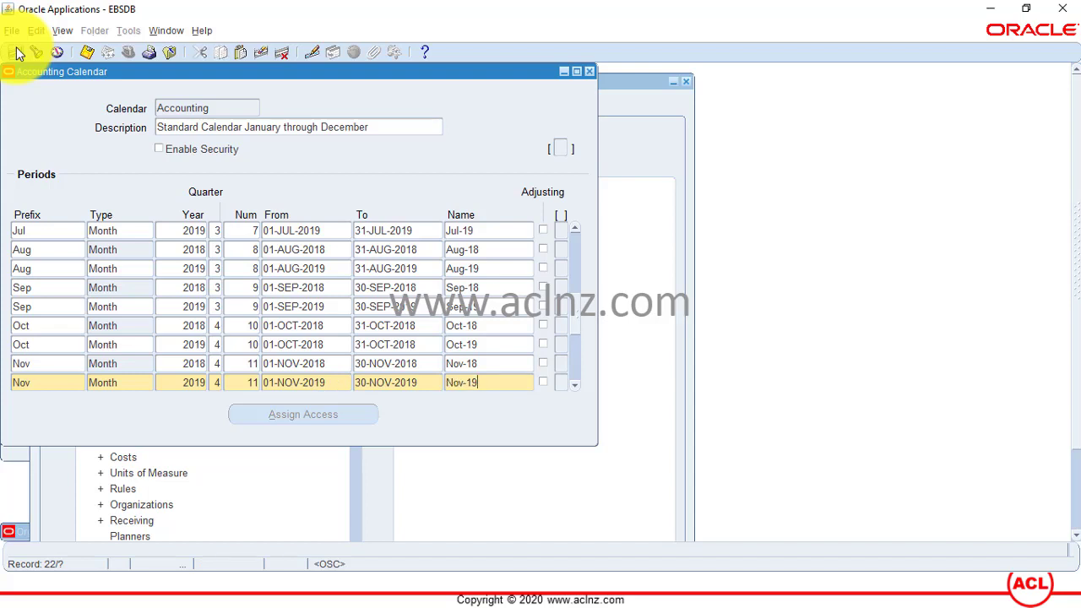
pyautogui.press('Down')
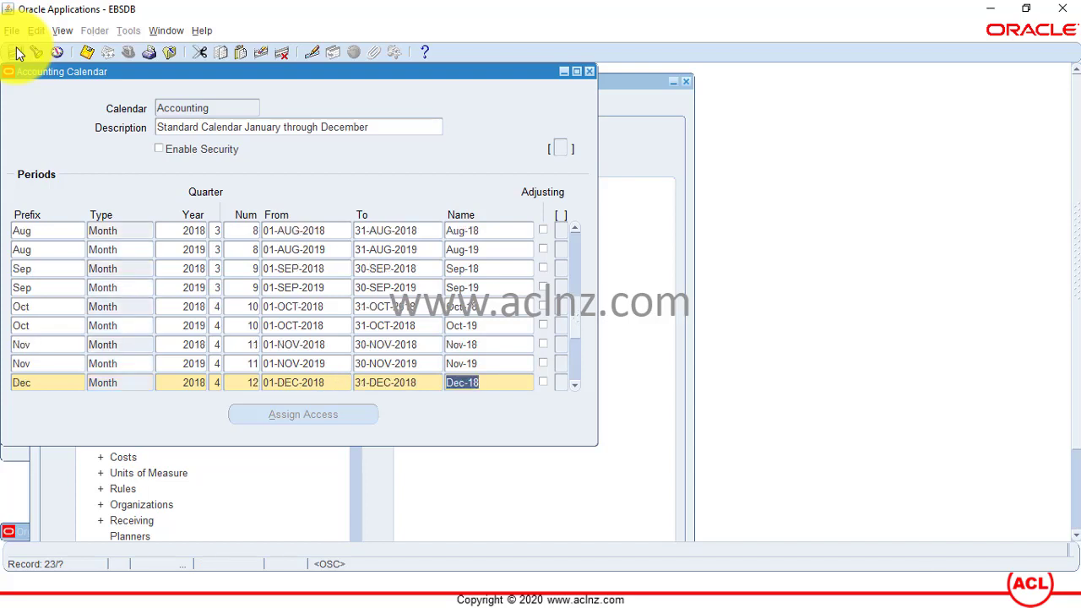
# - Insert a new period row below Dec-18 with prefix Dec and type Month
pyautogui.press('Down')
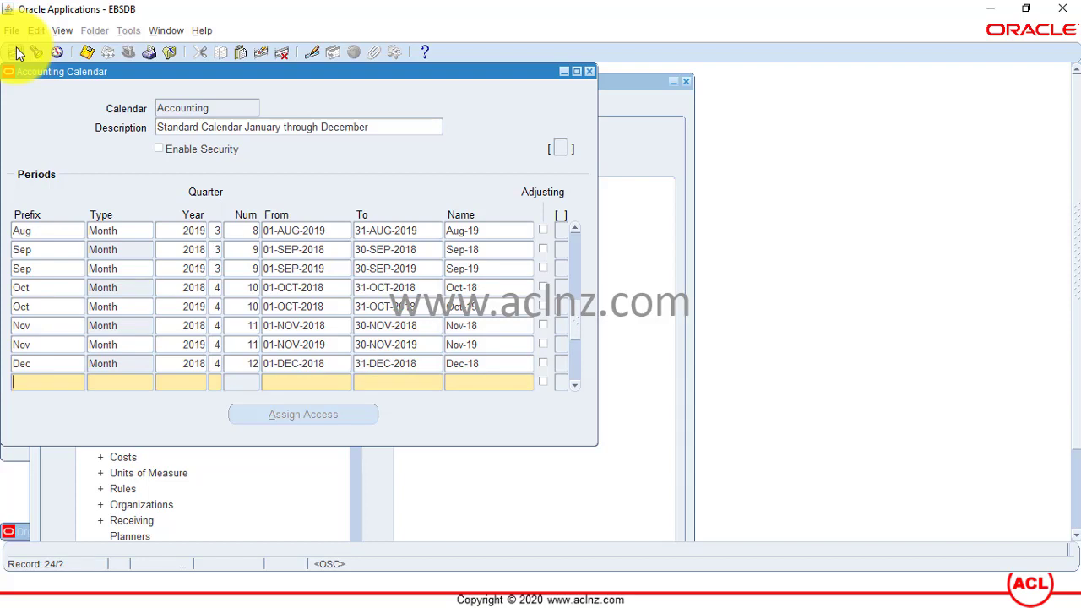
pyautogui.write('Dec')
pyautogui.press('Tab')
pyautogui.write('Month')
pyautogui.press('Tab')
pyautogui.press('Down')
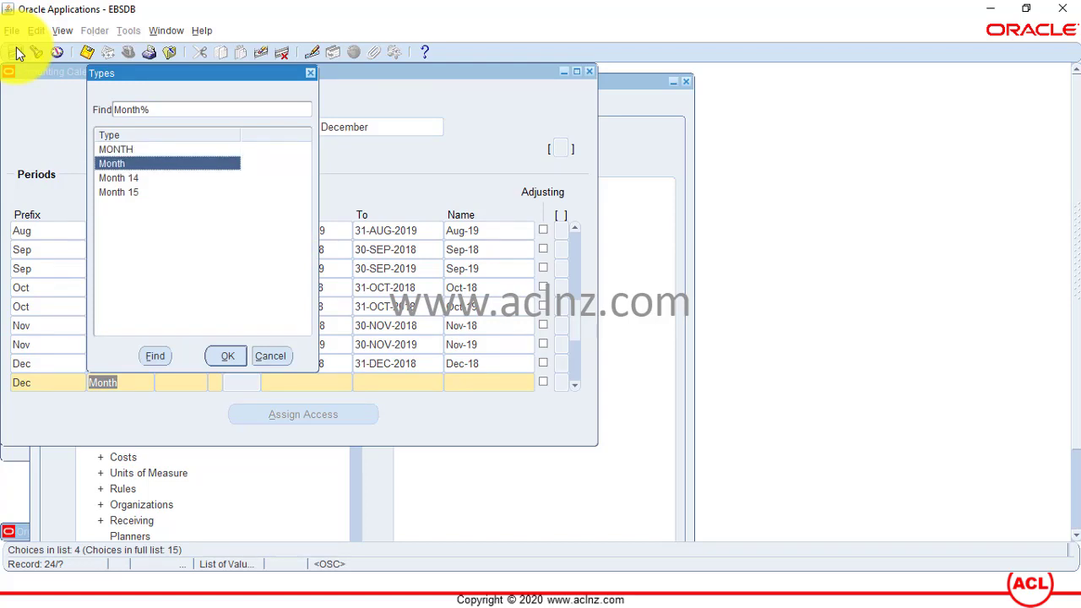
pyautogui.press('Return')
# - Set the new December period's year to 2019, quarter to 4 and period number to 12
pyautogui.write('2019')
pyautogui.press('BackSpace')
pyautogui.write('9')
pyautogui.write('4')
pyautogui.press('Tab')
pyautogui.press('Tab')
# - Set the new December period's dates from 01-DEC-2019 to 31-DEC-2019 and try to save the calendar
pyautogui.hotkey('shift', 'F5')
pyautogui.press('End')
pyautogui.press('BackSpace')
pyautogui.write('9')
pyautogui.press('Tab')
pyautogui.hotkey('shift', 'F5')
pyautogui.press('End')
pyautogui.press('BackSpace')
pyautogui.write('9')
pyautogui.press('Tab')
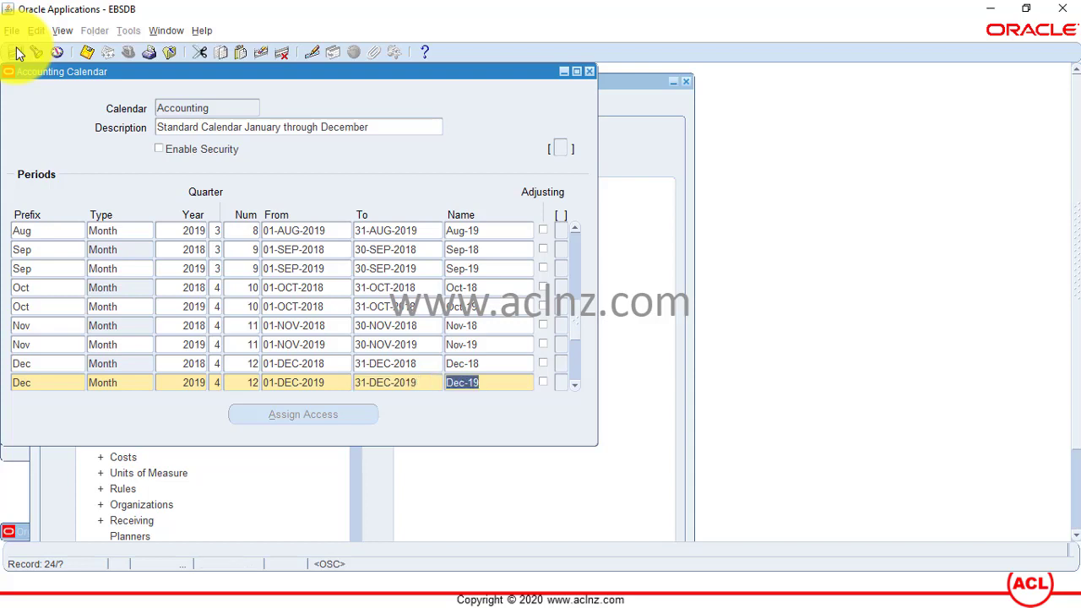
pyautogui.hotkey('ctrl', 's')
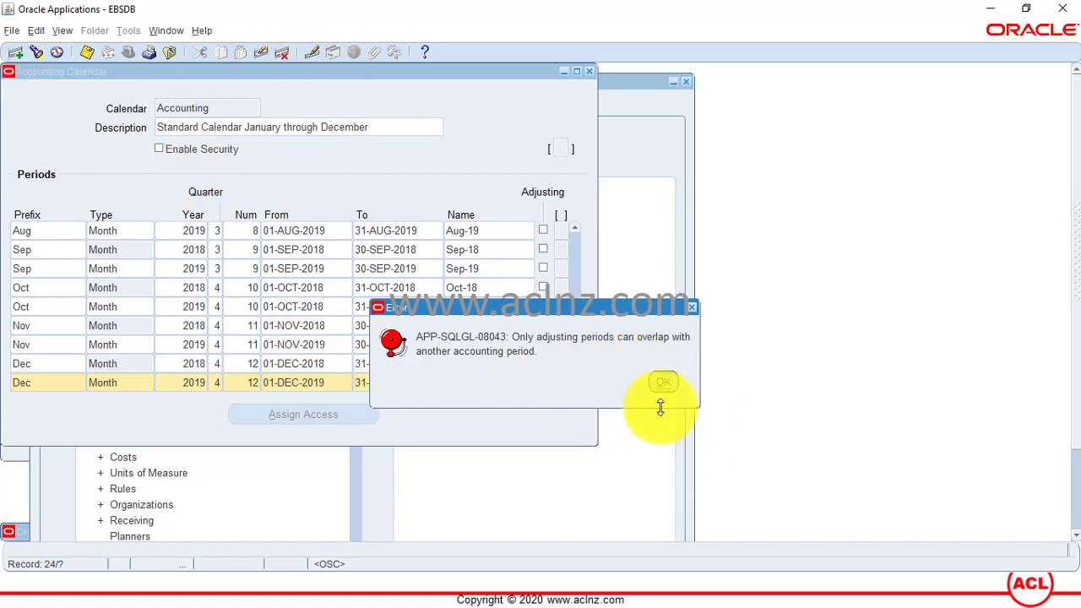
pyautogui.click(663, 381)
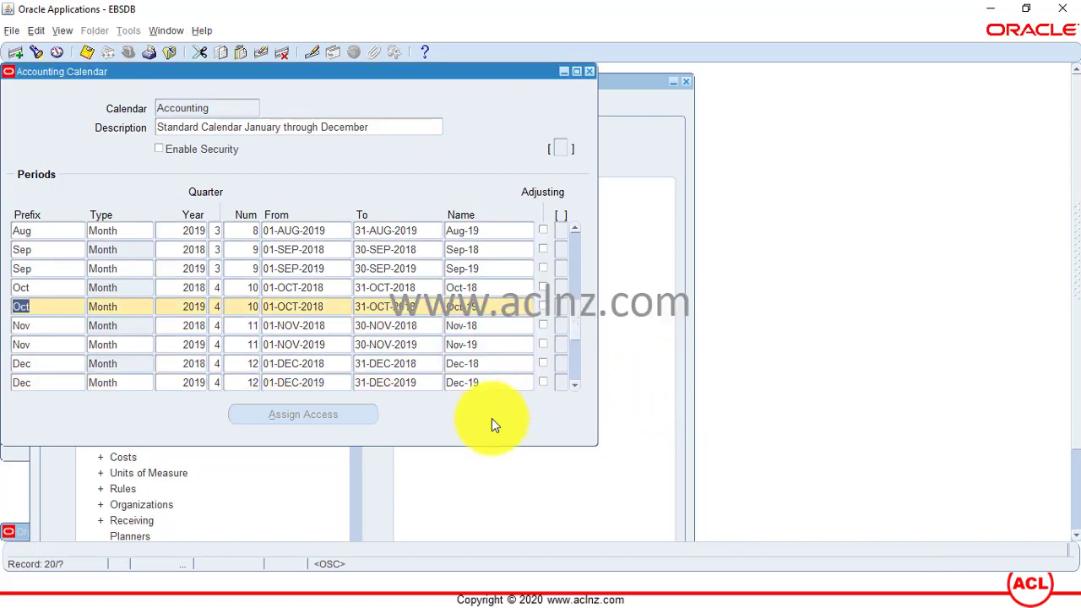
# - Correct the Oct-19 period's dates to 01-OCT-2019 through 31-OCT-2019 and save the calendar
pyautogui.click(330, 307)
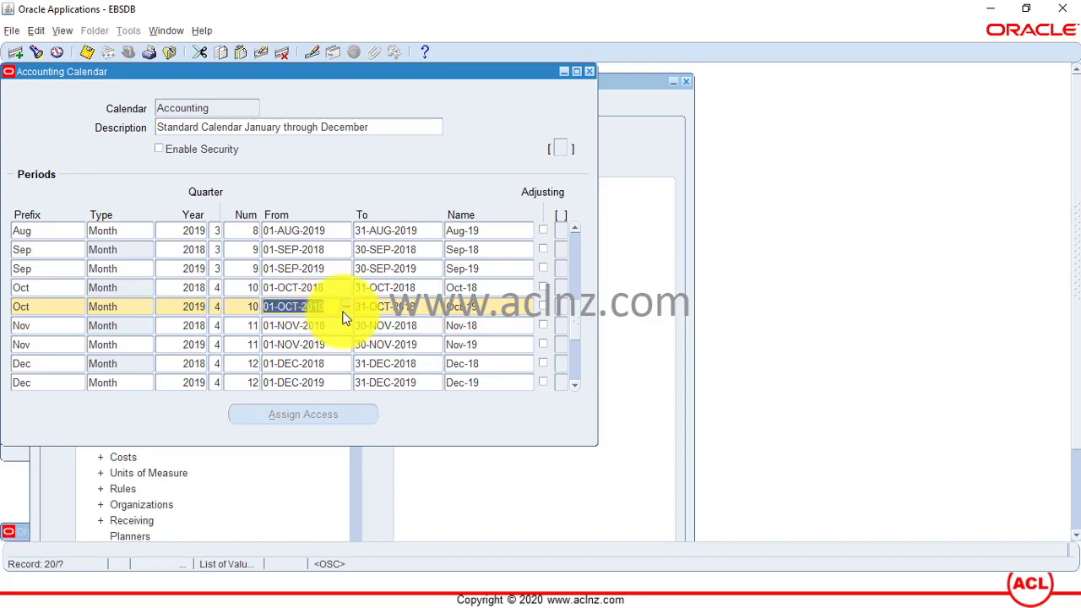
pyautogui.press('End')
pyautogui.press('BackSpace')
pyautogui.write('9')
pyautogui.press('Tab')
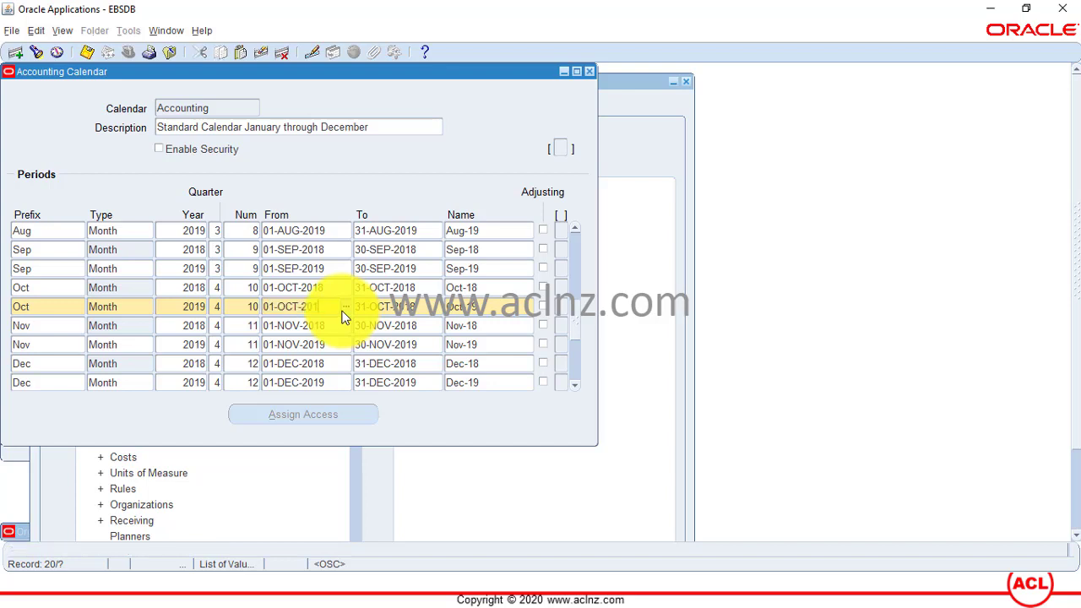
pyautogui.press('Tab')
pyautogui.press('End')
pyautogui.press('BackSpace')
pyautogui.click(333, 306)
pyautogui.press('End')
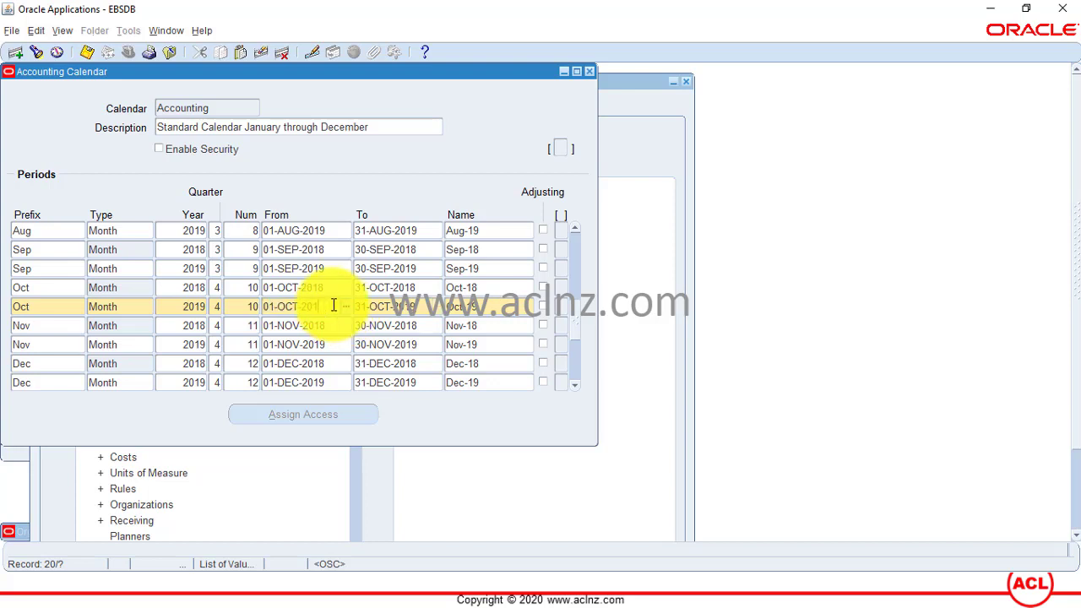
pyautogui.press('Tab')
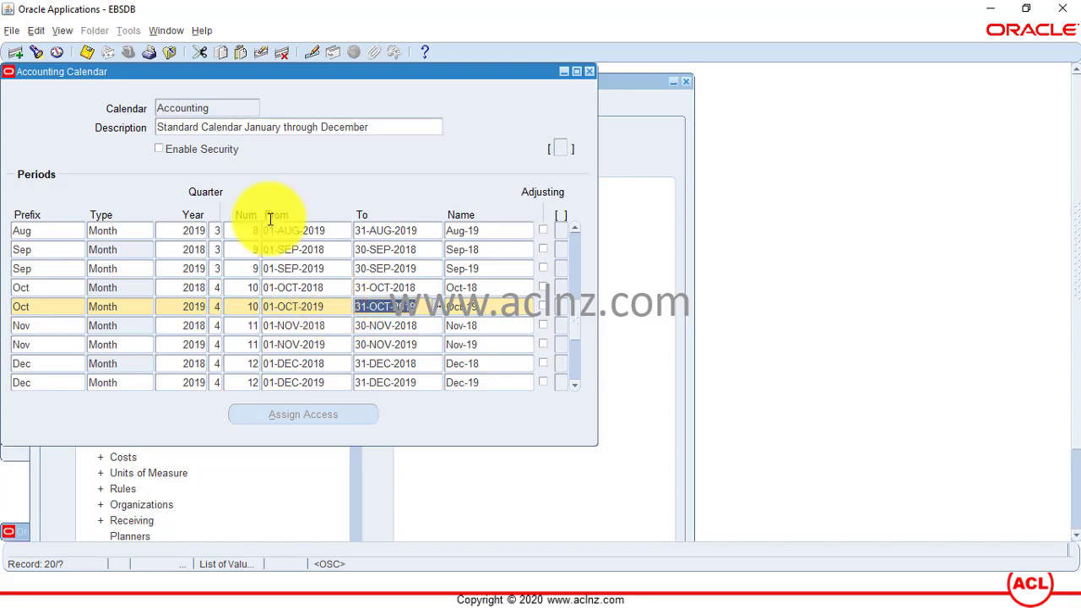
pyautogui.click(87, 51)
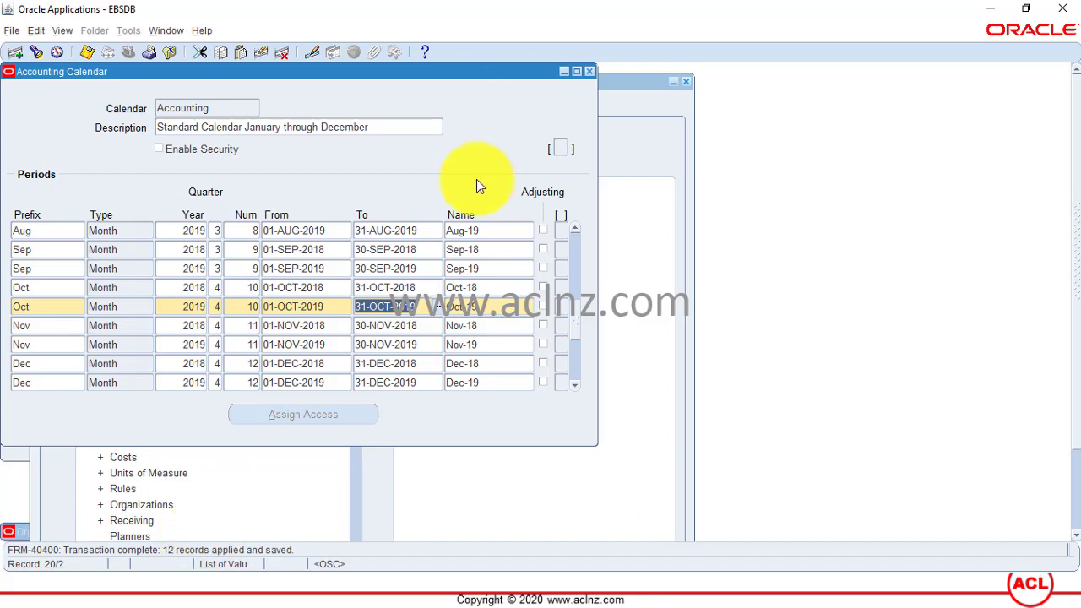
# - Close the Accounting calendar and submit validation for the current calendar only
pyautogui.click(590, 72)
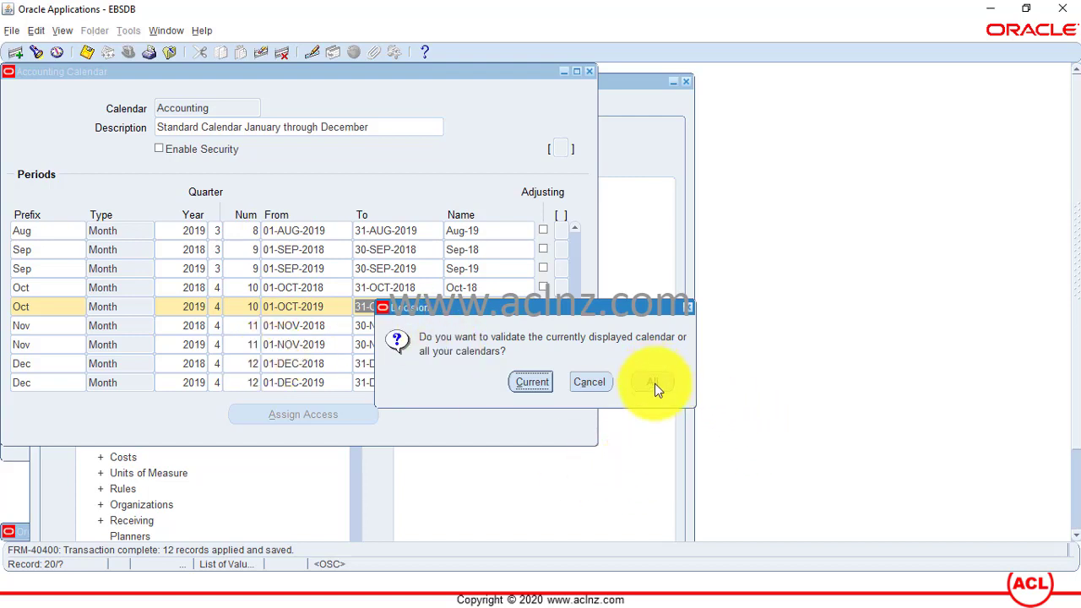
pyautogui.click(527, 385)
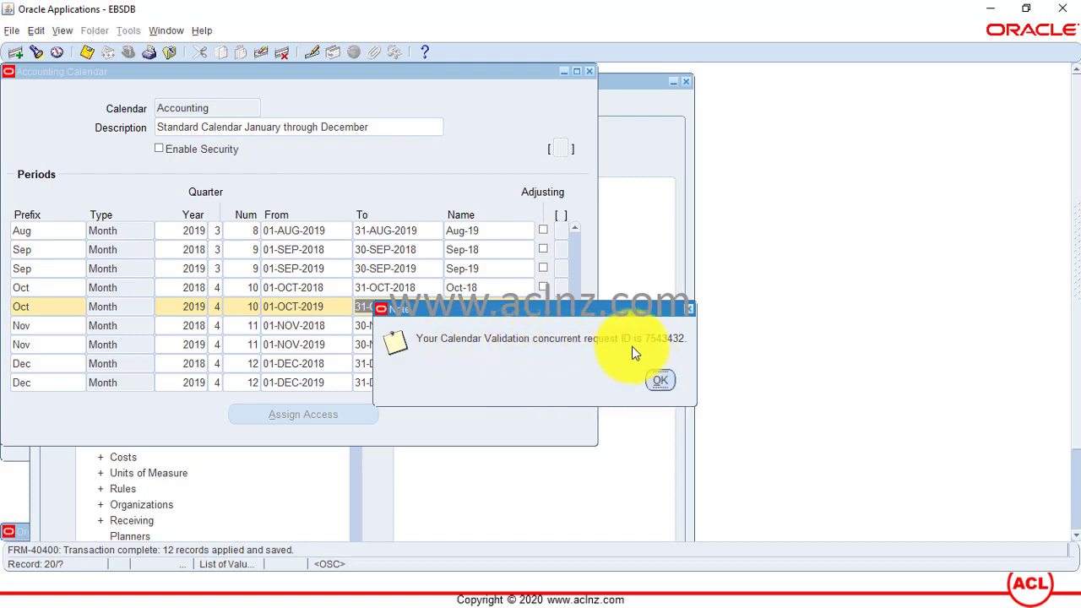
pyautogui.click(662, 377)
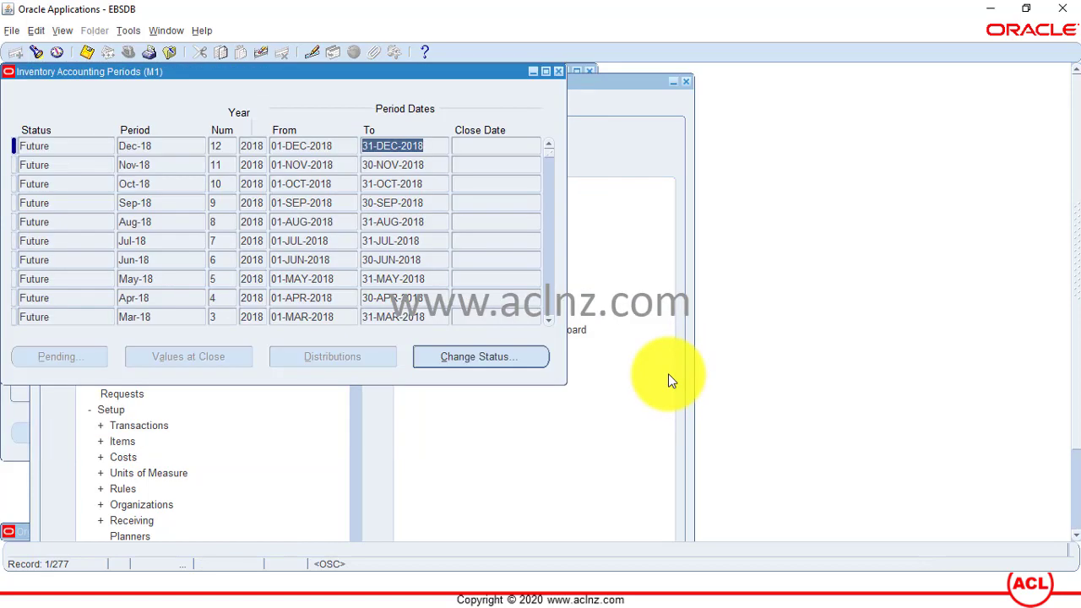
# - List the submitted concurrent requests and refresh the list until the newest Calendar Validation request completes
pyautogui.click(63, 31)
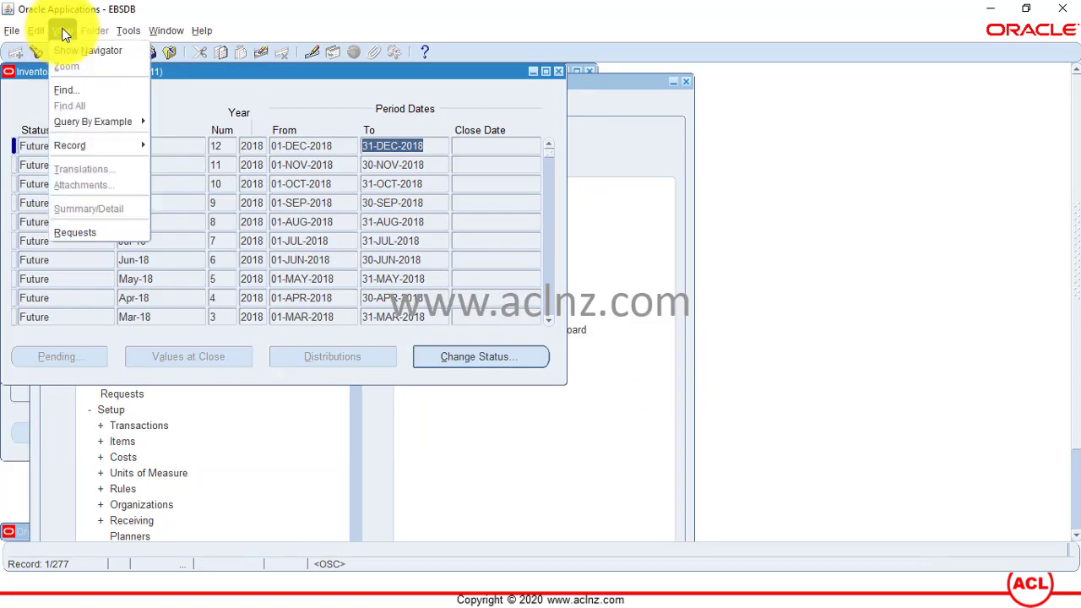
pyautogui.click(104, 230)
pyautogui.click(472, 445)
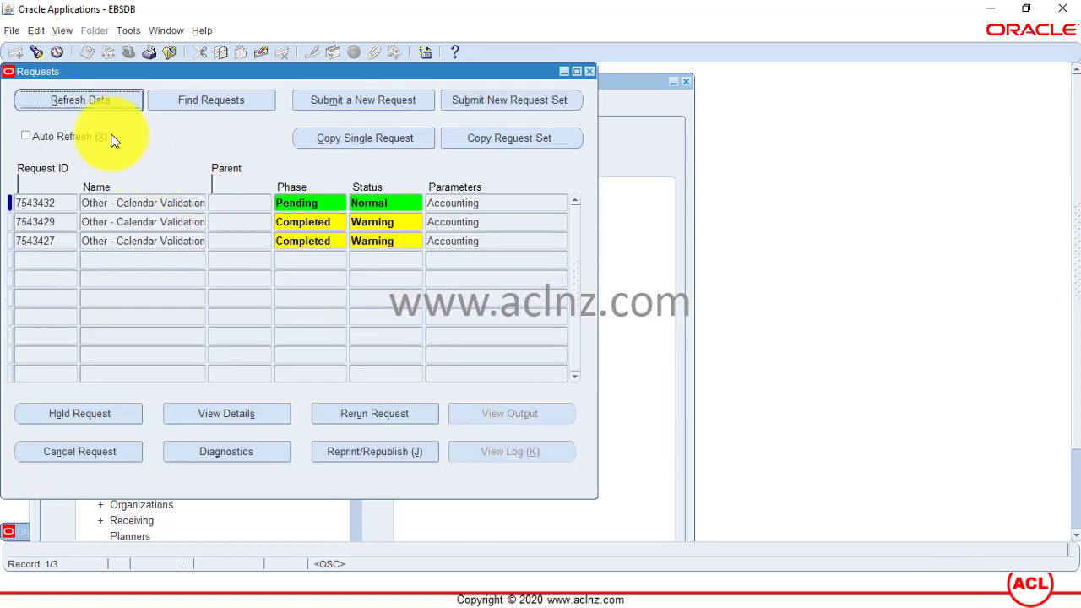
pyautogui.click(95, 101)
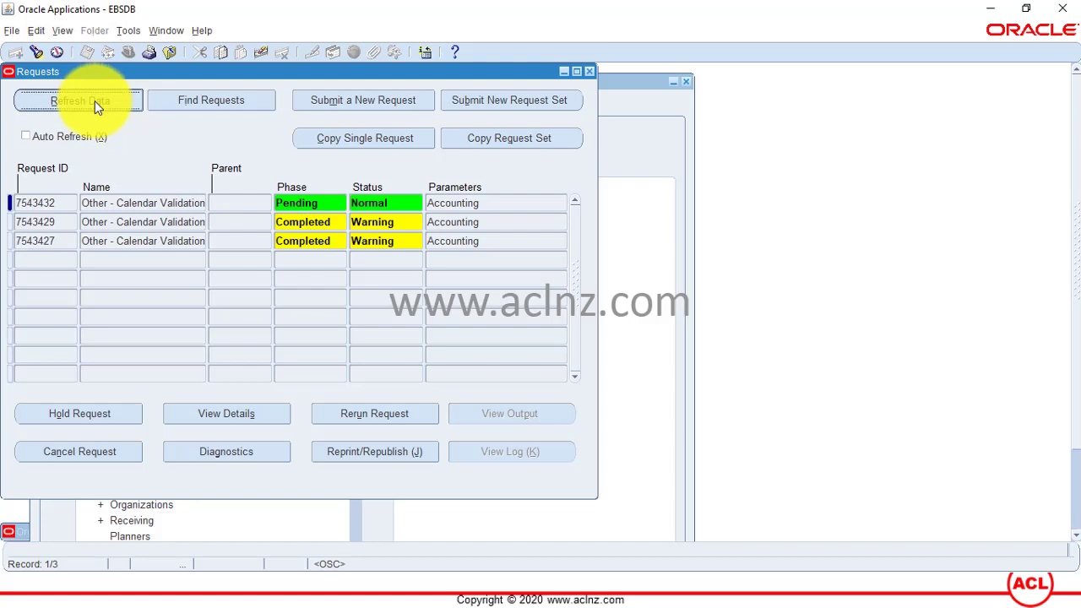
pyautogui.click(95, 101)
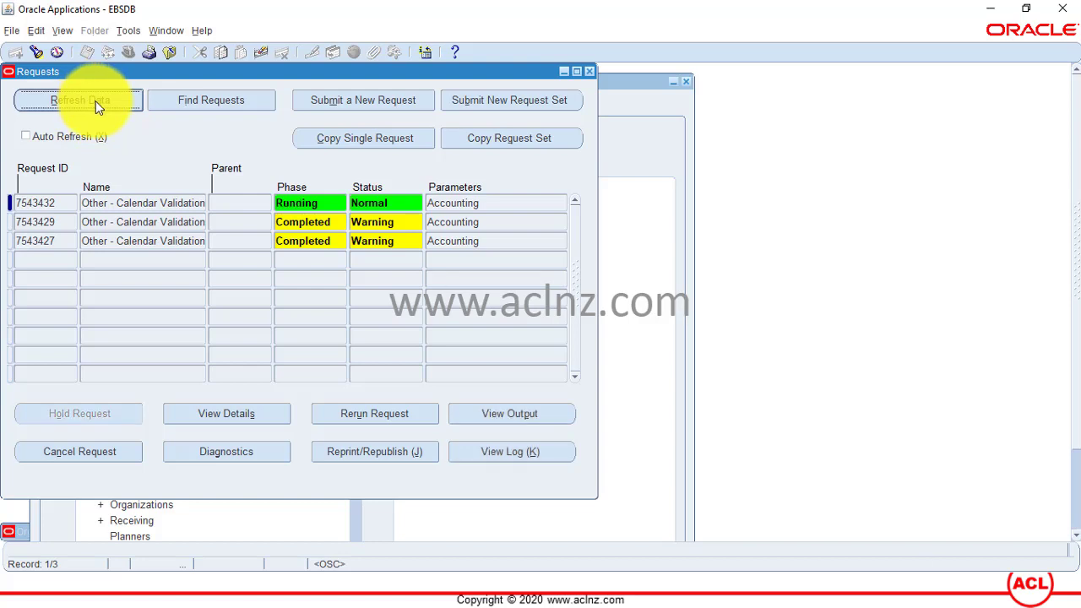
pyautogui.click(95, 101)
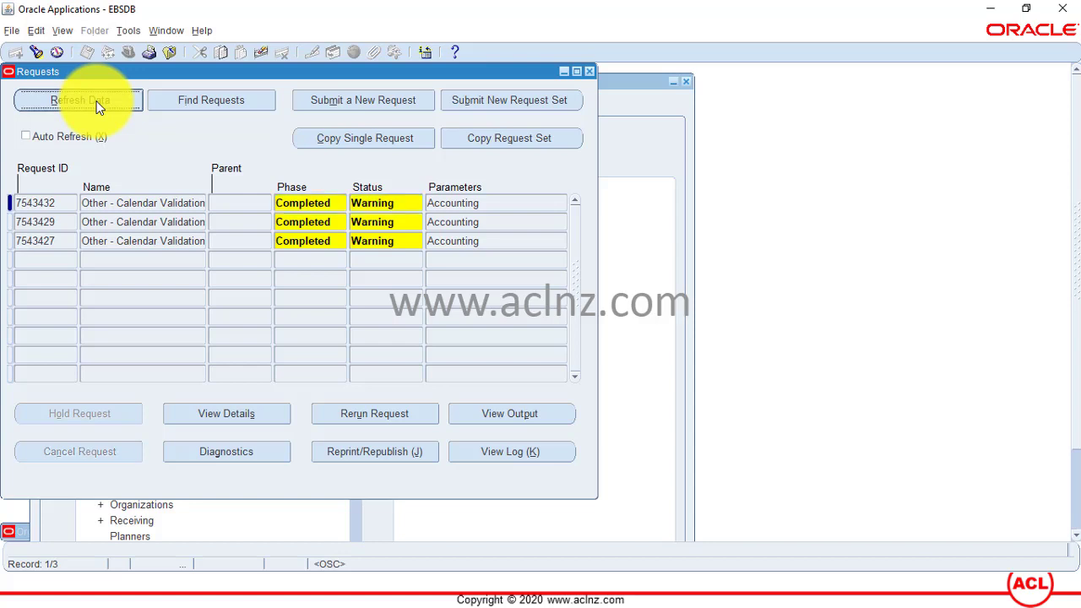
# - Open the newest Calendar Validation request's output and examine the report for date gaps, overlaps and missing period numbers
pyautogui.click(508, 414)
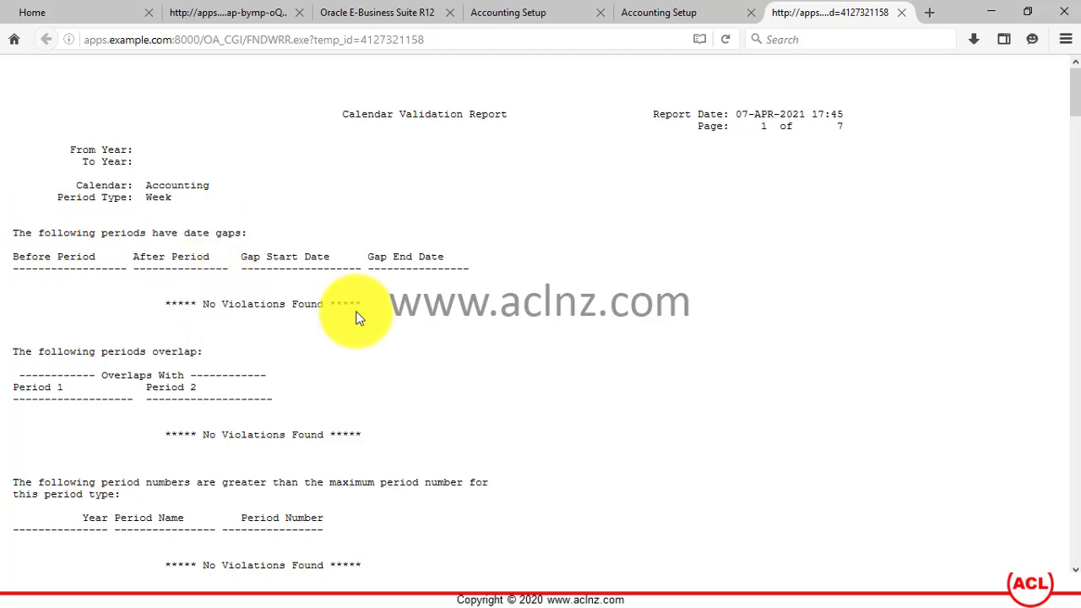
pyautogui.scroll(-2, 403, 321)
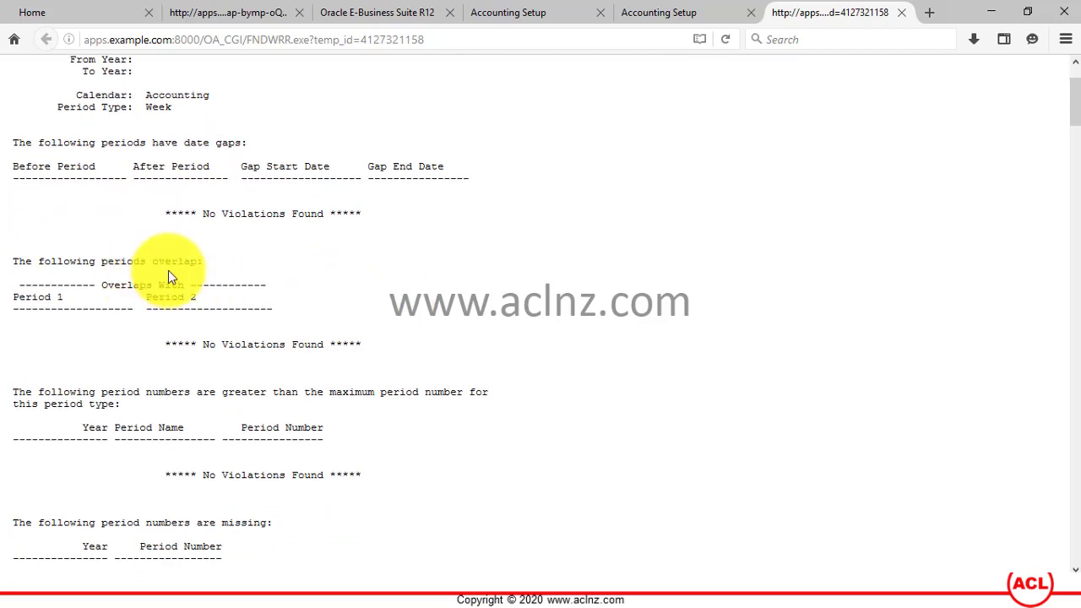
pyautogui.scroll(-2, 388, 338)
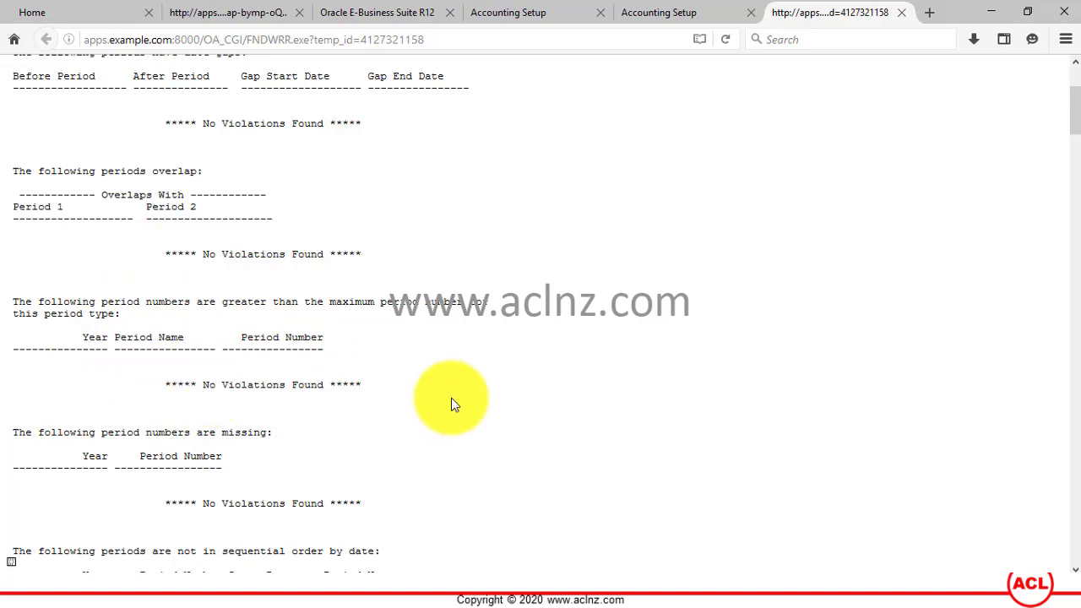
pyautogui.scroll(-9, 450, 402)
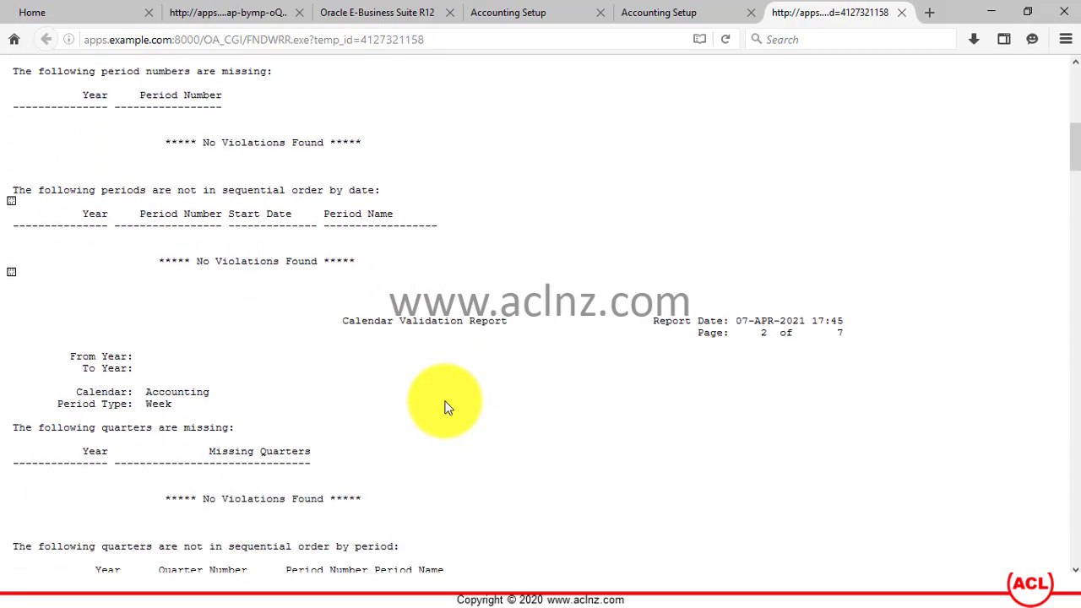
pyautogui.scroll(-1, 449, 409)
pyautogui.scroll(-14, 448, 410)
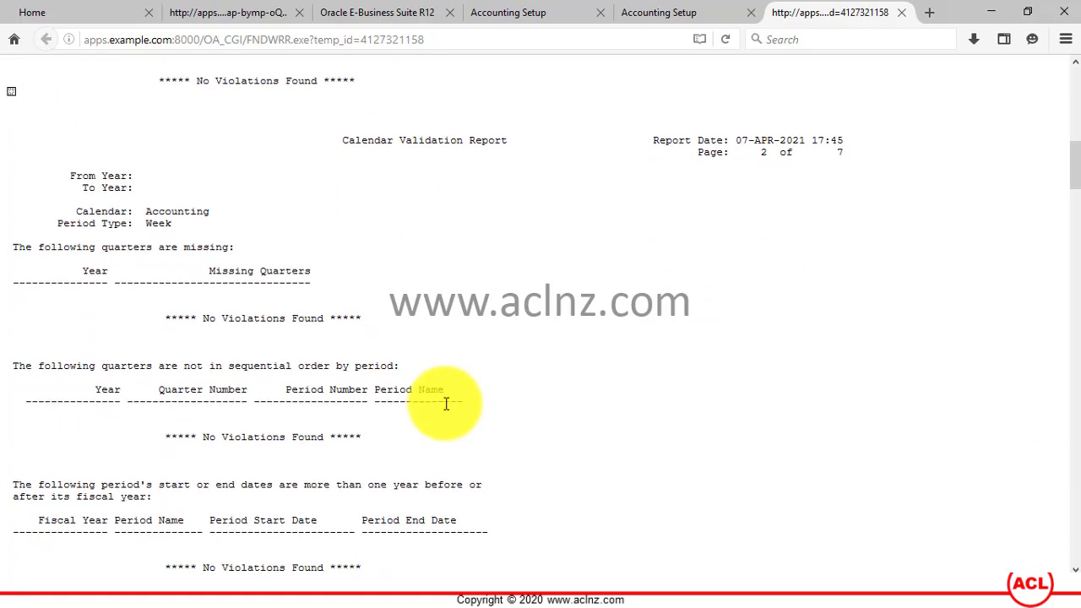
pyautogui.scroll(-11, 445, 407)
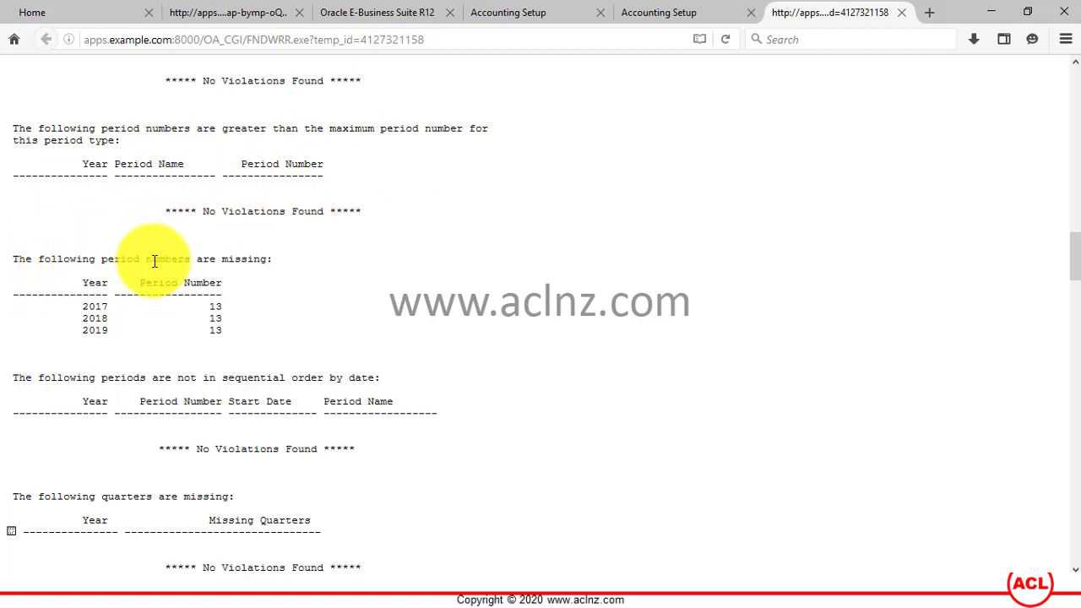
# - Highlight the missing period numbers heading and the period numbers reported for 2017, 2018 and 2019
pyautogui.moveTo(144, 260); pyautogui.dragTo(285, 267)
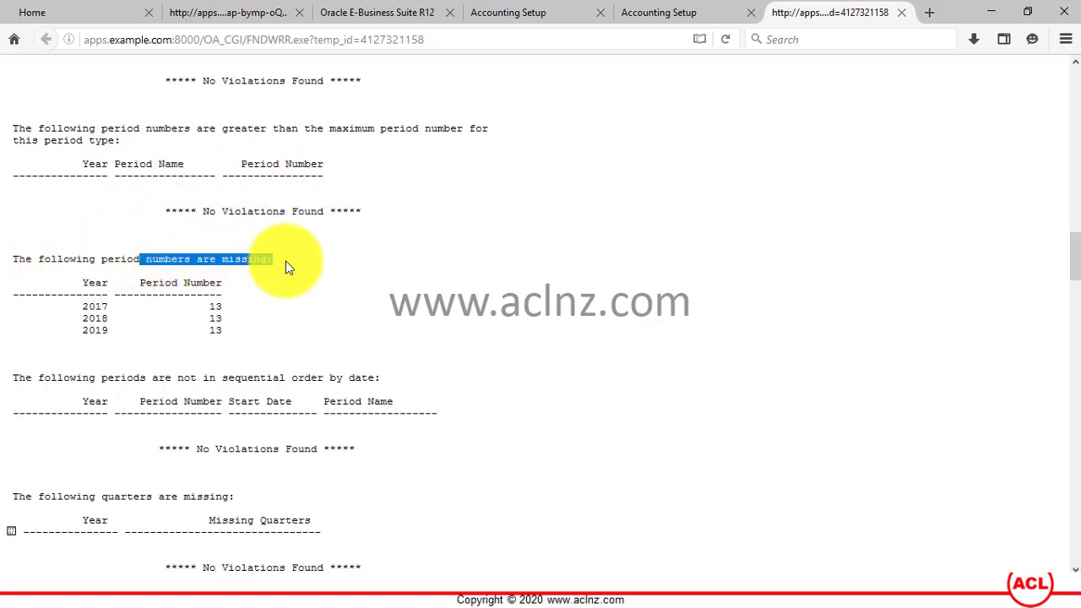
pyautogui.doubleClick(214, 306)
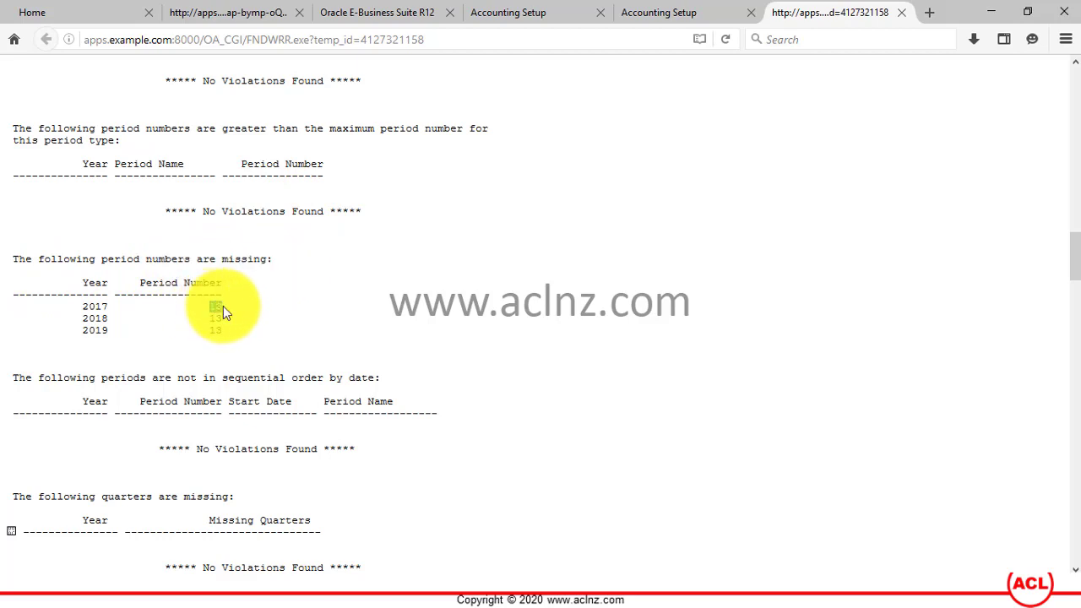
pyautogui.doubleClick(215, 319)
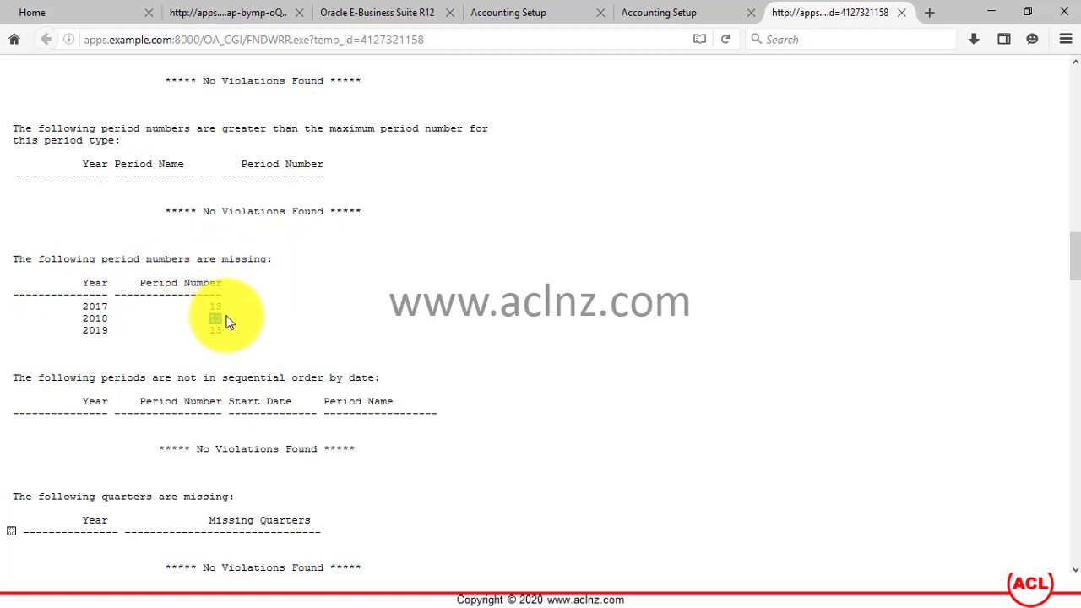
pyautogui.doubleClick(214, 329)
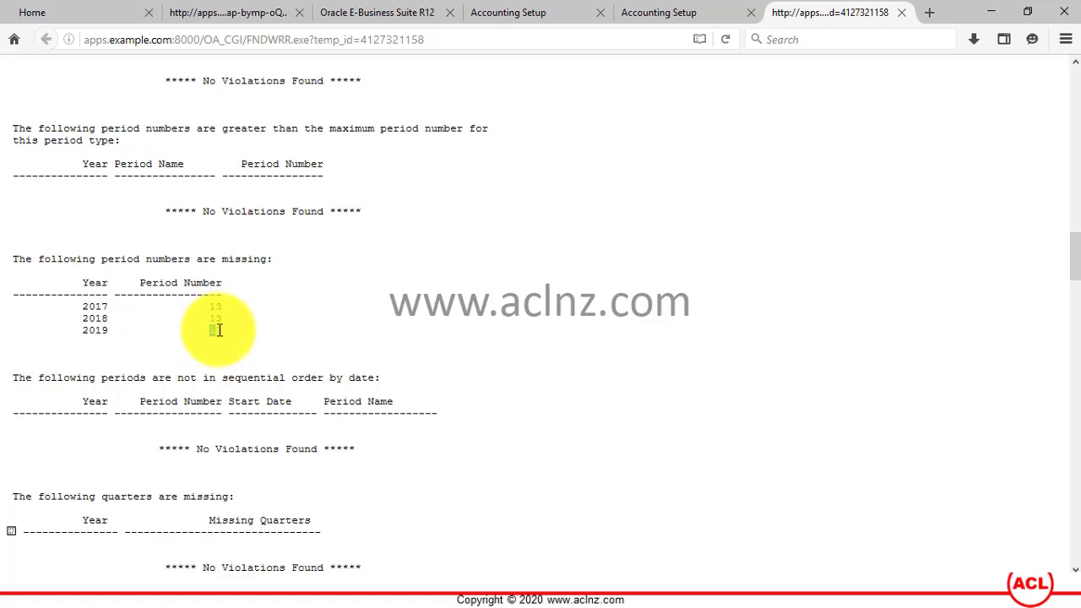
# - Switch back to Oracle Applications, close the requests list and view the Inventory Accounting Periods for organization M1
pyautogui.click(750, 589)
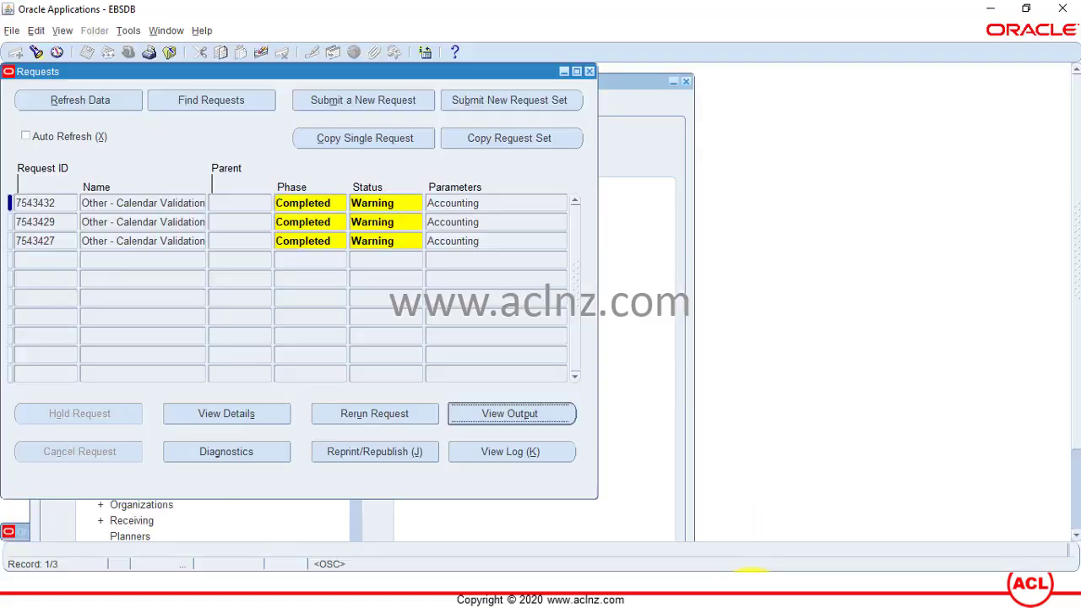
pyautogui.click(589, 71)
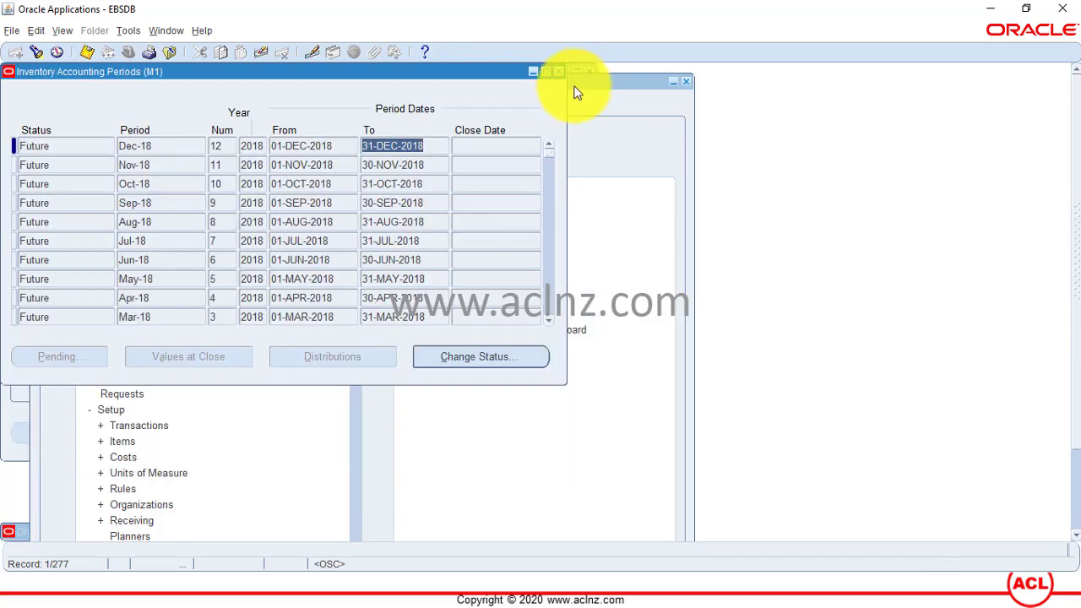
pyautogui.scroll(-2, 448, 260)
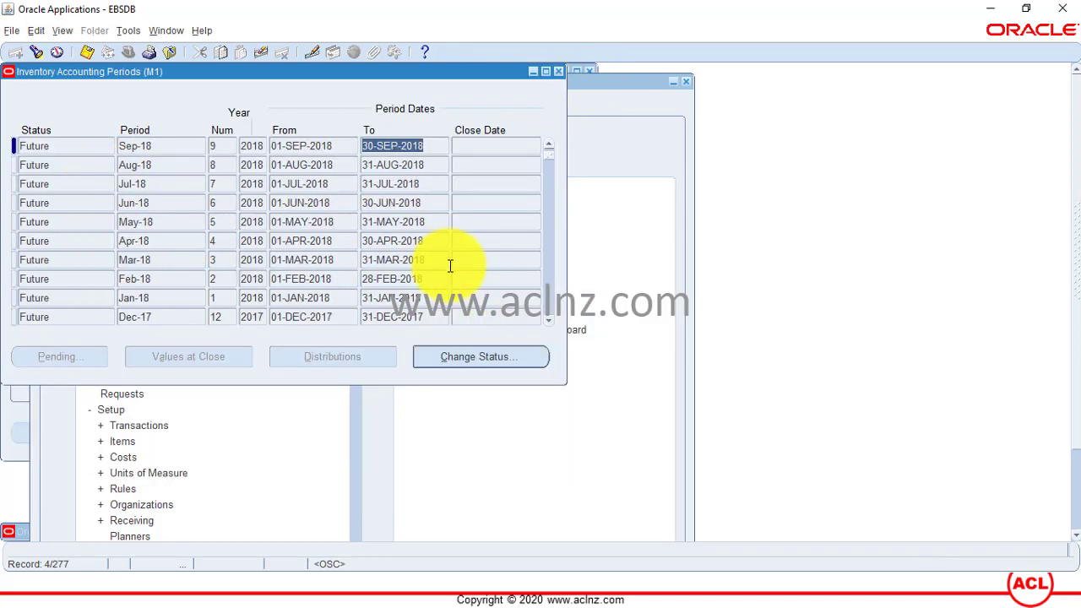
# - Compare the validation report's missing period numbers with the period numbers in the Inventory Accounting Periods list, back to Dec-16
pyautogui.click(713, 585)
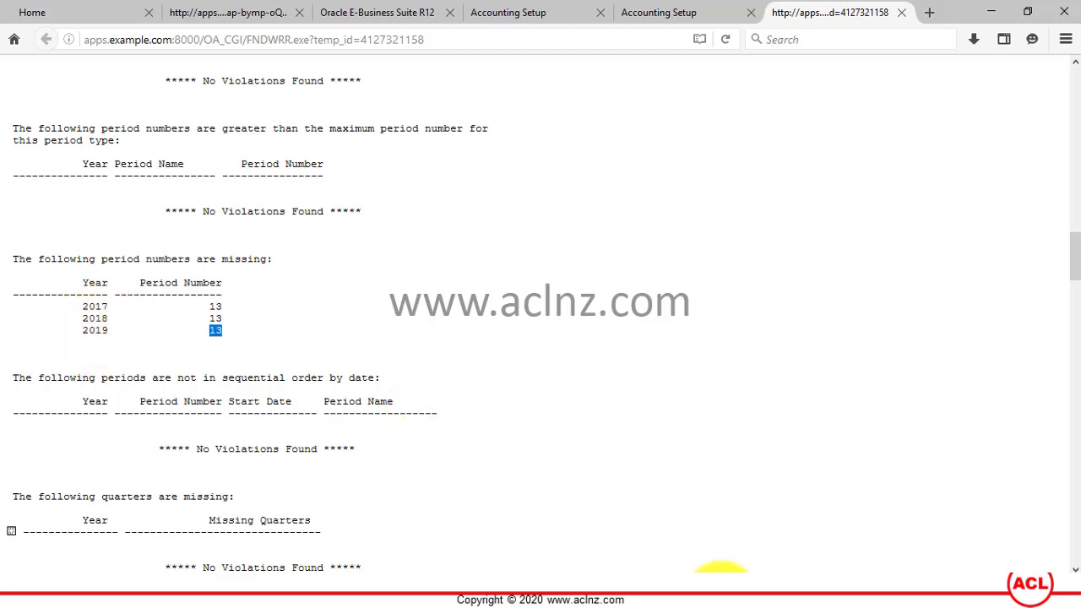
pyautogui.click(722, 567)
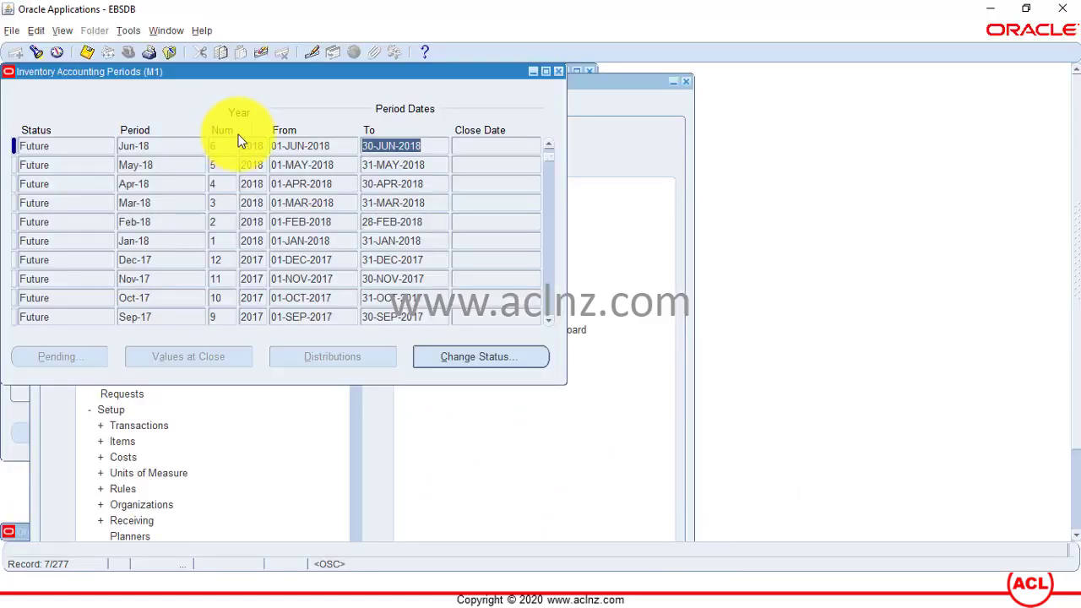
pyautogui.scroll(3, 267, 191)
pyautogui.scroll(-3, 266, 207)
pyautogui.scroll(-3, 266, 223)
pyautogui.scroll(-6, 267, 229)
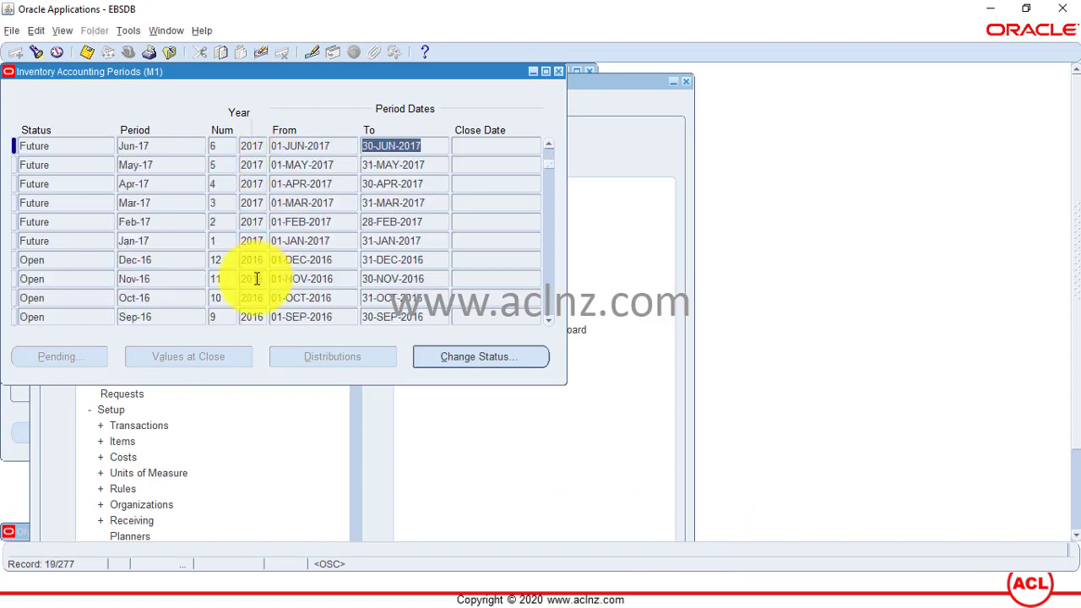
pyautogui.click(225, 260)
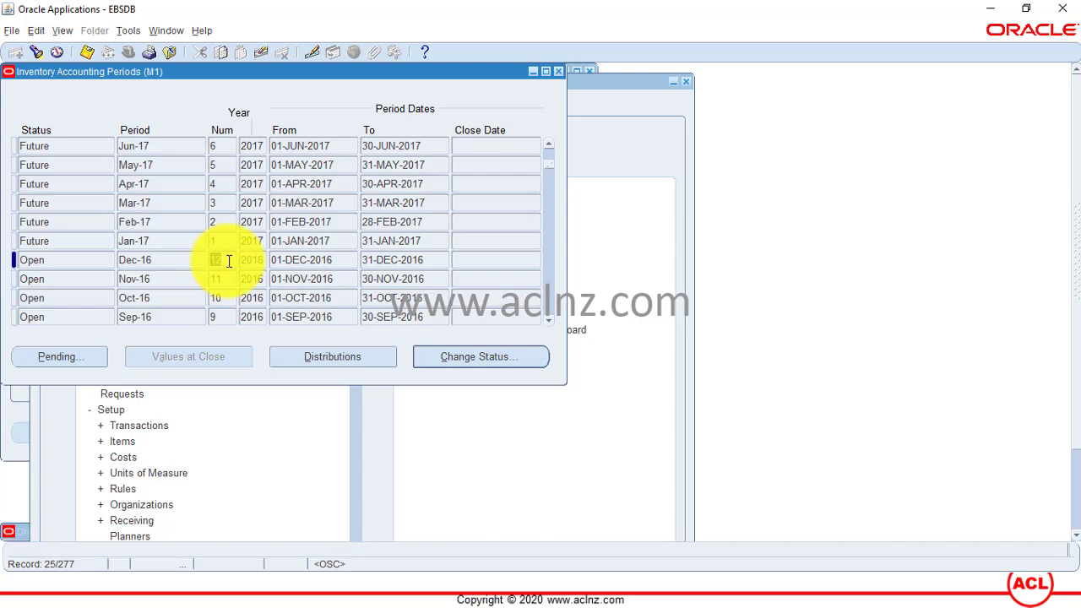
# - Review the period numbers in the Inventory Accounting Periods list from Dec-16 back to mid-2015
pyautogui.click(82, 260)
pyautogui.scroll(-3, 85, 261)
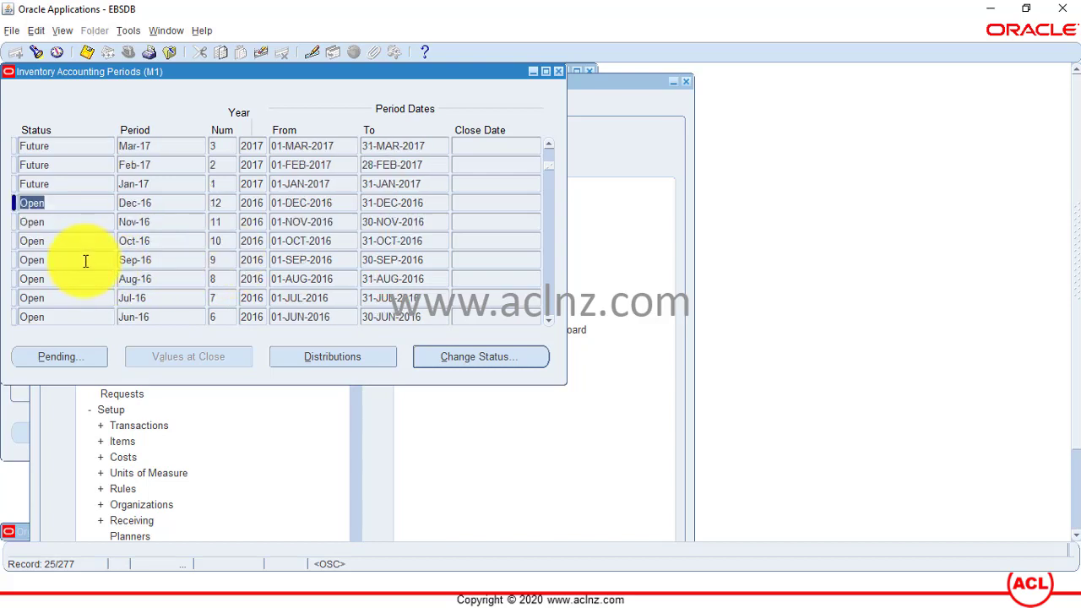
pyautogui.scroll(-3, 85, 262)
pyautogui.scroll(-3, 86, 262)
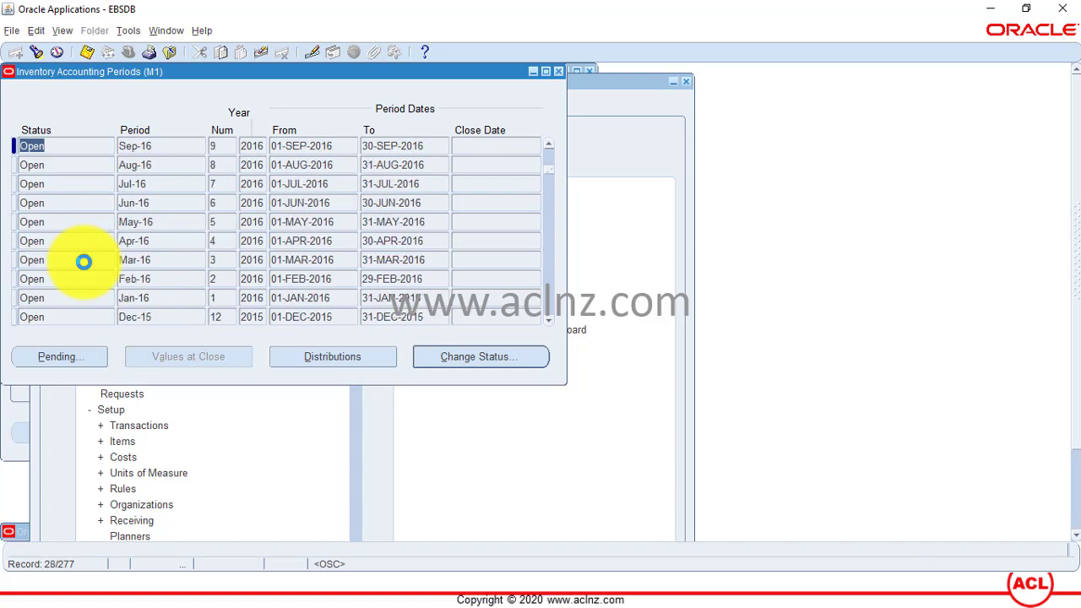
pyautogui.scroll(-3, 85, 265)
pyautogui.scroll(-3, 85, 269)
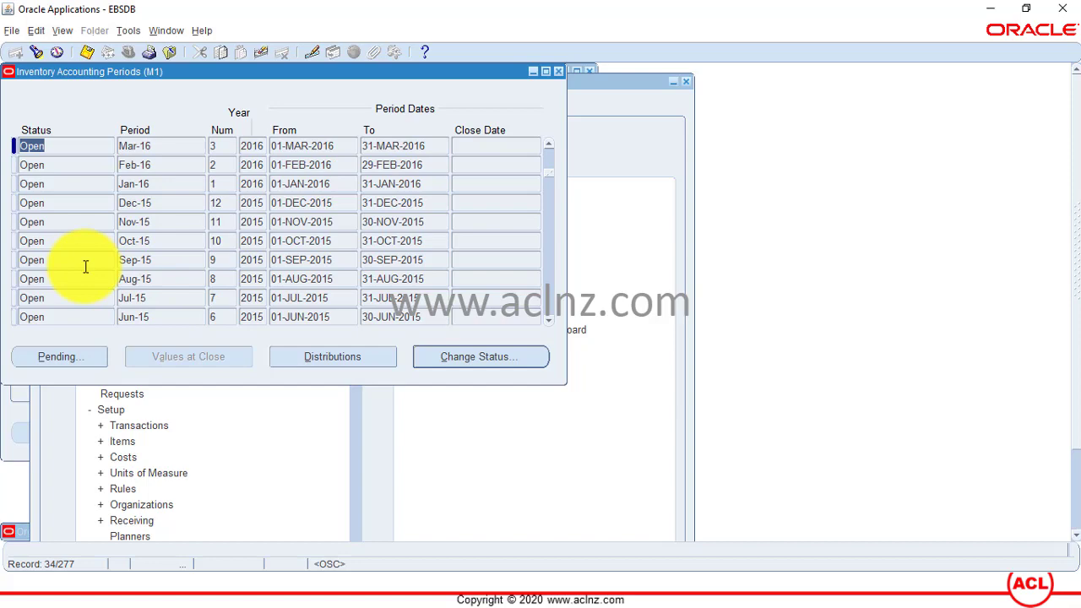
pyautogui.scroll(3, 85, 266)
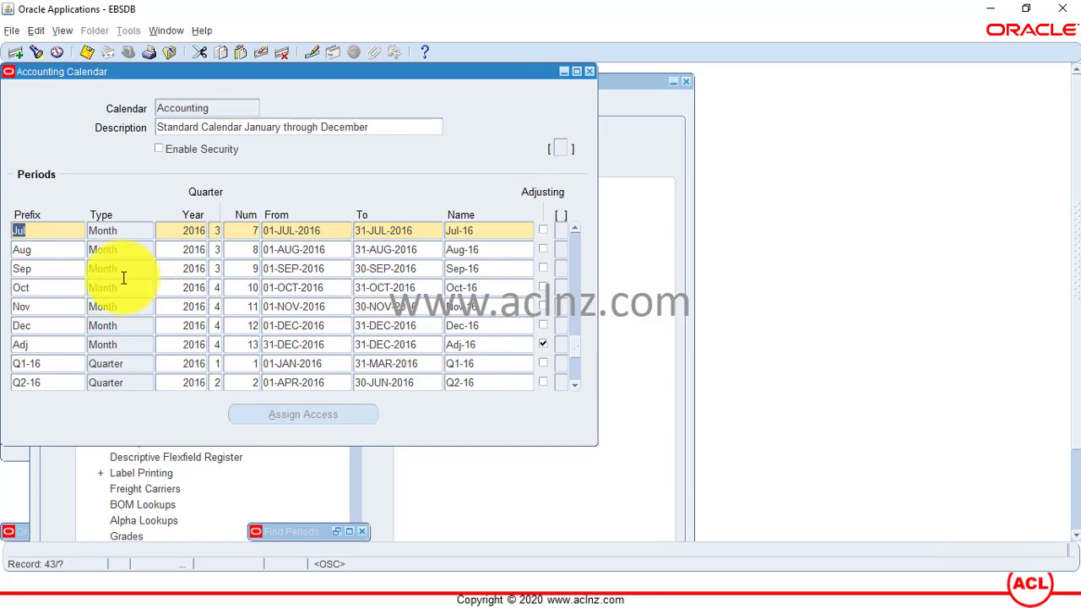
# - Examine the Adj-16 period's number and dates in the Accounting calendar and compare them with the validation report's missing period numbers
pyautogui.click(46, 344)
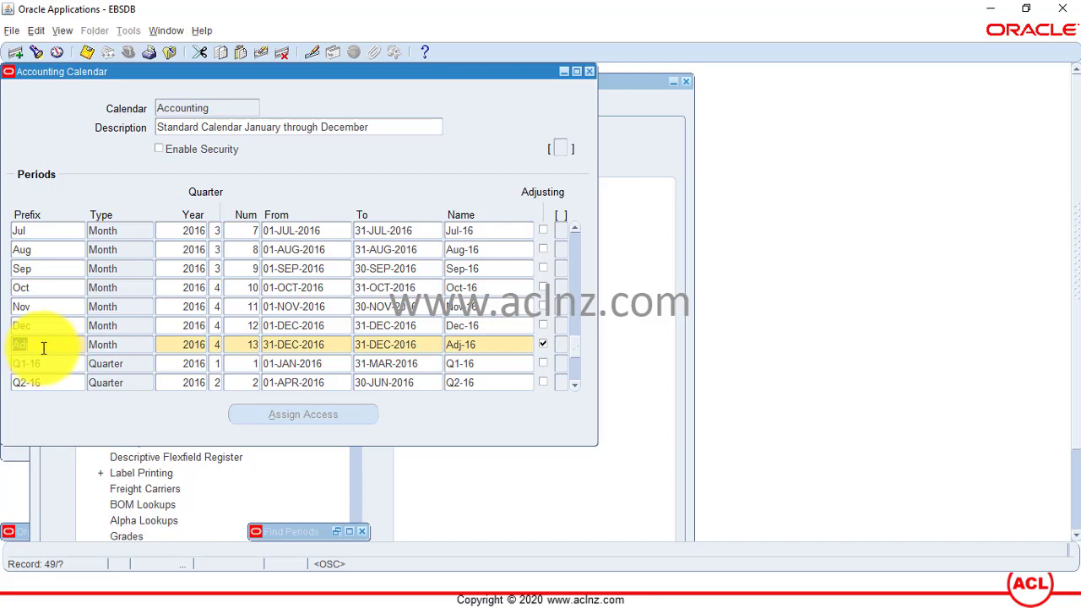
pyautogui.click(249, 348)
pyautogui.click(311, 346)
pyautogui.doubleClick(369, 344)
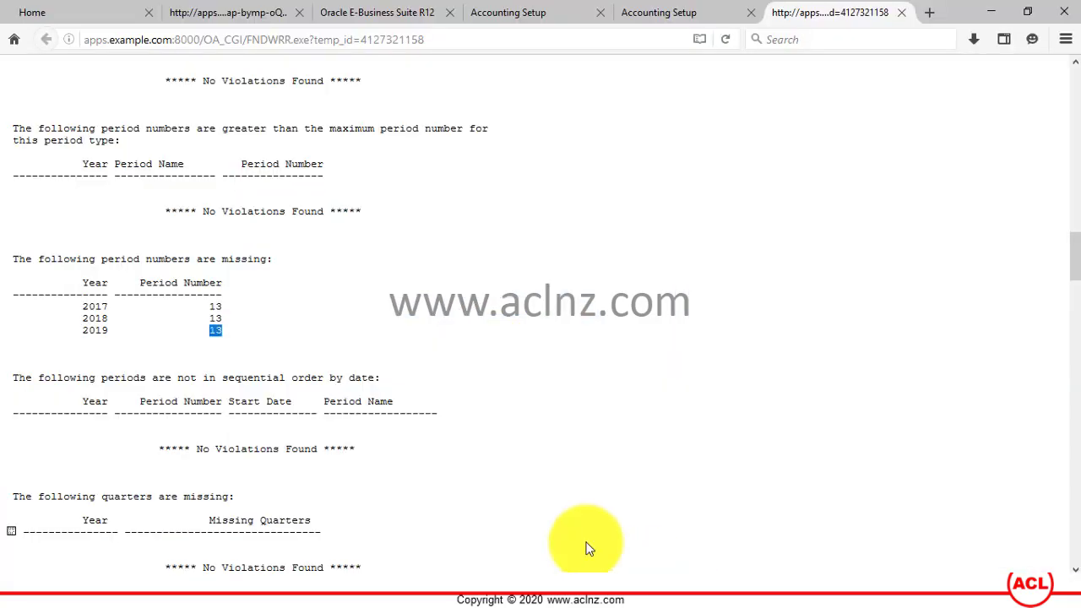
pyautogui.click(647, 576)
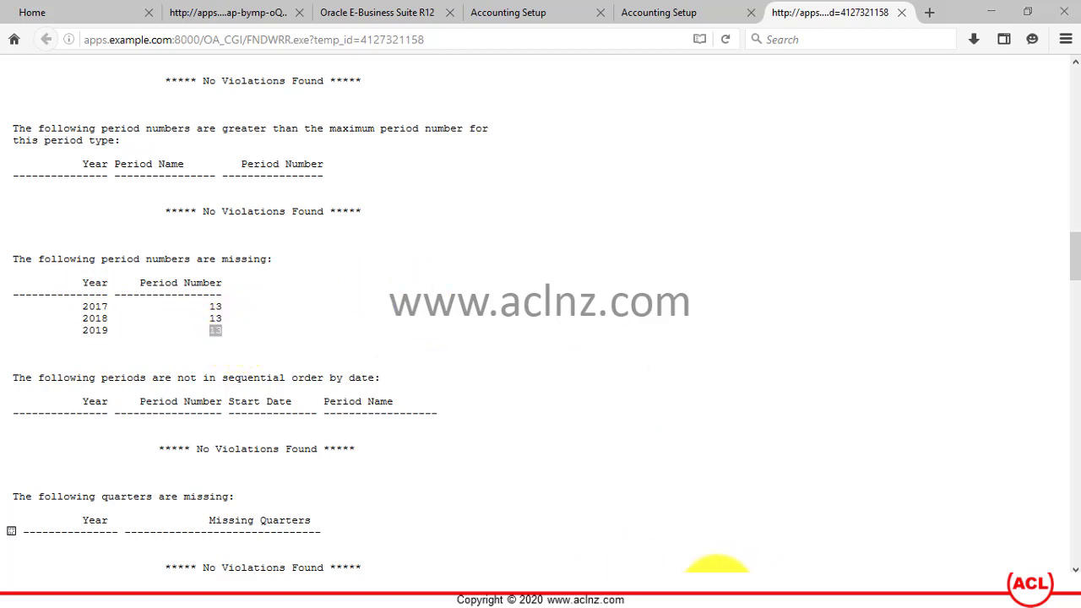
pyautogui.click(716, 565)
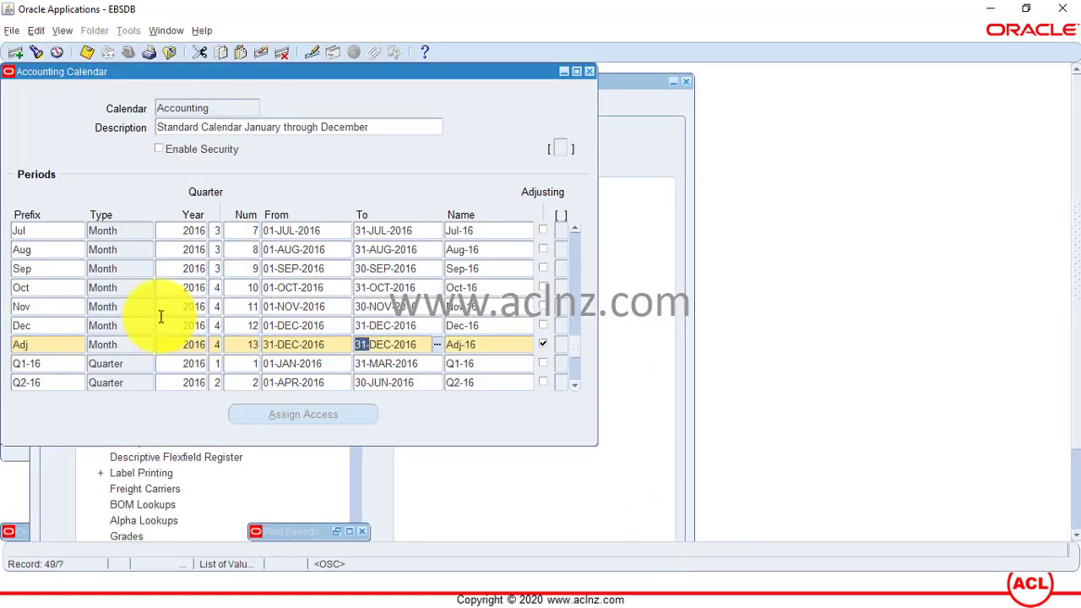
# - Insert a new period row below Adj-16 in the Accounting calendar with prefix Adj and type Month
pyautogui.click(16, 54)
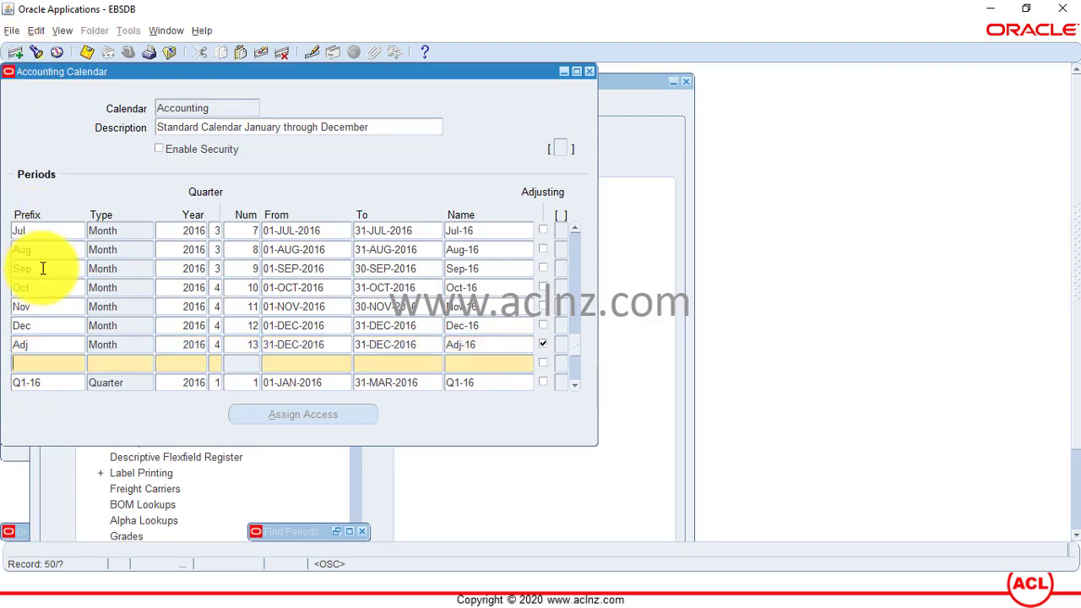
pyautogui.write('Adj')
pyautogui.press('Tab')
pyautogui.write('Month')
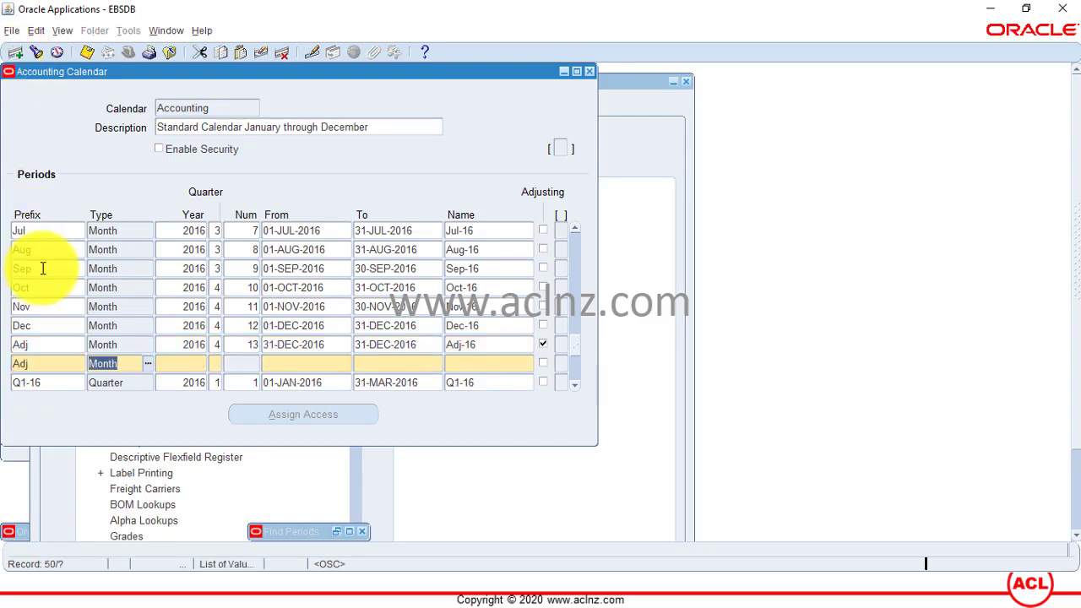
pyautogui.press('Tab')
pyautogui.press('Down')
pyautogui.press('Return')
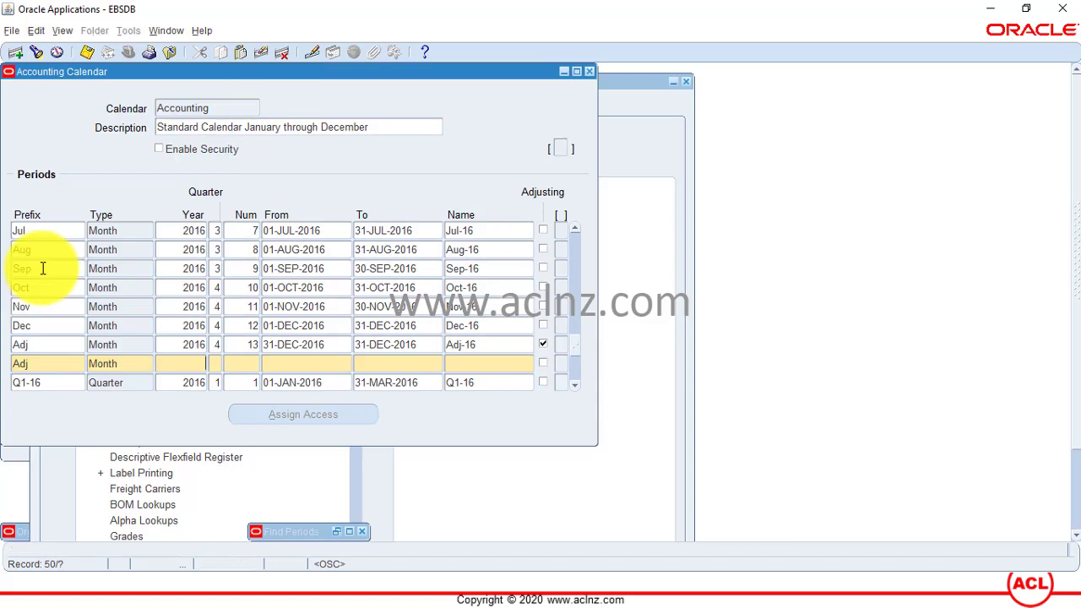
# - Set the new adjustment period to year 2017, quarter 4 and period number 13
pyautogui.press('Tab')
pyautogui.write('2017')
pyautogui.press('Tab')
pyautogui.press('Tab')
pyautogui.press('Tab')
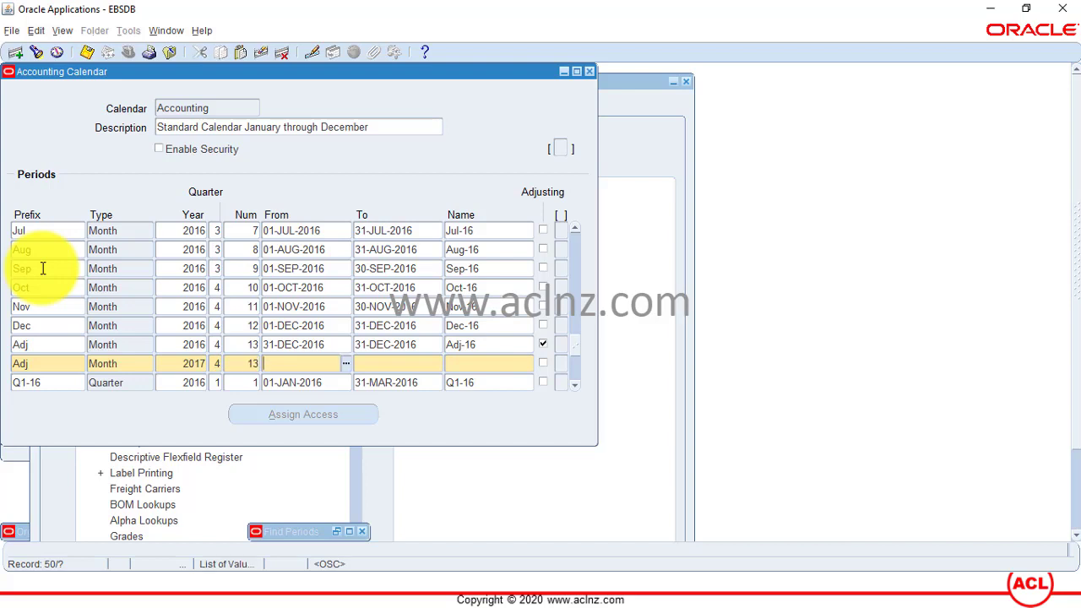
# - Set both the From and To dates of the 2017 adjustment period to 31-DEC-2017
pyautogui.hotkey('shift', 'F5')
pyautogui.press('End')
pyautogui.press('BackSpace')
pyautogui.press('Tab')
pyautogui.hotkey('shift', 'F5')
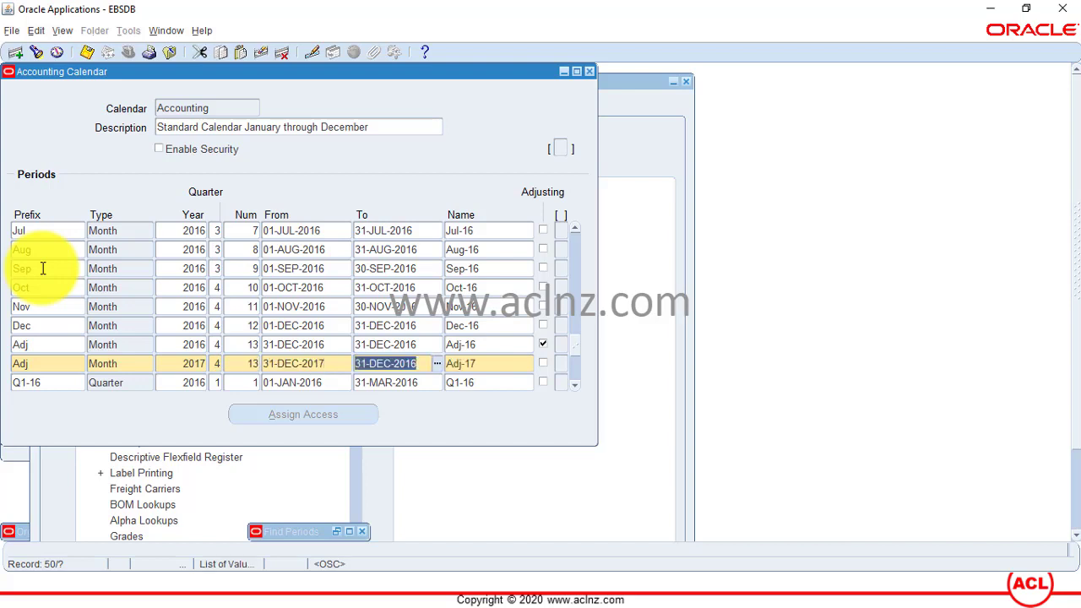
pyautogui.press('End')
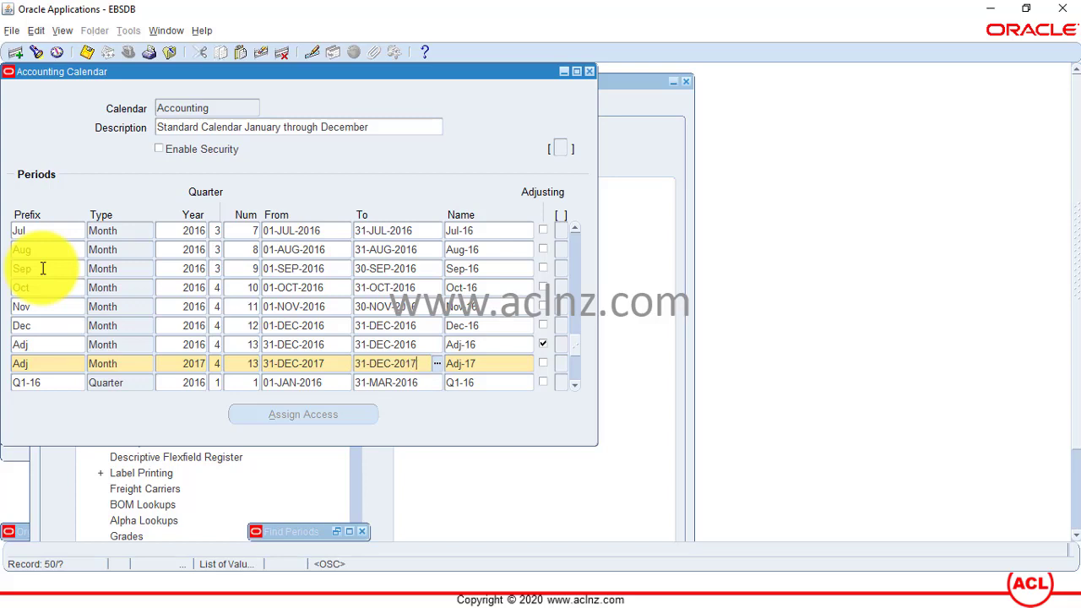
# - Insert another period row below Adj-17 with prefix Adj and type Month
pyautogui.click(14, 54)
pyautogui.hotkey('shift', 'F5')
pyautogui.press('Tab')
pyautogui.hotkey('shift', 'F5')
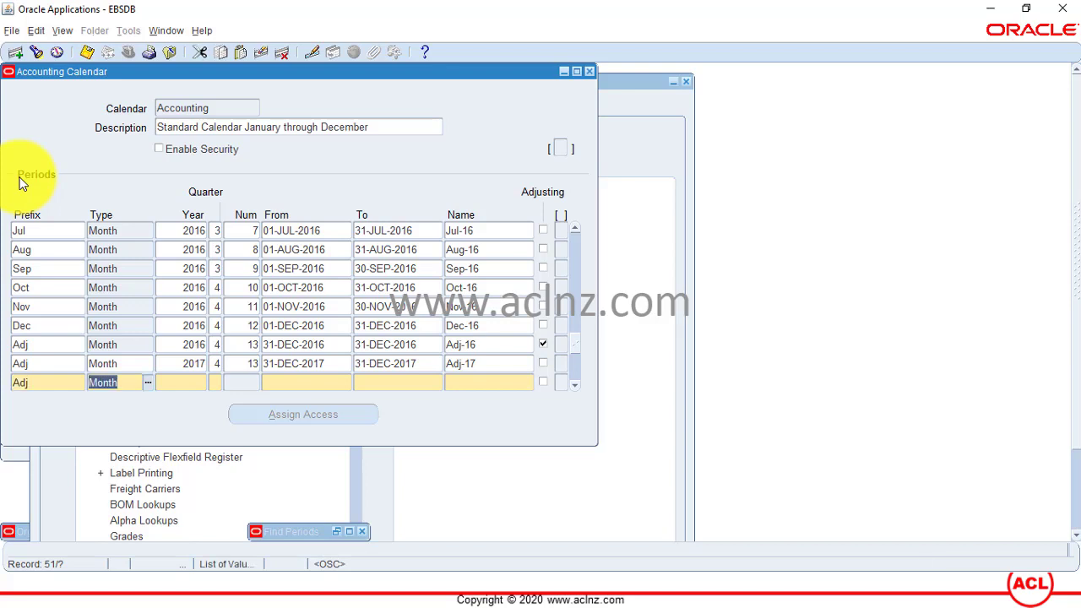
pyautogui.hotkey('ctrl', 'l')
pyautogui.press('Down')
pyautogui.press('Return')
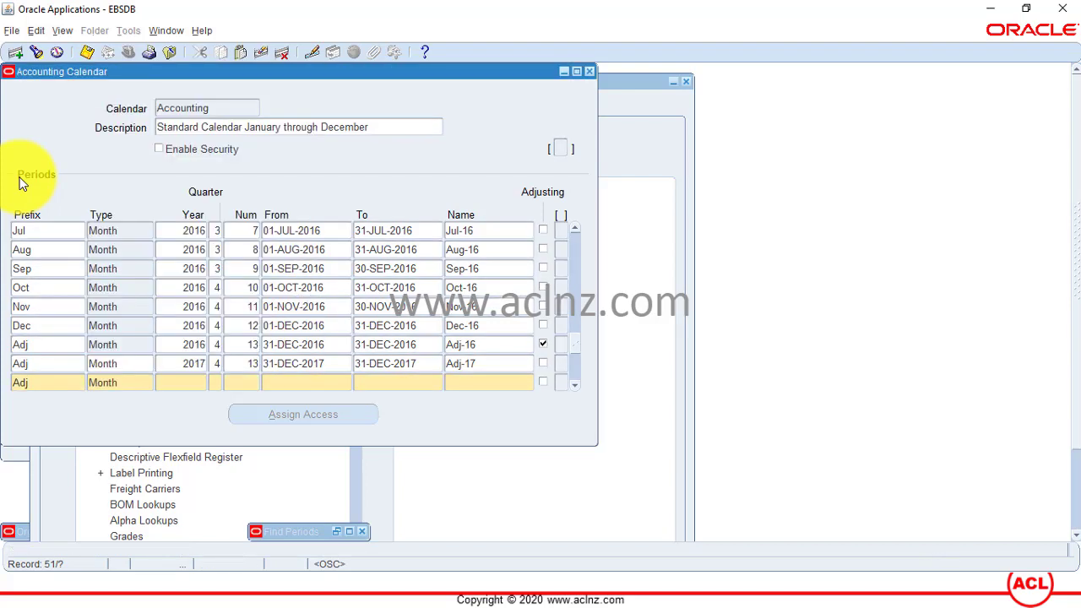
# - Set the row below Adj-17 to year 2018, quarter 4 and period number 13
pyautogui.hotkey('shift', 'F5')
pyautogui.press('End')
pyautogui.press('BackSpace')
pyautogui.write('8')
pyautogui.hotkey('shift', 'F5')
pyautogui.press('Tab')
pyautogui.hotkey('shift', 'F5')
pyautogui.press('Tab')
# - Set both the From and To dates of the 2018 adjustment period to 31-DEC-2018
pyautogui.hotkey('shift', 'F5')
pyautogui.press('End')
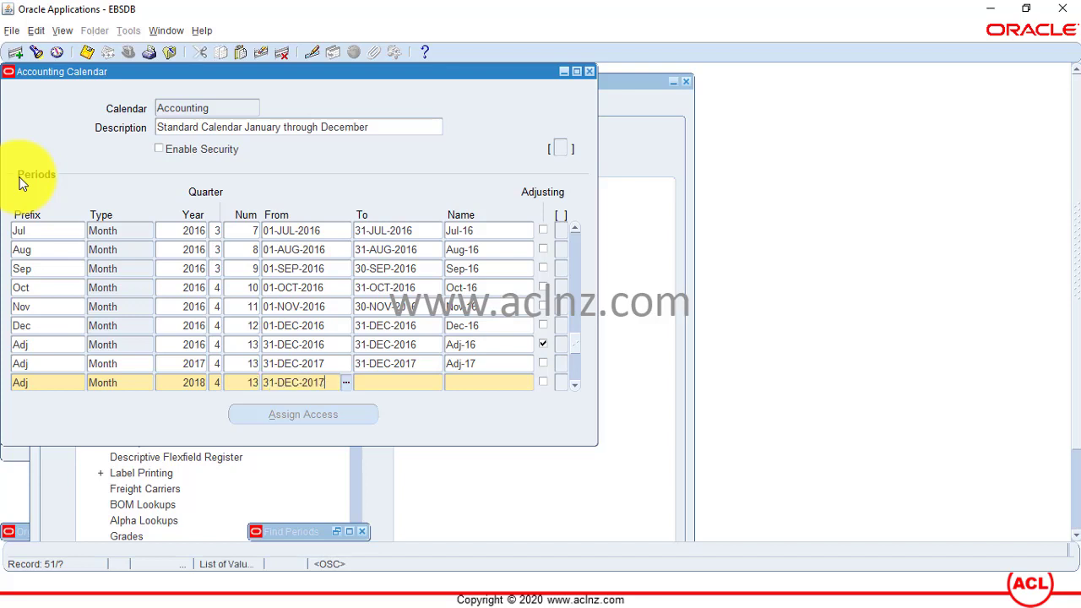
pyautogui.write('8')
pyautogui.press('Tab')
pyautogui.hotkey('shift', 'F5')
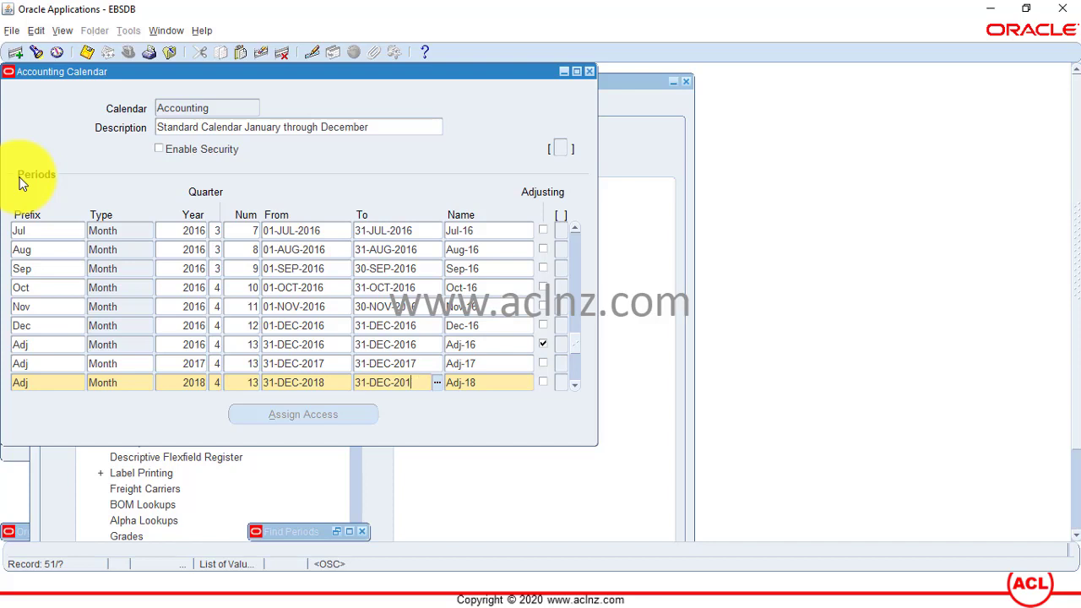
# - Insert a third period row below Adj-18 with prefix Adj and type Month
pyautogui.click(18, 56)
pyautogui.write('Adj')
pyautogui.press('Tab')
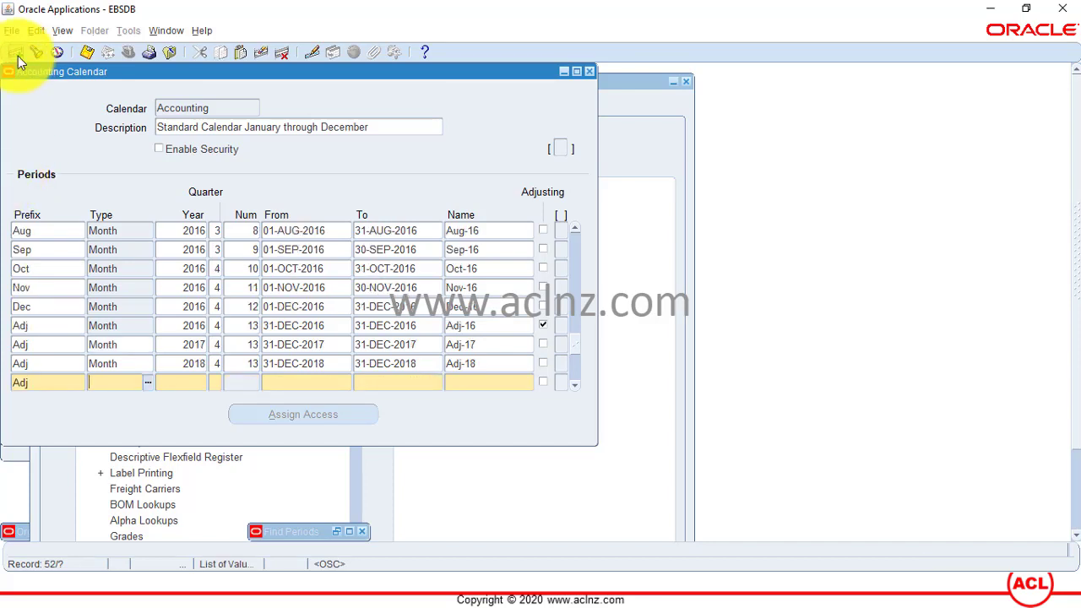
pyautogui.write('Month')
pyautogui.press('Tab')
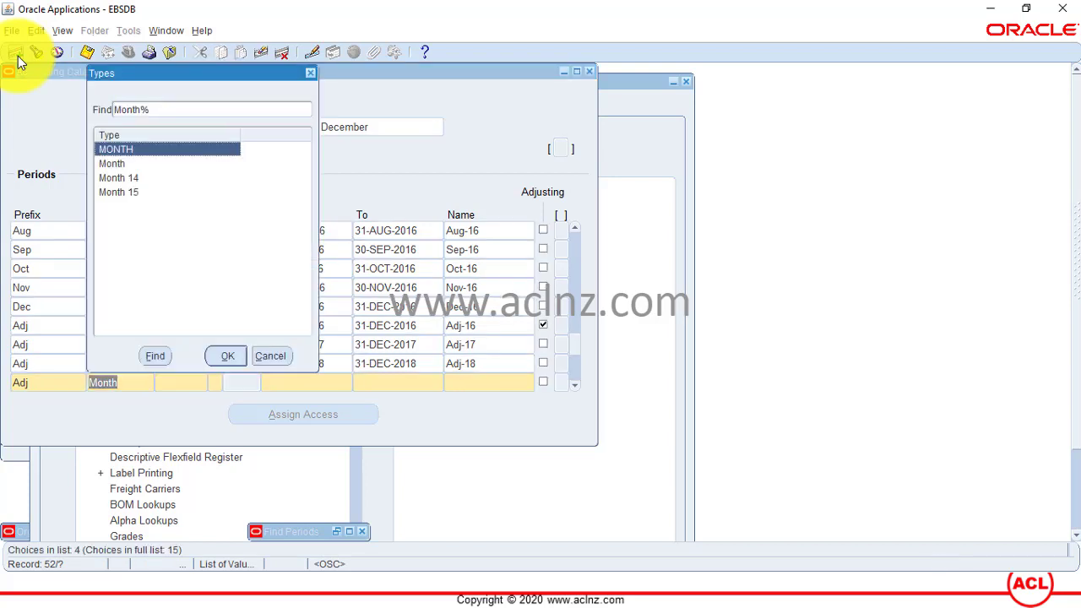
pyautogui.press('Down')
pyautogui.press('Return')
# - Set the row below Adj-18 to year 2019, quarter 4 and period number 13
pyautogui.press('Tab')
pyautogui.write('2018')
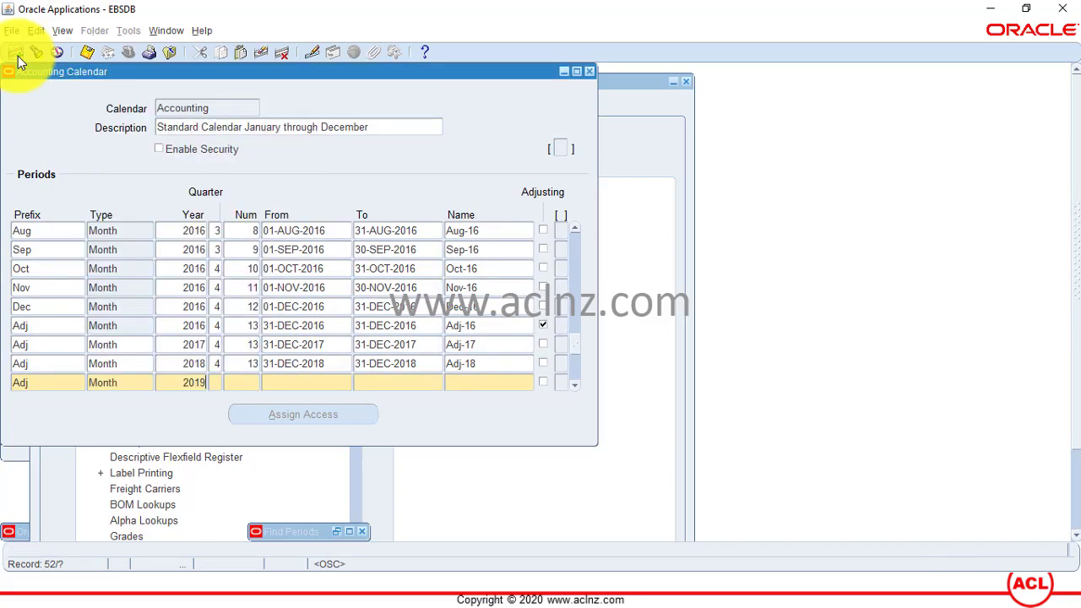
pyautogui.press('Tab')
pyautogui.press('Tab')
# - Set both the From and To dates of the 2019 adjustment period to 31-DEC-2019
pyautogui.press('End')
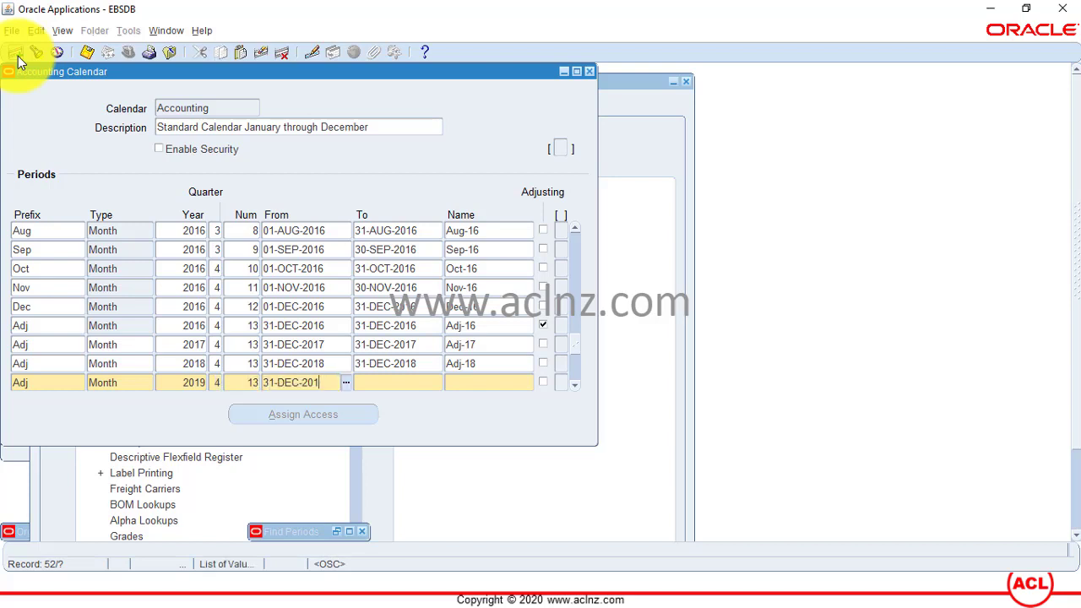
pyautogui.press('Tab')
pyautogui.hotkey('shift', 'F5')
pyautogui.press('End')
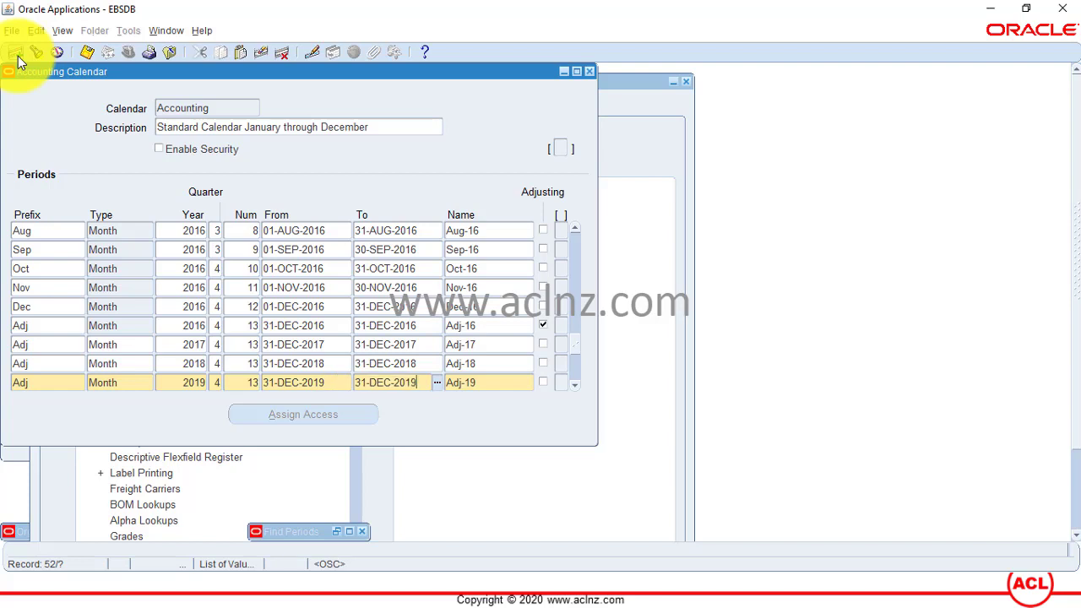
pyautogui.press('Tab')
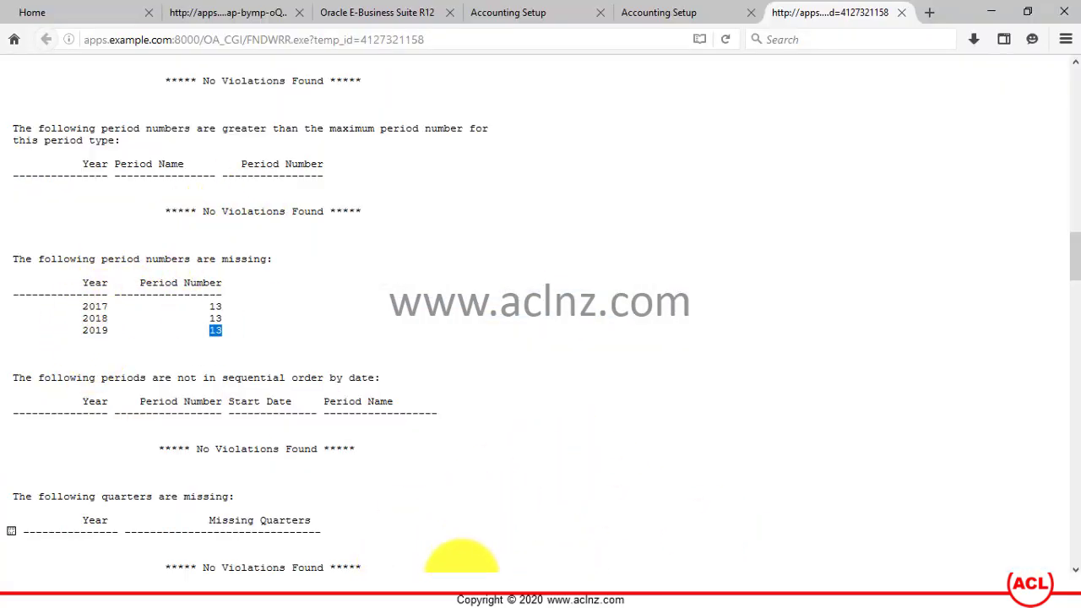
# - Recheck the missing period numbers in the validation report, return to the calendar and try to save the new periods
pyautogui.moveTo(697, 567)
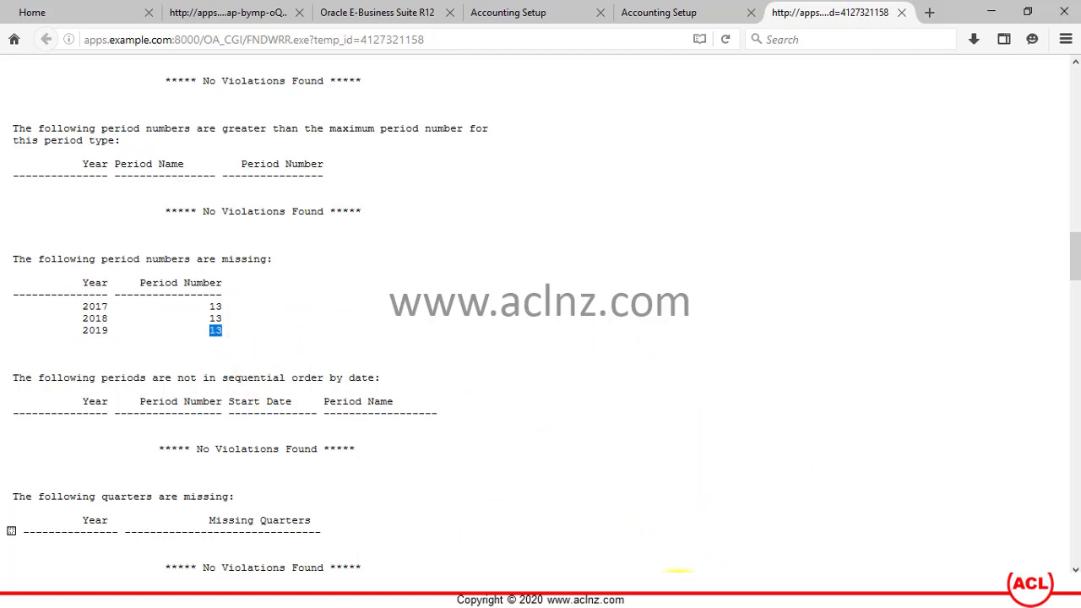
pyautogui.click(719, 571)
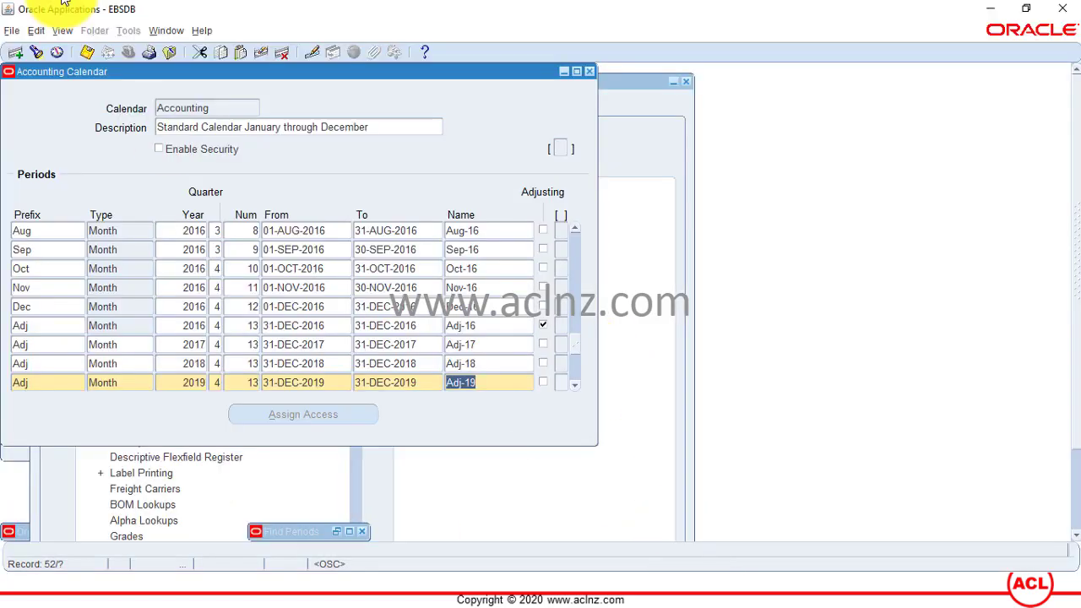
pyautogui.click(88, 54)
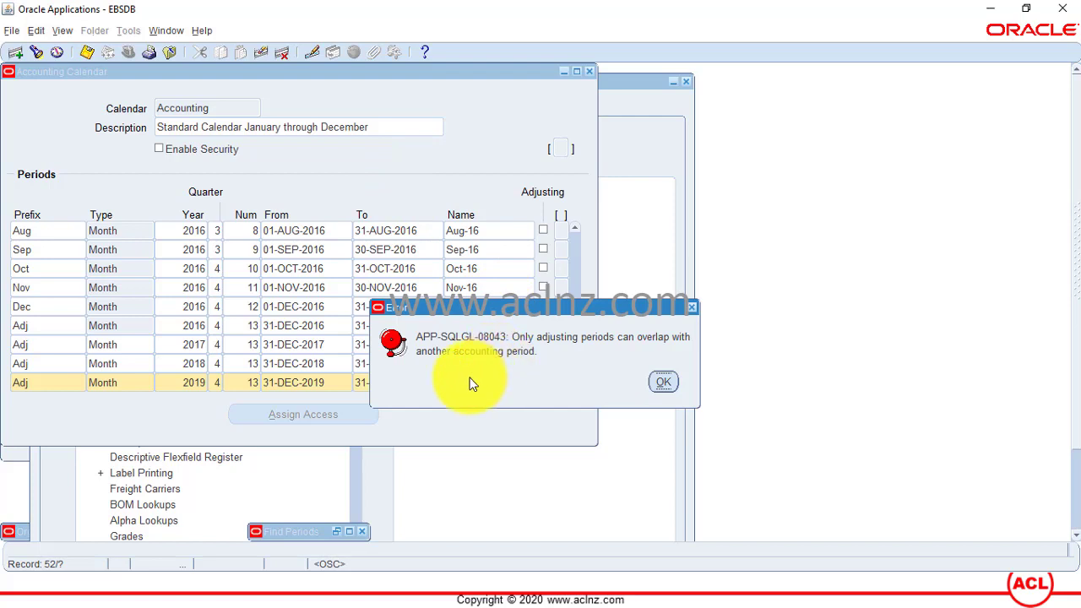
pyautogui.click(656, 379)
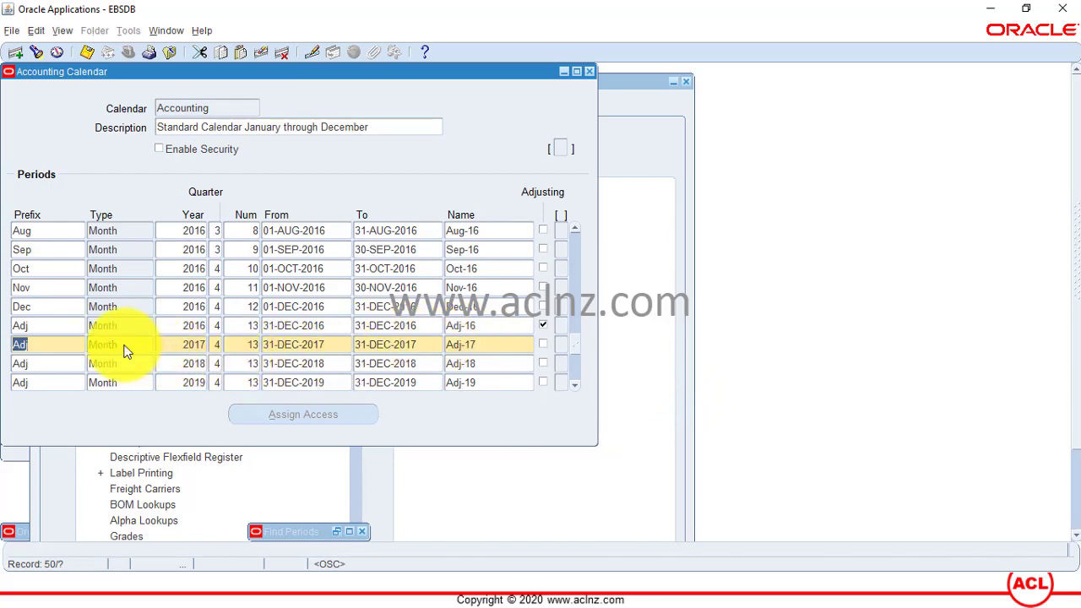
# - Mark Adj-17, Adj-18 and Adj-19 as adjusting periods and save the calendar
pyautogui.click(541, 343)
pyautogui.click(544, 363)
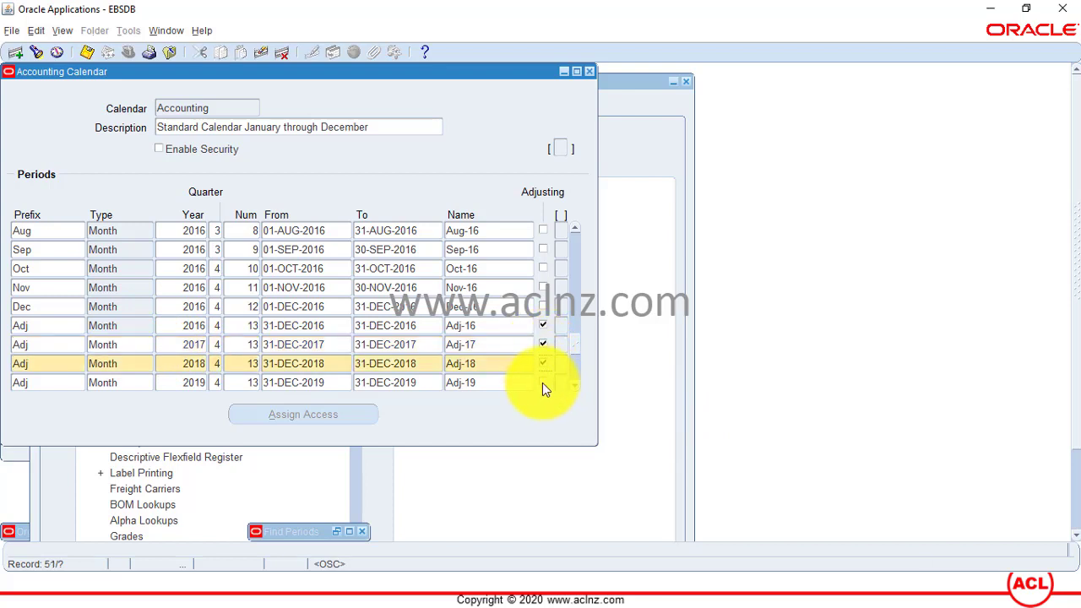
pyautogui.click(543, 382)
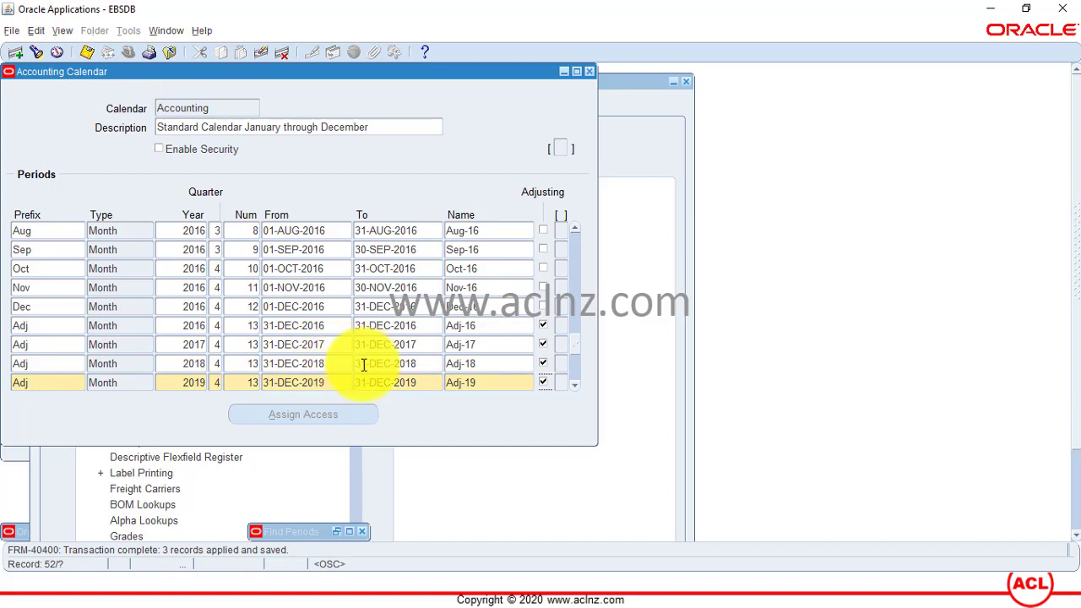
# - Close the Accounting calendar and submit the validation for the current calendar only
pyautogui.click(590, 72)
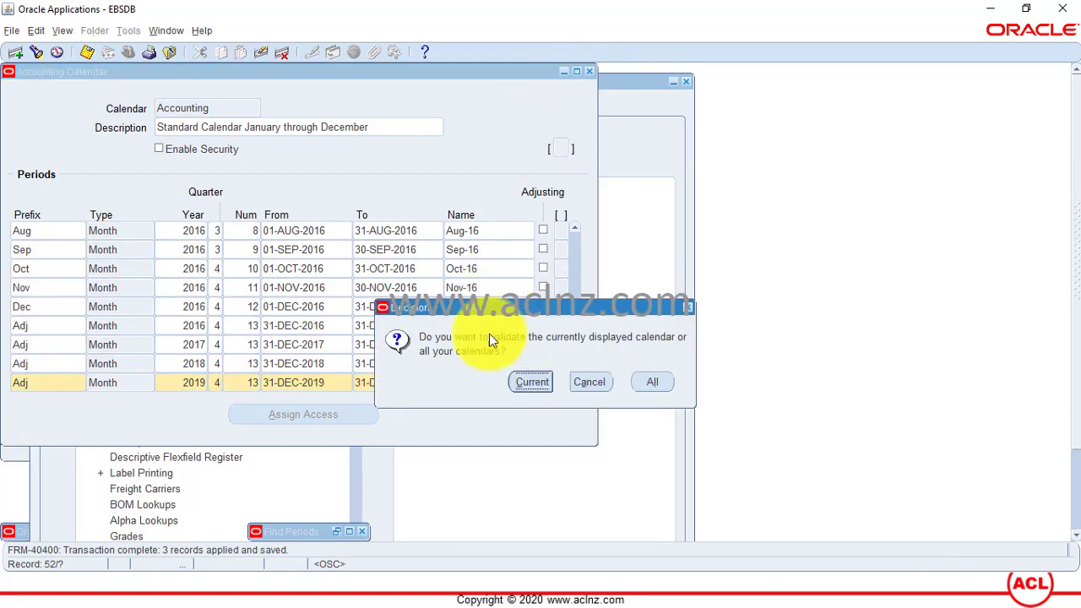
pyautogui.click(532, 383)
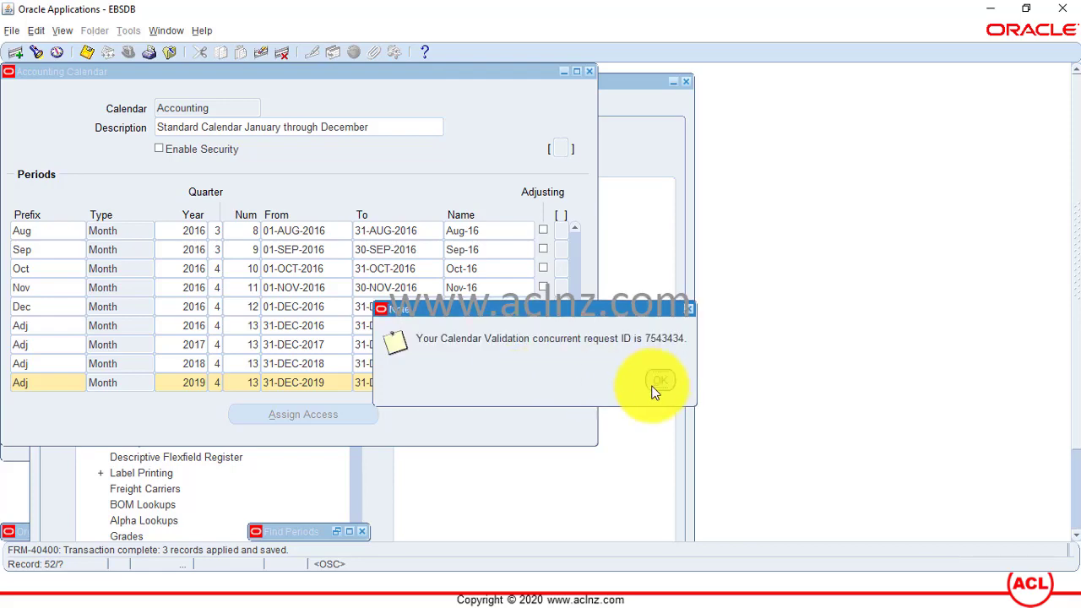
pyautogui.click(655, 383)
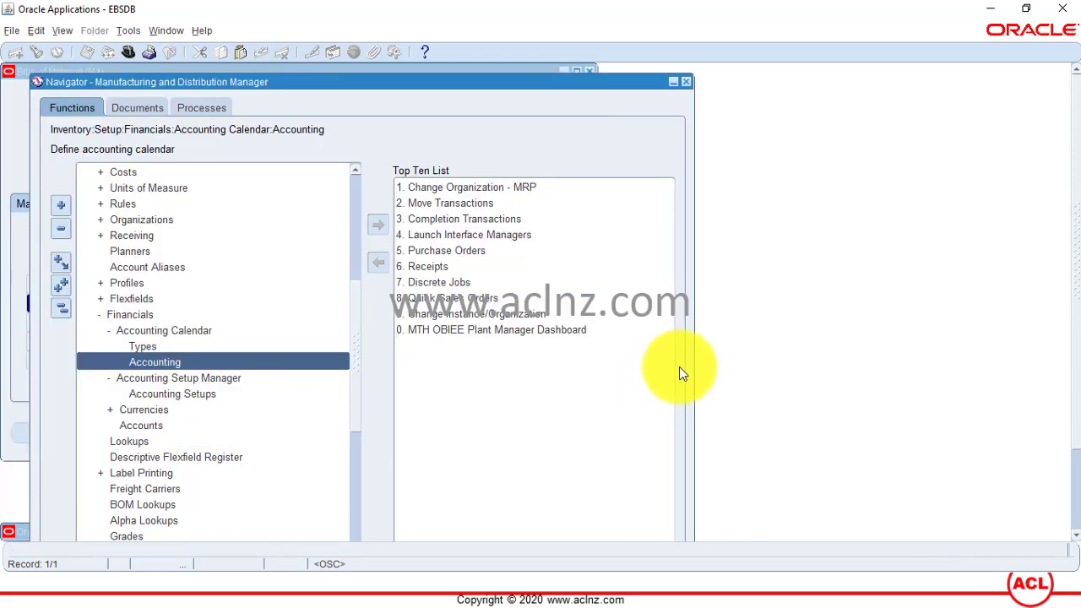
# - Find all submitted requests, refresh the list and open the output of the latest Calendar Validation request
pyautogui.click(173, 33)
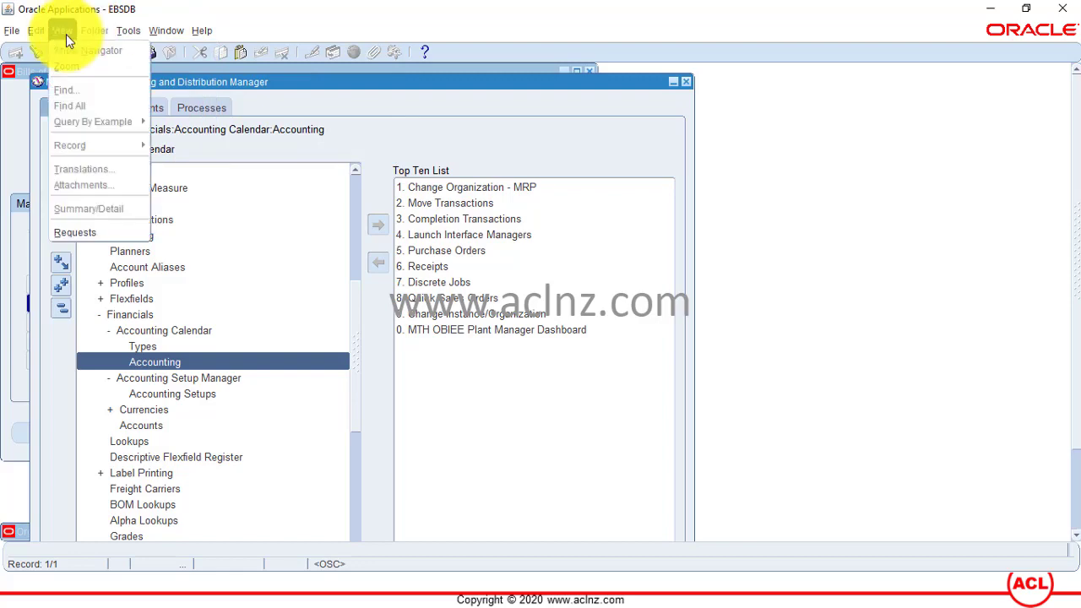
pyautogui.click(104, 229)
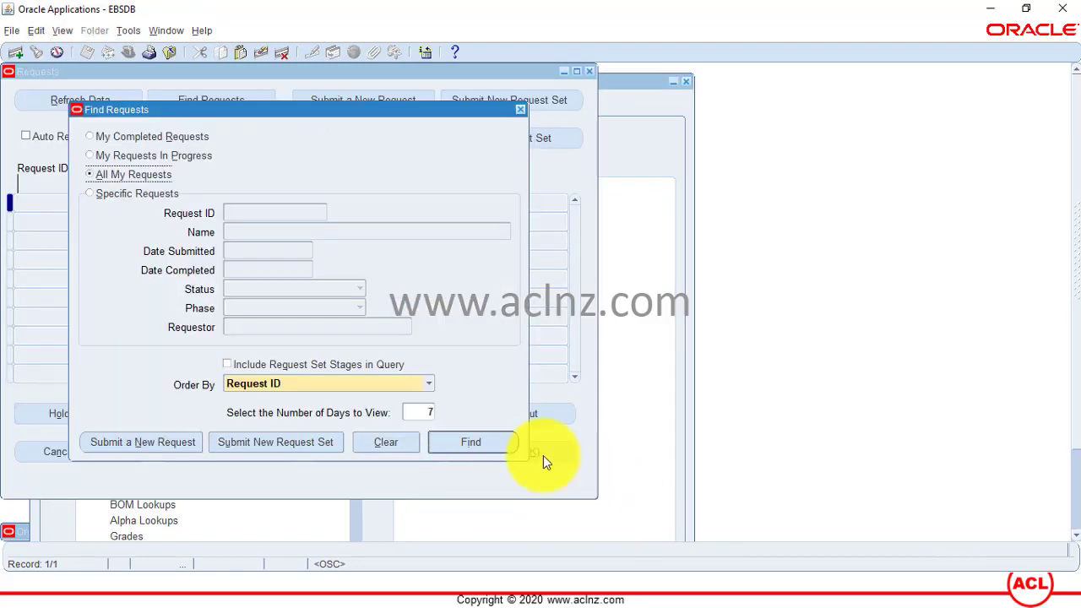
pyautogui.click(483, 441)
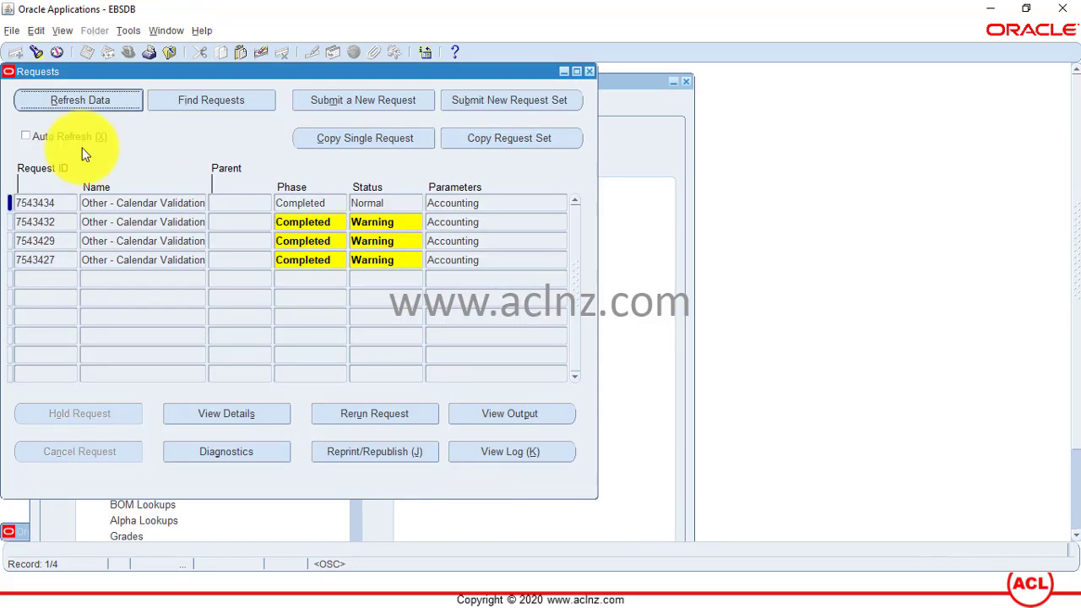
pyautogui.click(85, 104)
pyautogui.click(304, 205)
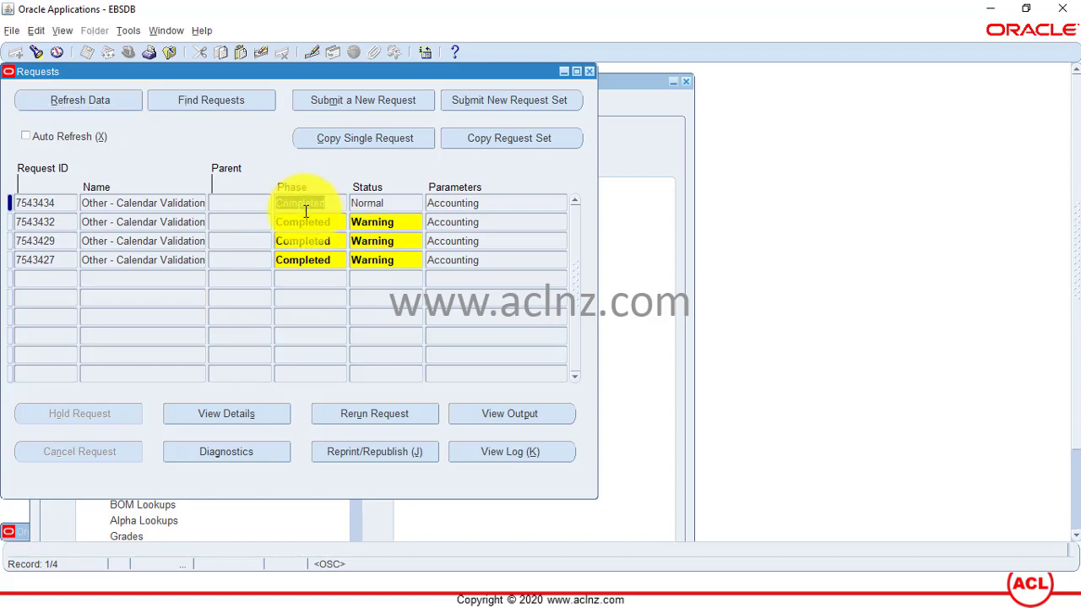
pyautogui.click(515, 415)
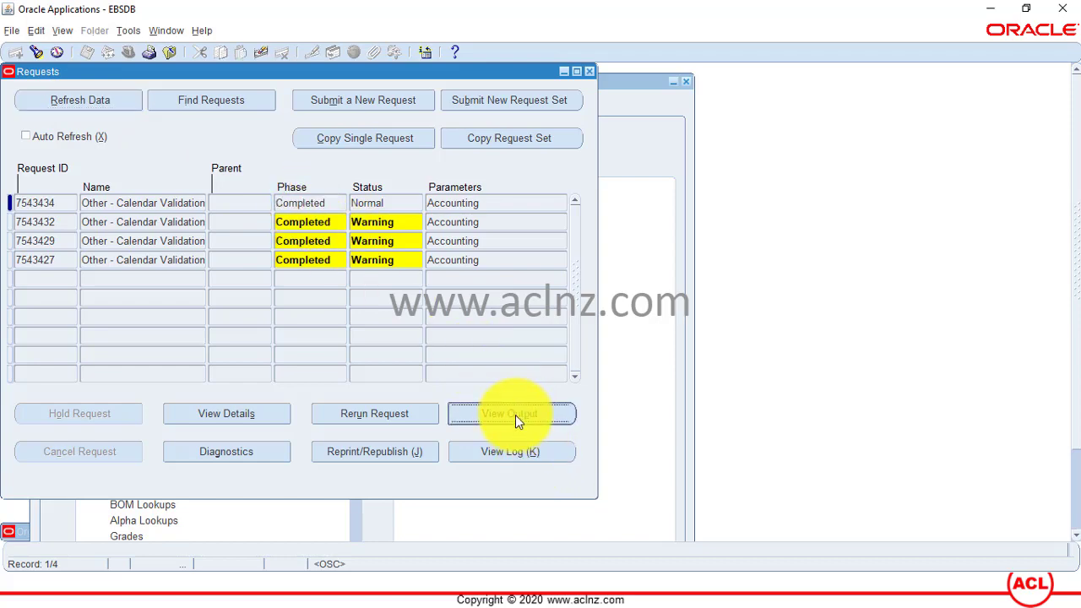
pyautogui.click(682, 565)
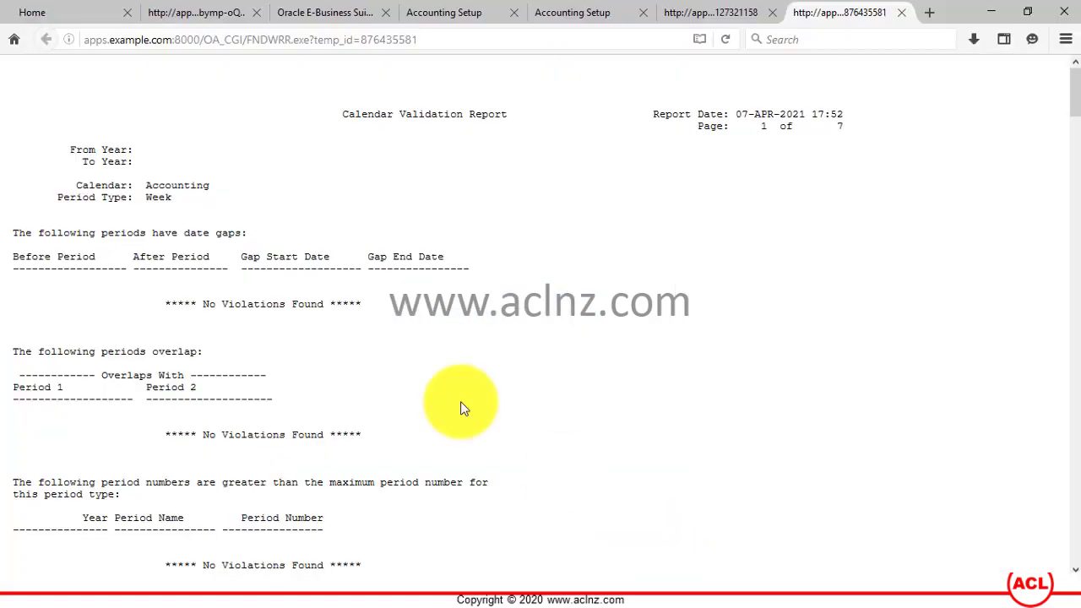
# - Compare the new Calendar Validation Report with the previous one and examine every violation section for the Week, Month, Quarter and Year period types
pyautogui.click(709, 16)
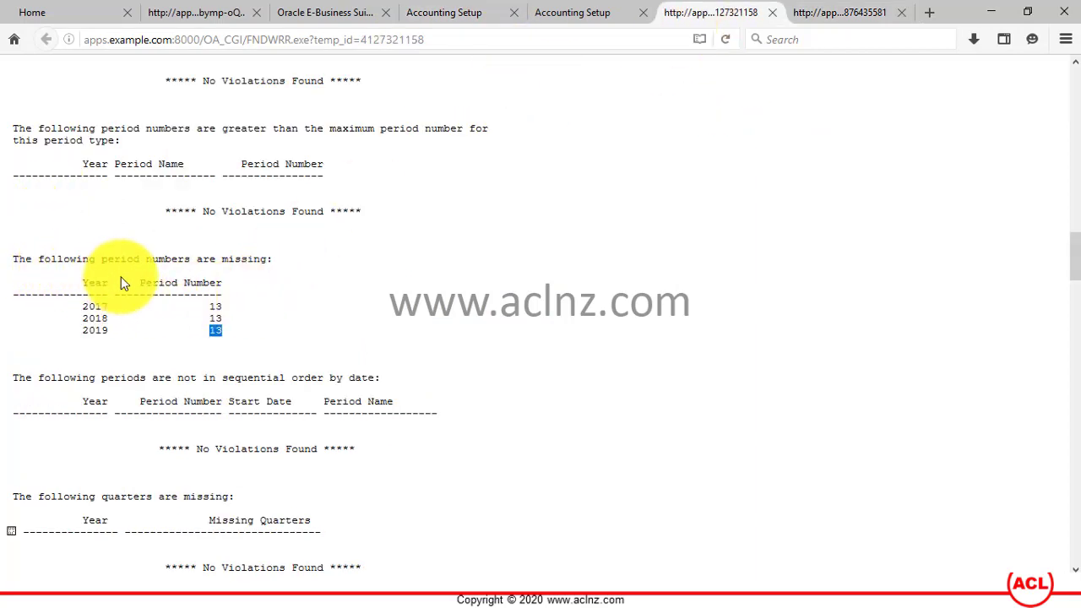
pyautogui.click(815, 11)
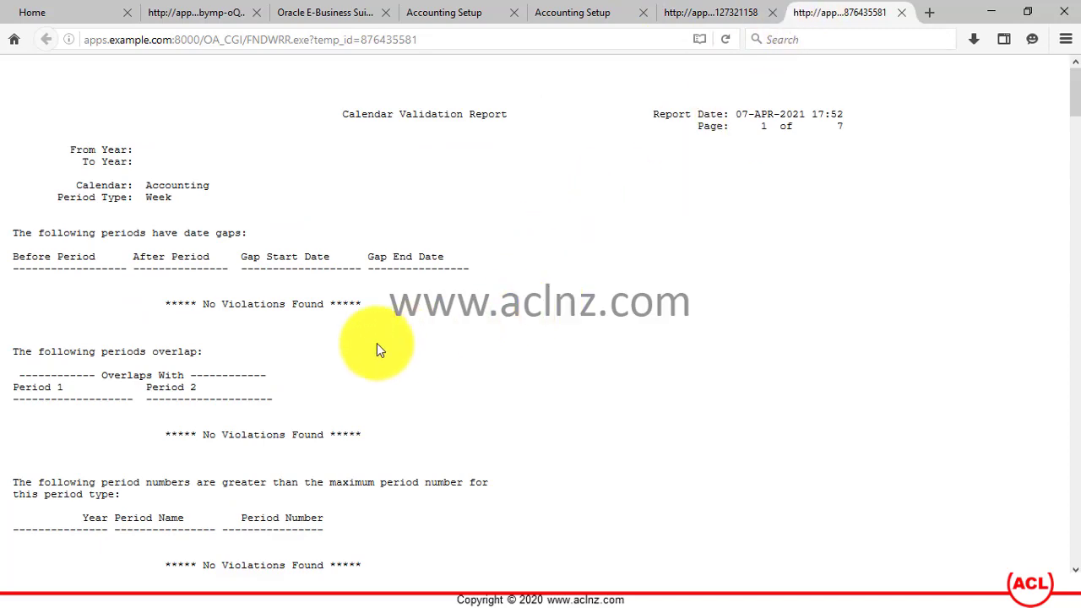
pyautogui.scroll(-4, 264, 384)
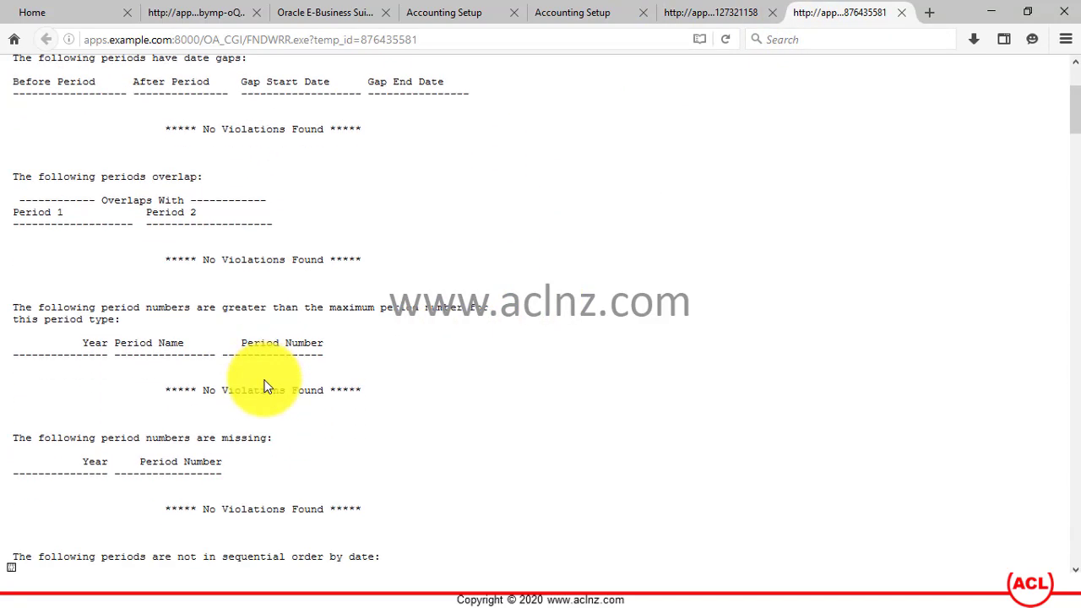
pyautogui.scroll(-2, 265, 387)
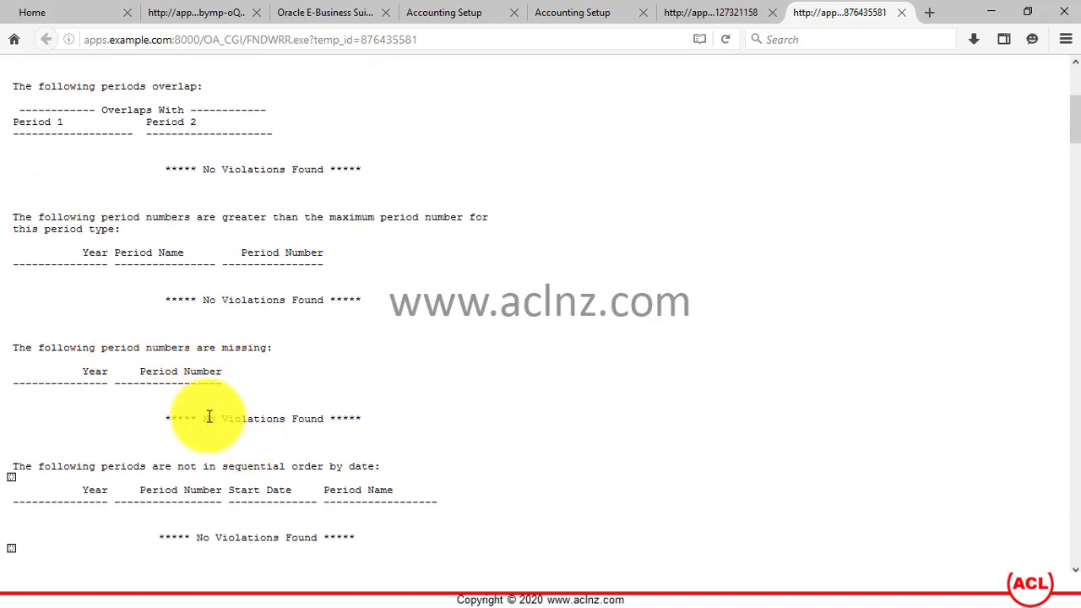
pyautogui.scroll(-4, 636, 431)
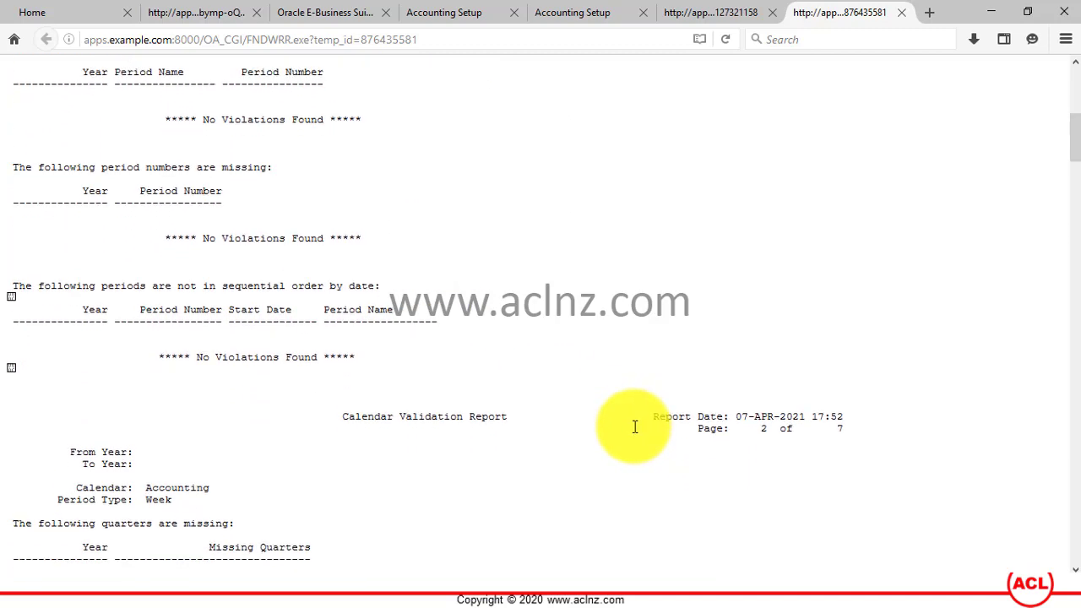
pyautogui.scroll(-7, 632, 425)
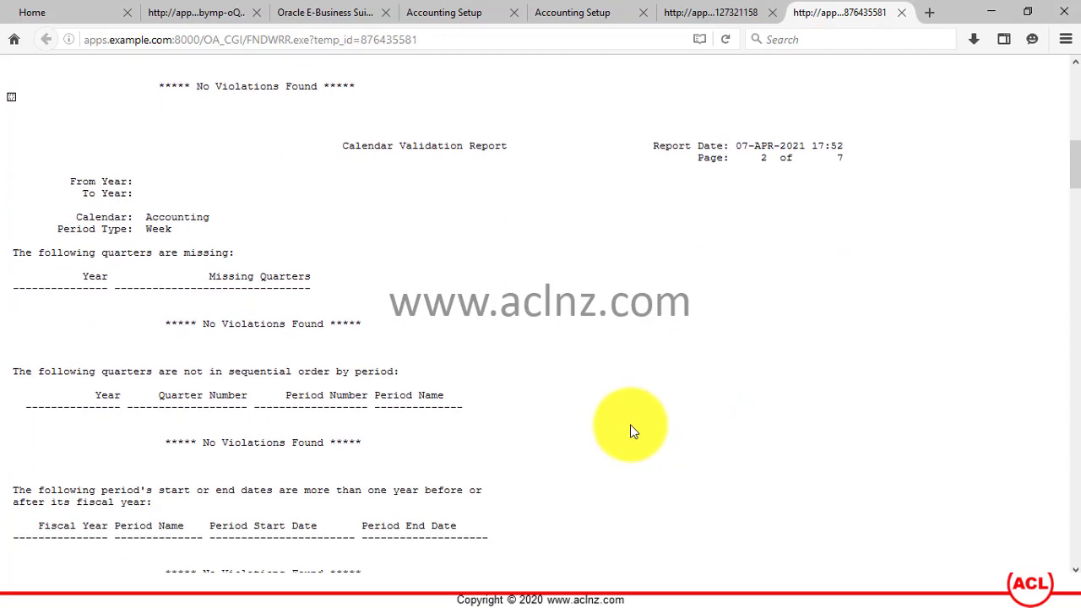
pyautogui.scroll(-10, 630, 425)
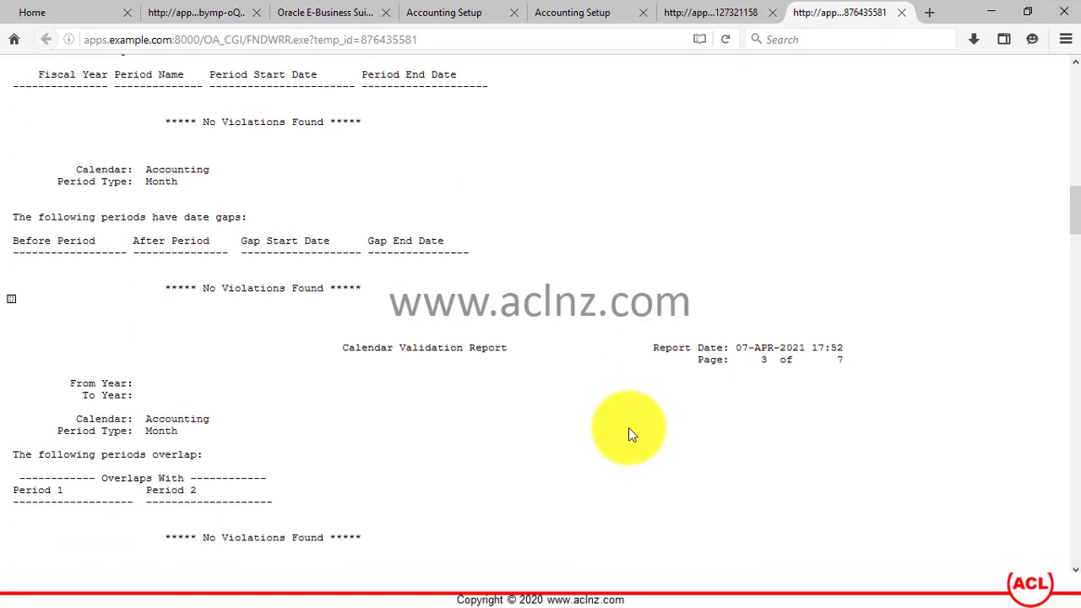
pyautogui.scroll(-12, 629, 435)
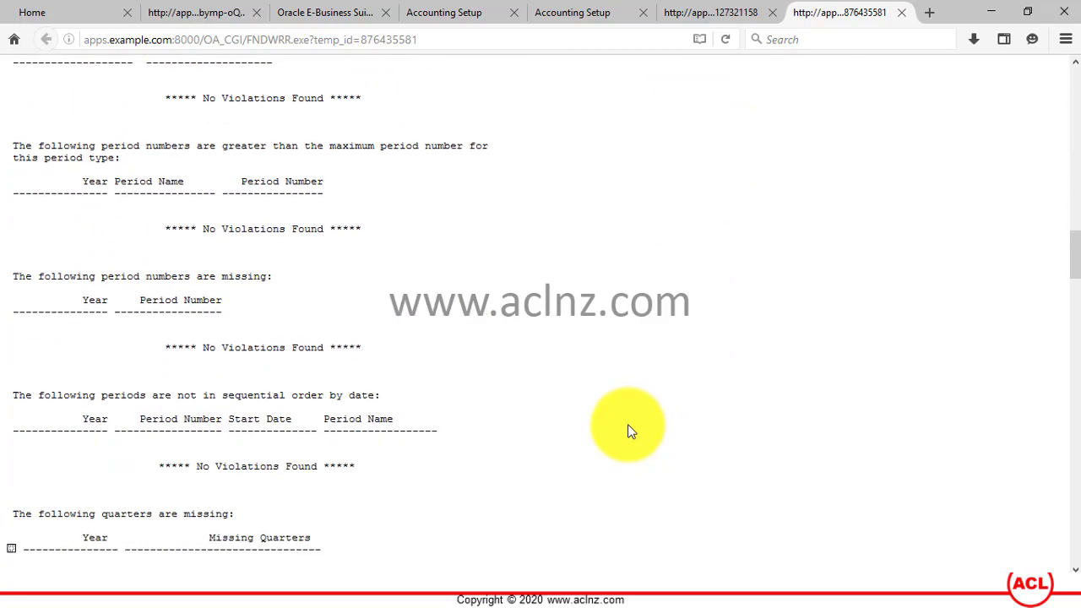
pyautogui.scroll(-7, 628, 431)
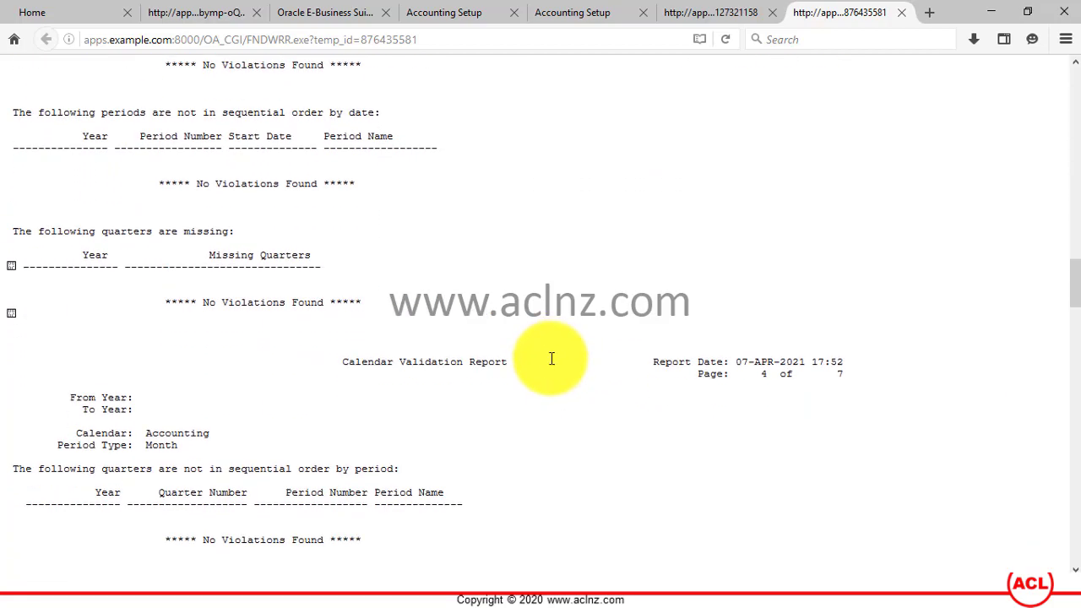
pyautogui.scroll(-10, 551, 363)
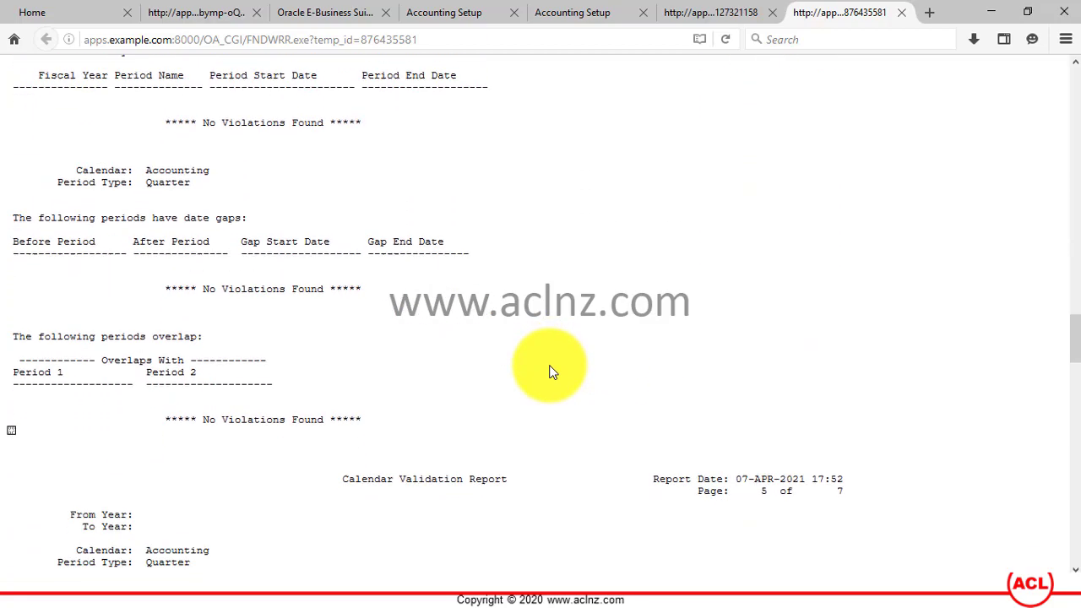
pyautogui.scroll(-15, 551, 372)
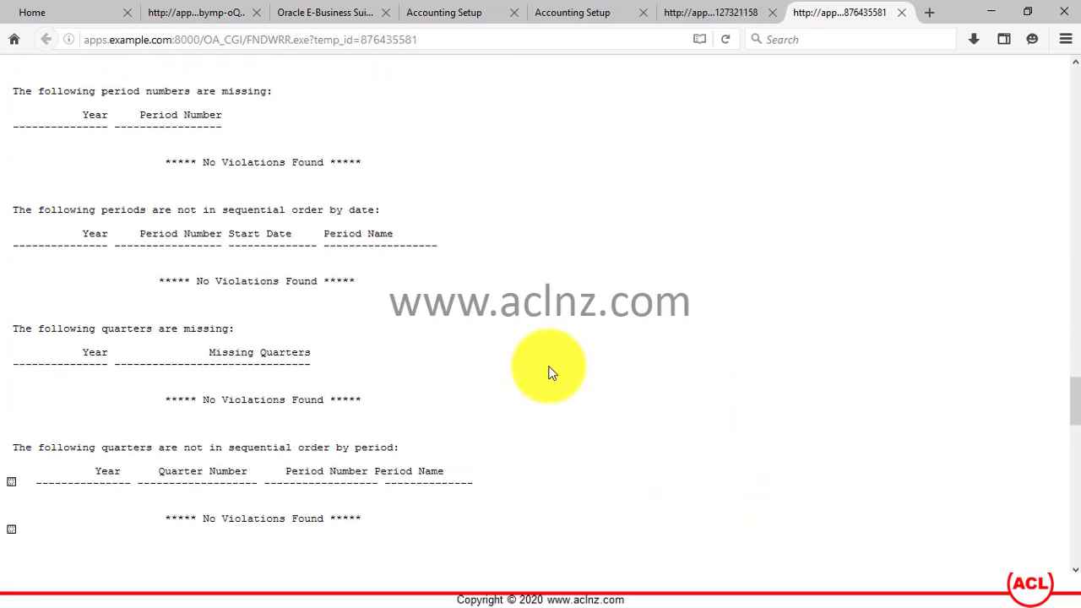
pyautogui.scroll(-6, 551, 374)
pyautogui.scroll(-15, 550, 374)
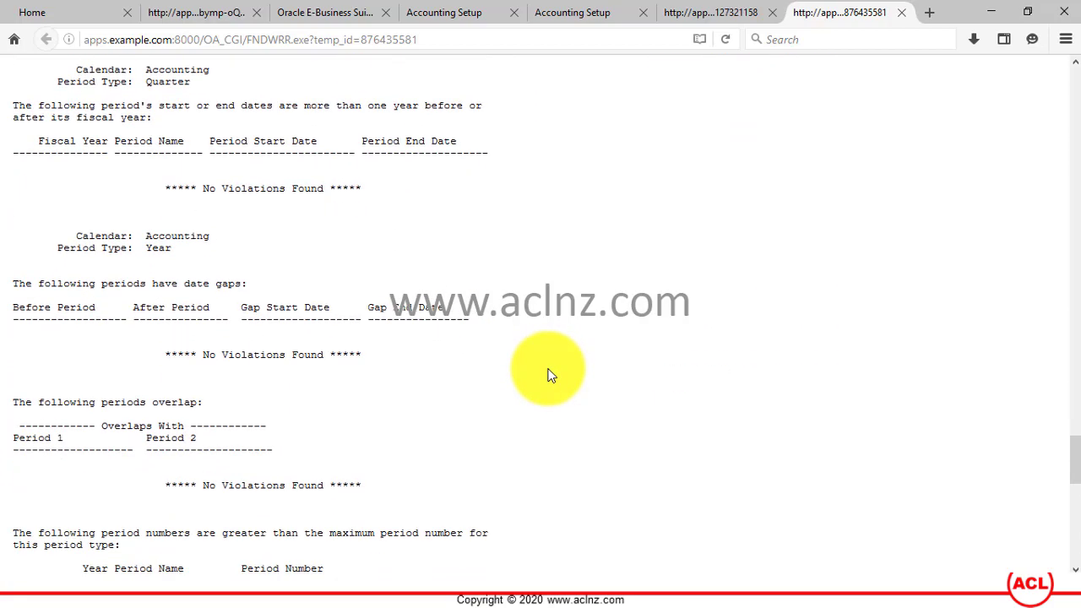
pyautogui.scroll(-6, 549, 375)
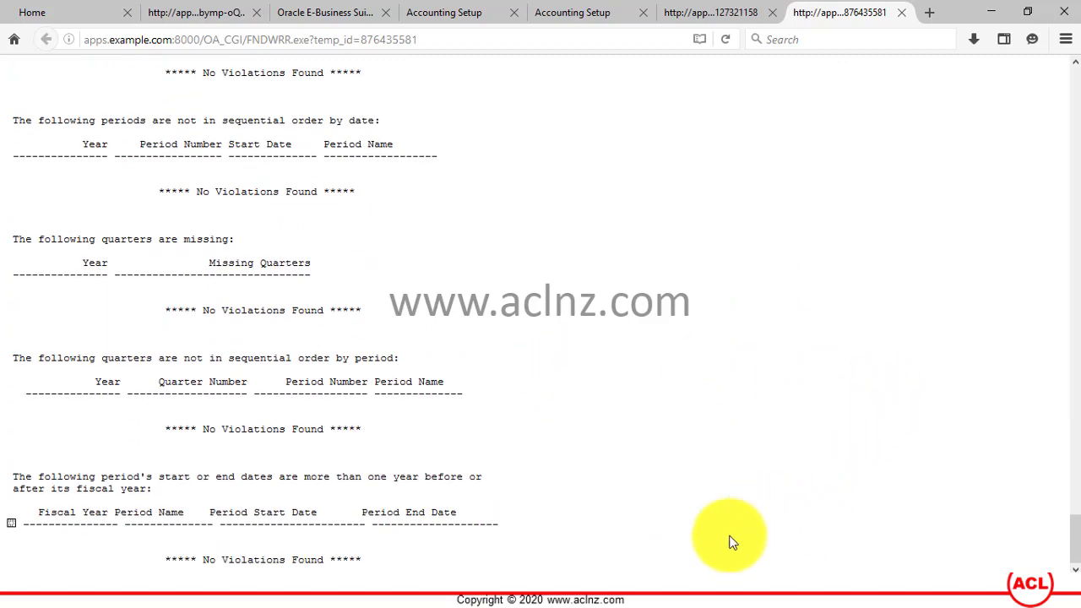
# - Close the request list and open Inventory Accounting Periods under the Inventory Accounting Close Cycle
pyautogui.click(719, 574)
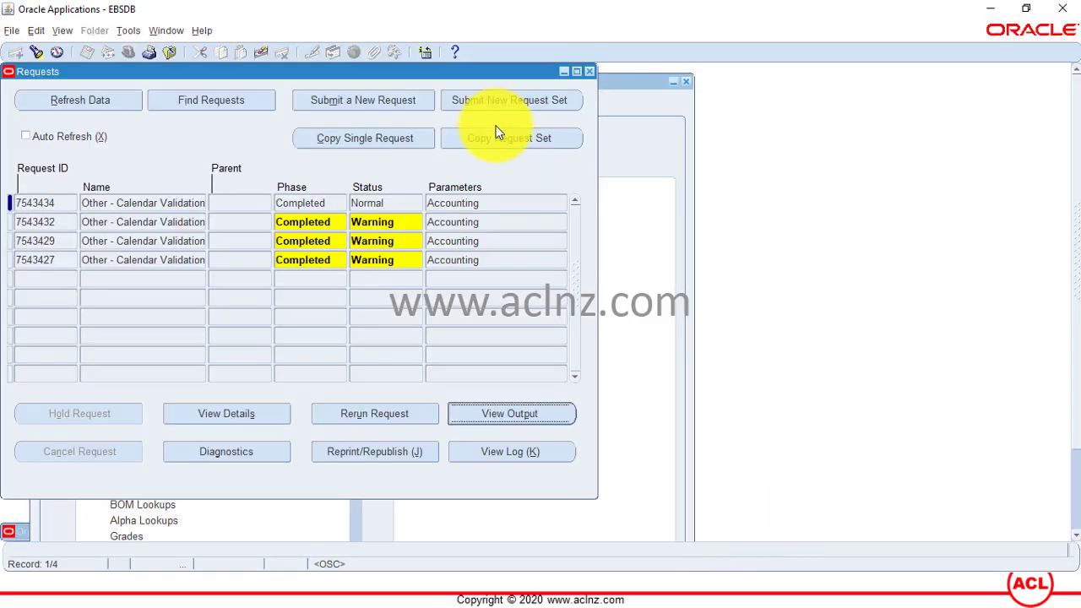
pyautogui.hotkey('ctrl', 'F4')
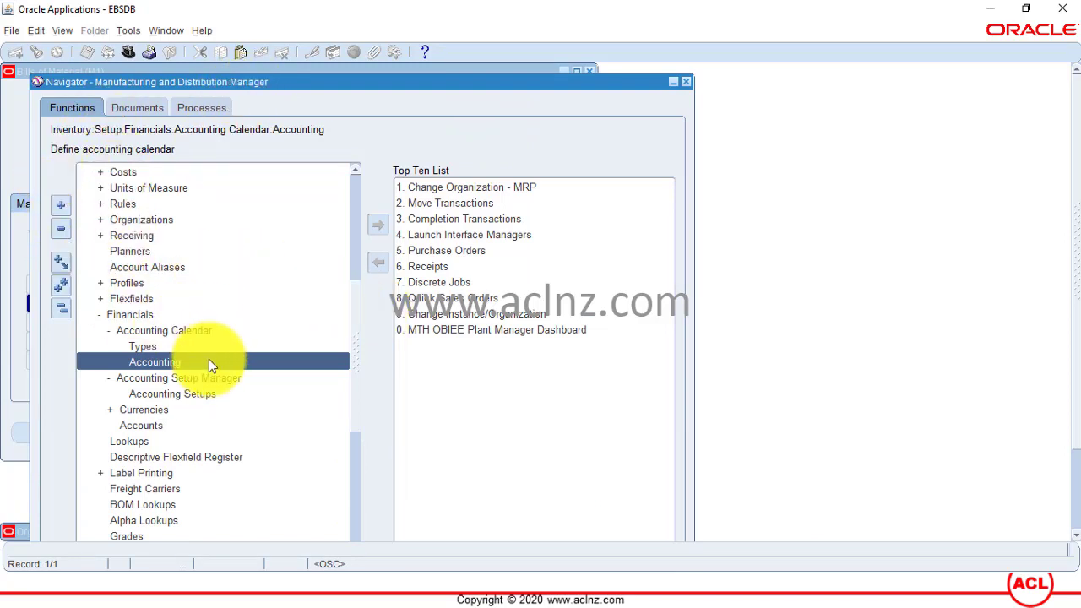
pyautogui.scroll(2, 203, 328)
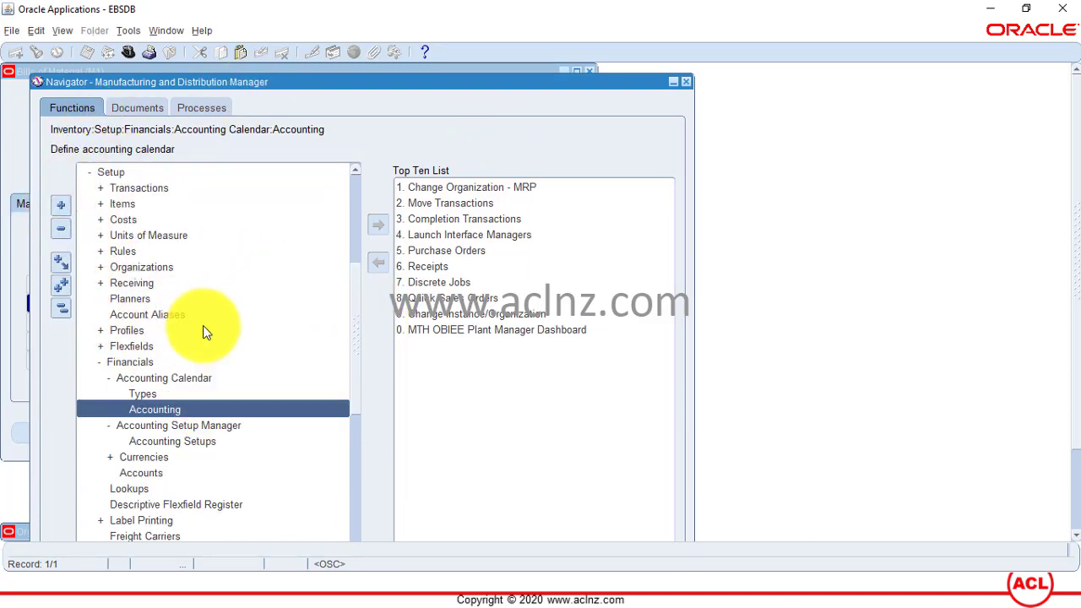
pyautogui.scroll(2, 203, 325)
pyautogui.scroll(2, 203, 326)
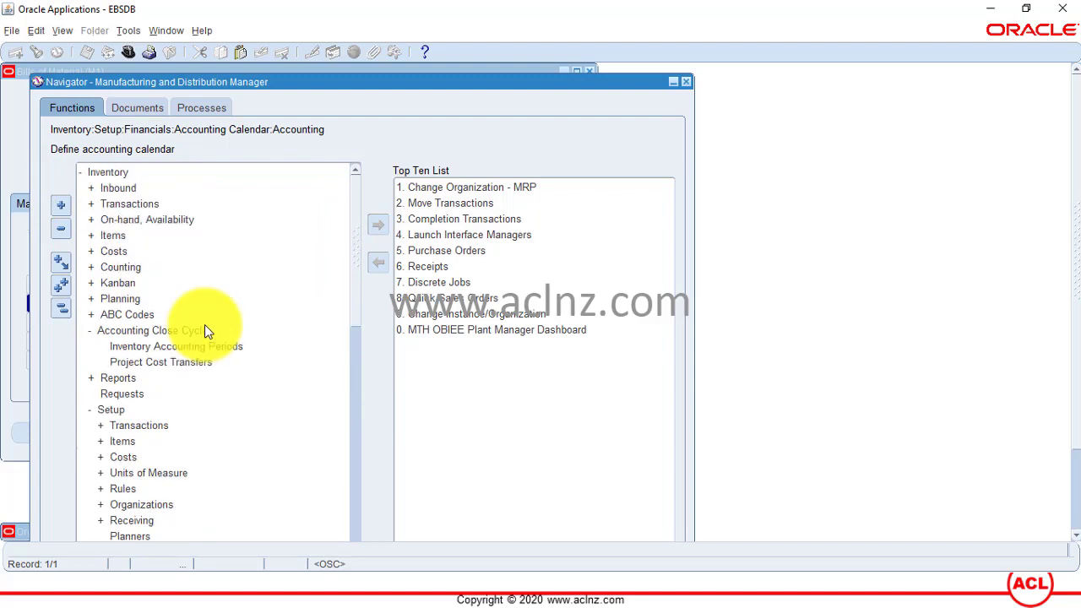
pyautogui.click(103, 188)
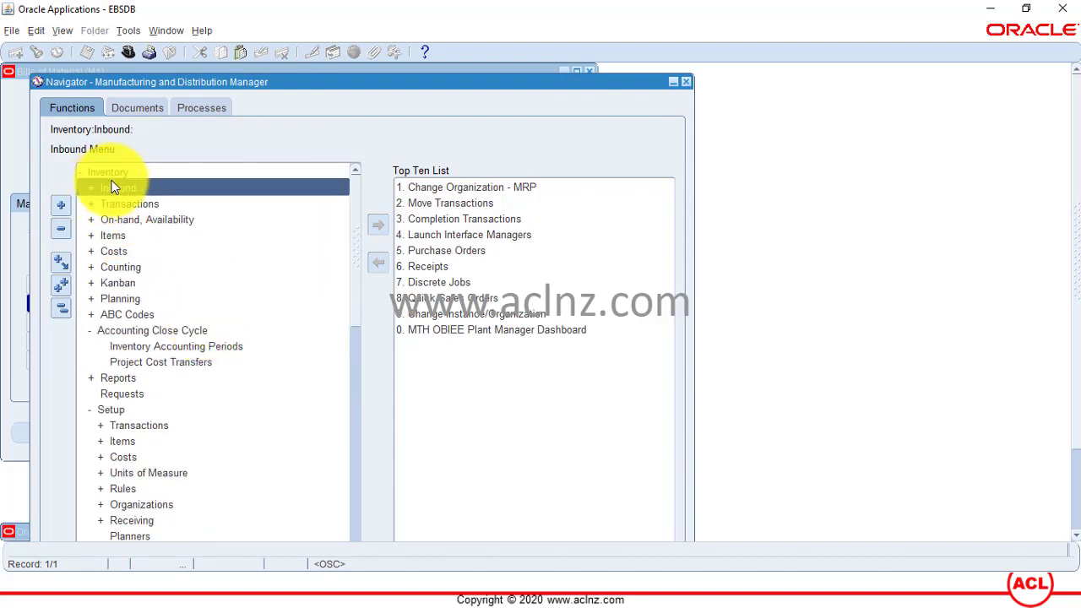
pyautogui.click(157, 332)
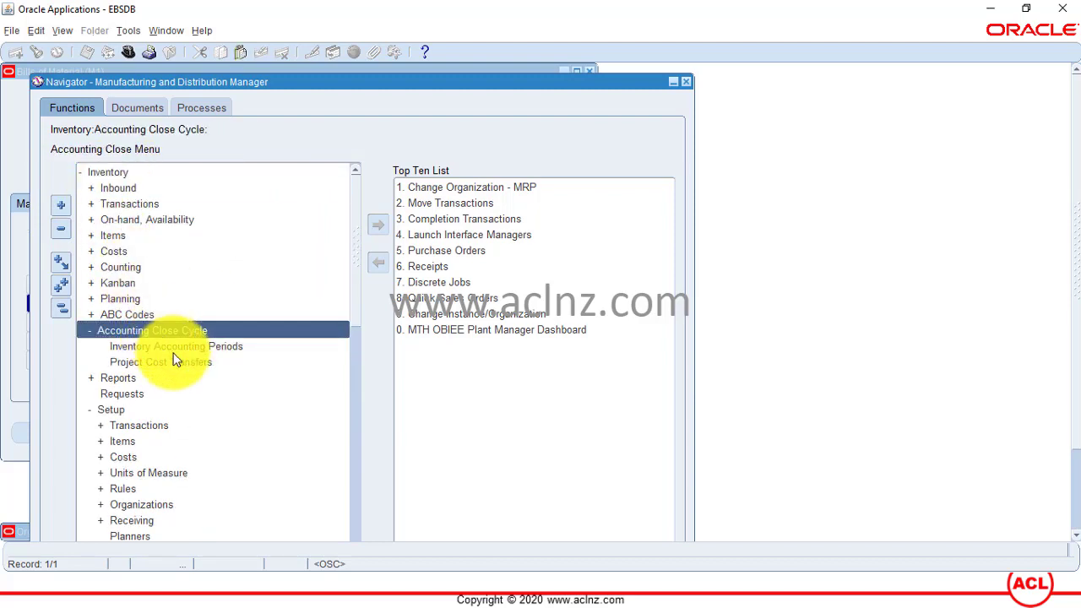
pyautogui.click(175, 348)
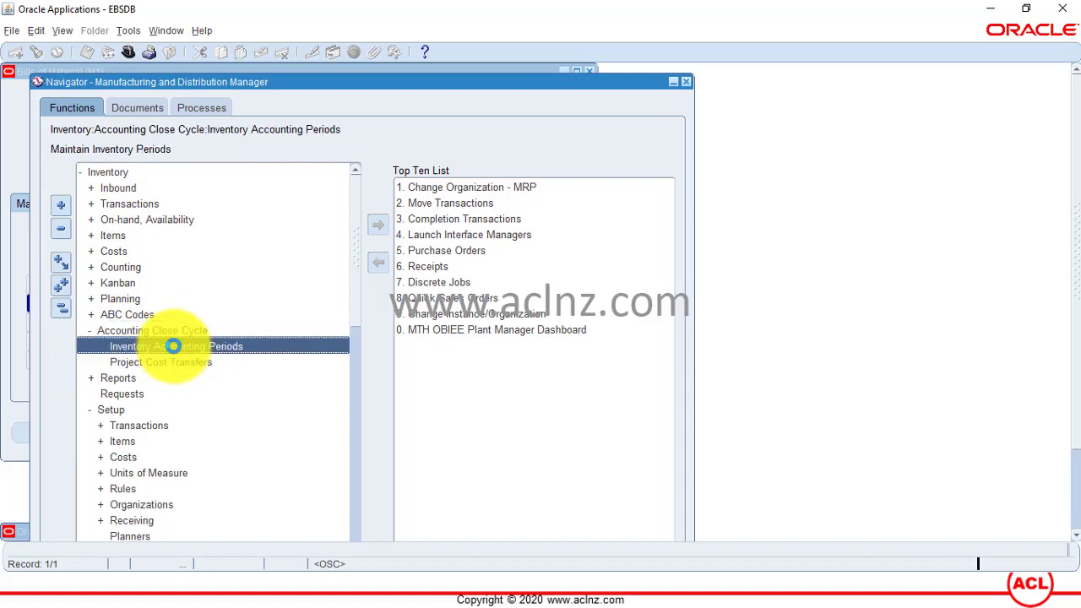
pyautogui.doubleClick(173, 346)
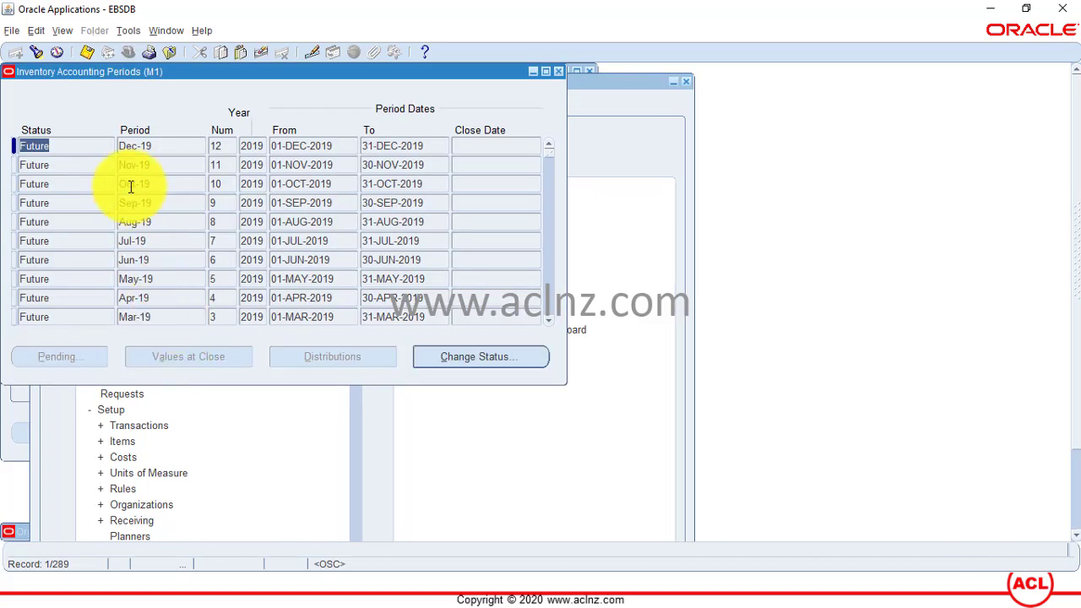
# - Review the inventory accounting periods from Dec-19 back to the start of 2017
pyautogui.click(168, 150)
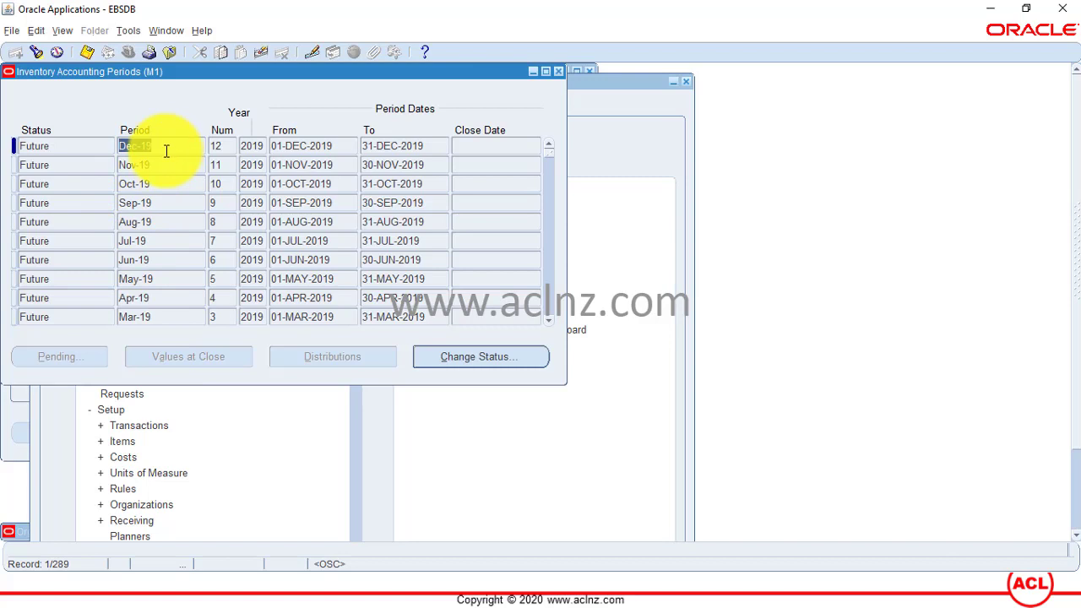
pyautogui.press('Down')
pyautogui.press('Down')
pyautogui.press('Down')
pyautogui.press('Down')
pyautogui.press('Down')
pyautogui.press('Down')
pyautogui.press('Down')
pyautogui.press('Down')
pyautogui.press('Down')
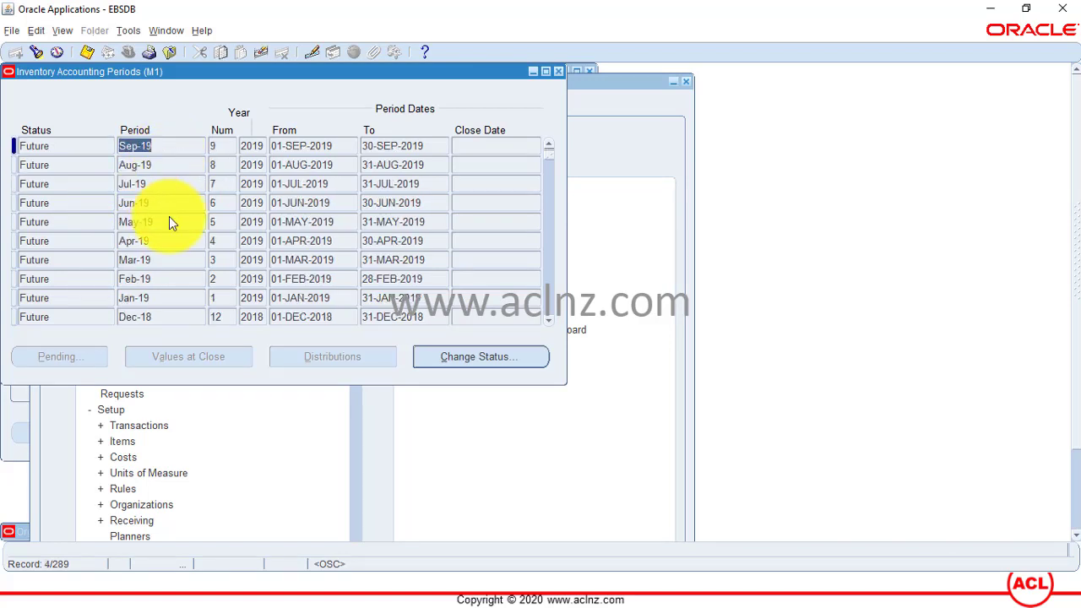
pyautogui.press('Down')
pyautogui.press('Down')
pyautogui.press('Down')
pyautogui.press('Down')
pyautogui.press('Down')
pyautogui.press('Down')
pyautogui.press('Down')
pyautogui.press('Down')
pyautogui.press('Down')
pyautogui.press('Down')
pyautogui.press('Down')
pyautogui.press('Down')
pyautogui.press('Down')
pyautogui.press('Down')
pyautogui.press('Down')
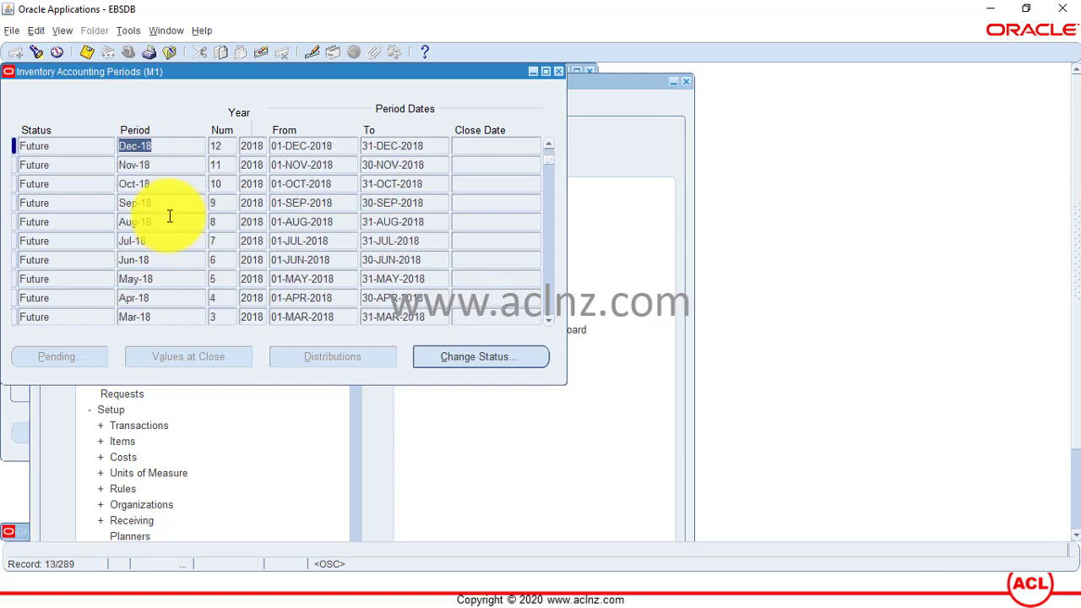
pyautogui.press('Down')
pyautogui.press('Down')
pyautogui.press('Down')
pyautogui.press('Down')
pyautogui.press('Down')
pyautogui.press('Down')
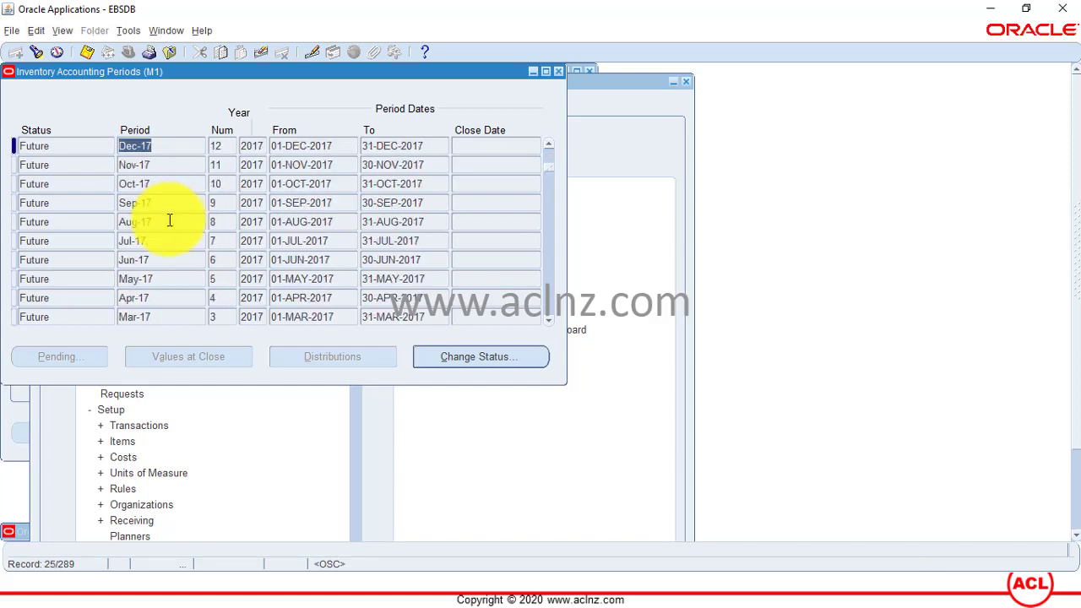
# - Change the status of the Jan-17 and Feb-17 inventory periods to Open
pyautogui.click(59, 243)
pyautogui.click(479, 359)
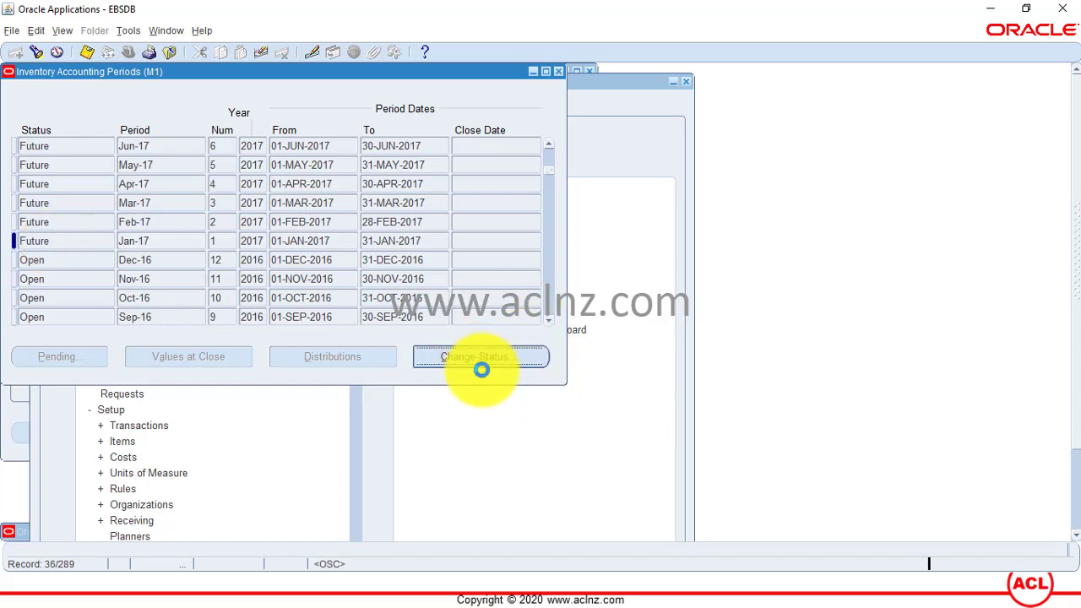
pyautogui.click(499, 380)
pyautogui.click(92, 225)
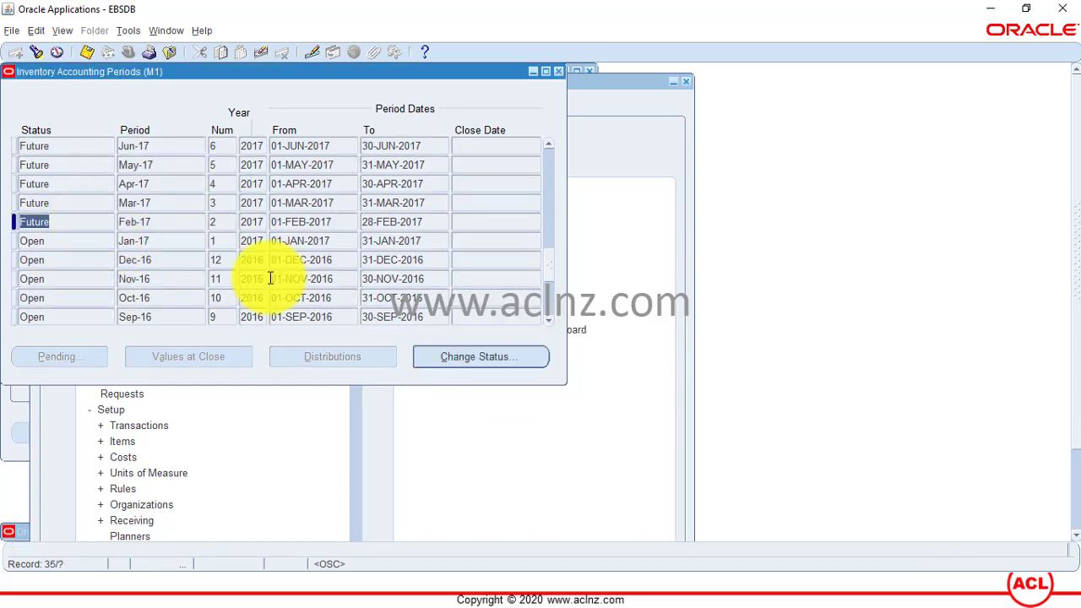
pyautogui.click(487, 360)
pyautogui.click(501, 382)
# - Open the Mar-17 and Apr-17 inventory periods, confirming each status change
pyautogui.click(73, 203)
pyautogui.click(504, 369)
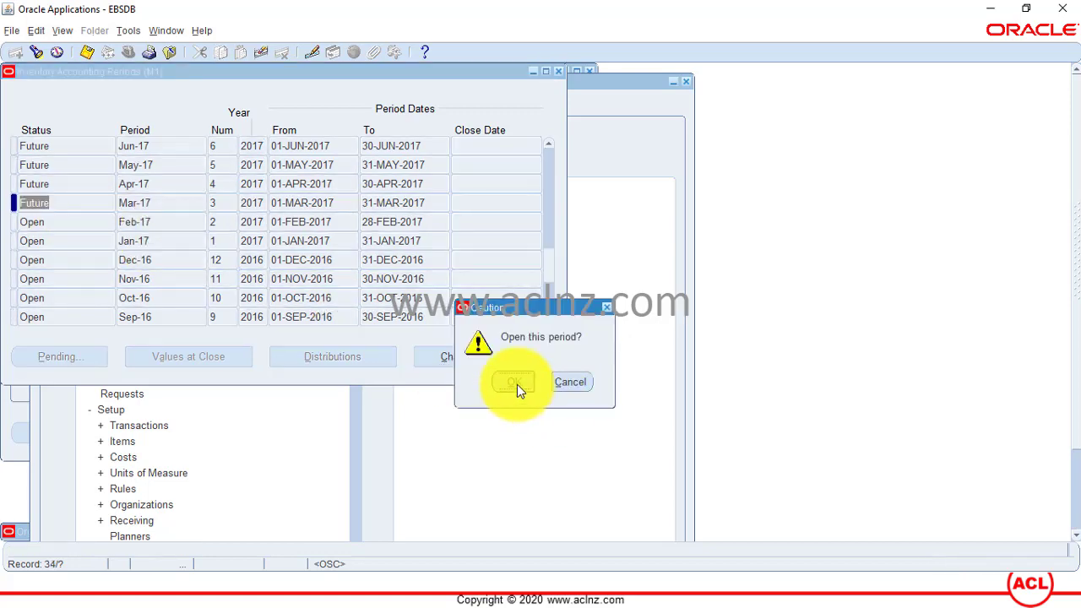
pyautogui.click(515, 384)
pyautogui.click(75, 185)
pyautogui.click(483, 356)
pyautogui.click(515, 381)
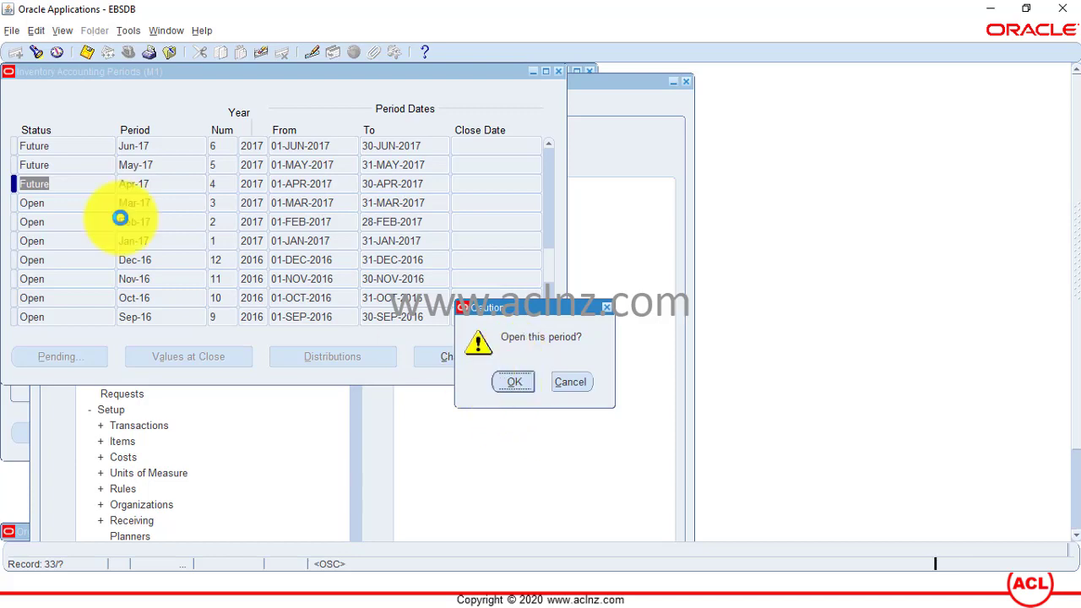
# - Change the status of the May-17 and Jun-17 inventory accounting periods to Open, confirming each change
pyautogui.click(72, 165)
pyautogui.click(470, 357)
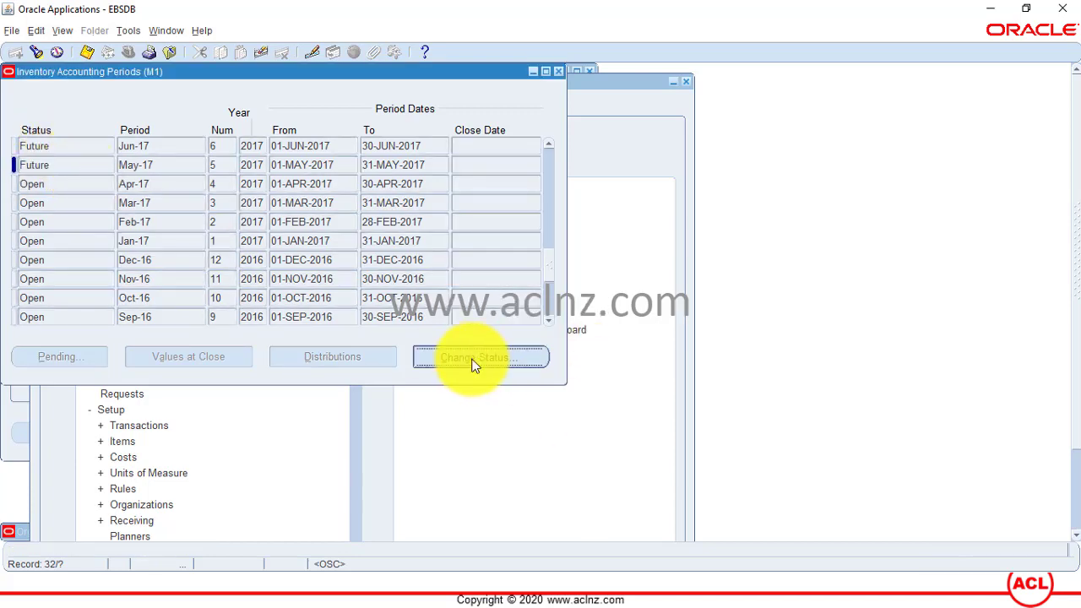
pyautogui.press('Return')
pyautogui.click(67, 145)
pyautogui.click(456, 354)
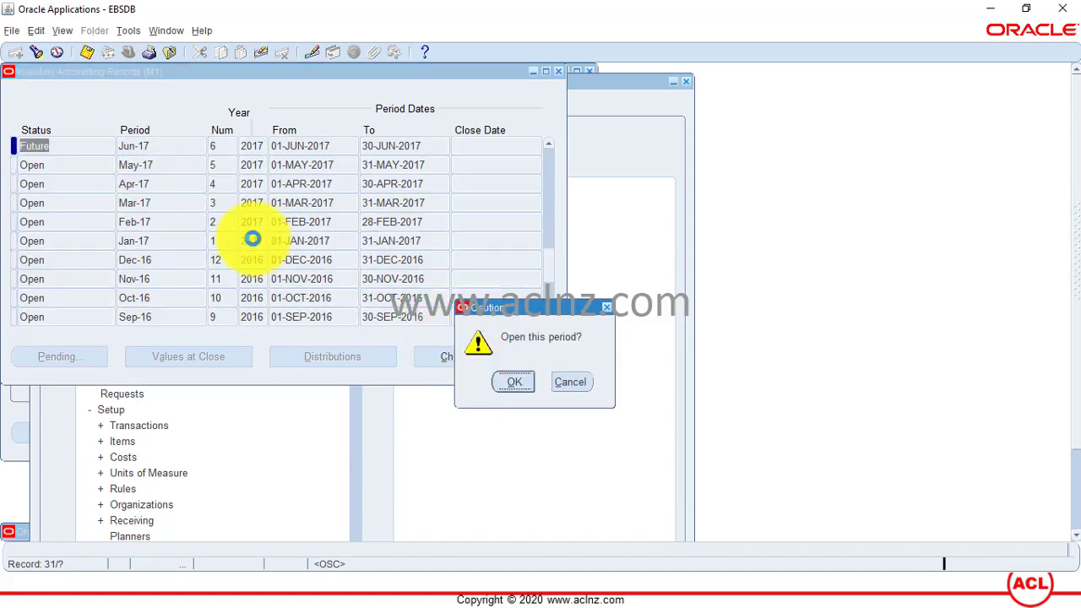
pyautogui.press('Return')
# - Open the Jul-17 and Aug-17 inventory accounting periods and confirm each status change
pyautogui.click(103, 183)
pyautogui.click(490, 360)
pyautogui.press('Return')
pyautogui.click(81, 166)
pyautogui.click(477, 358)
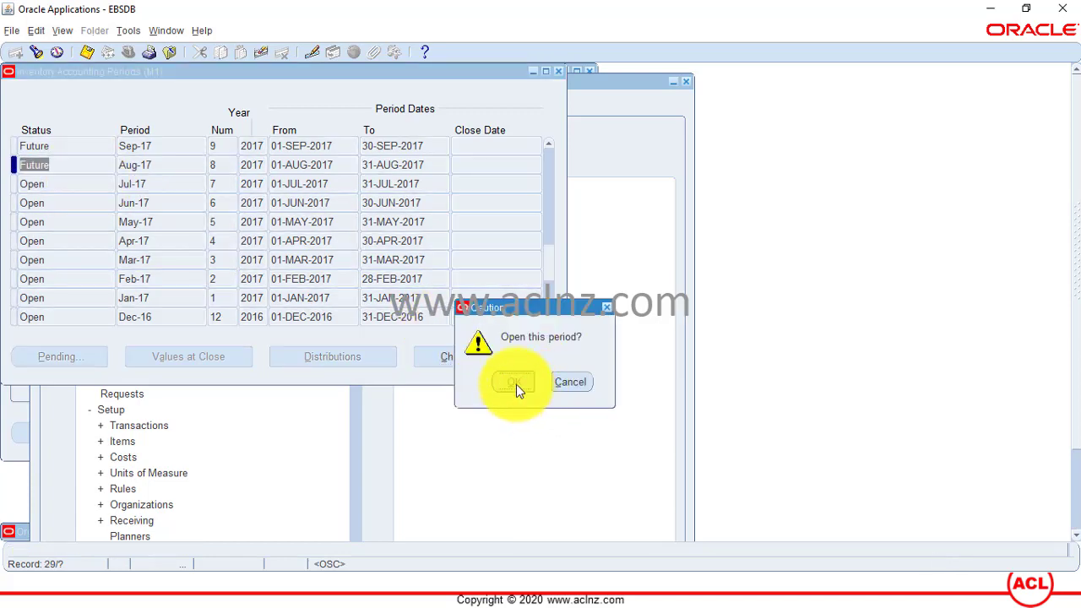
pyautogui.click(516, 382)
# - Open the Sep-17 and Oct-17 inventory accounting periods, accepting the confirmation for each
pyautogui.click(63, 145)
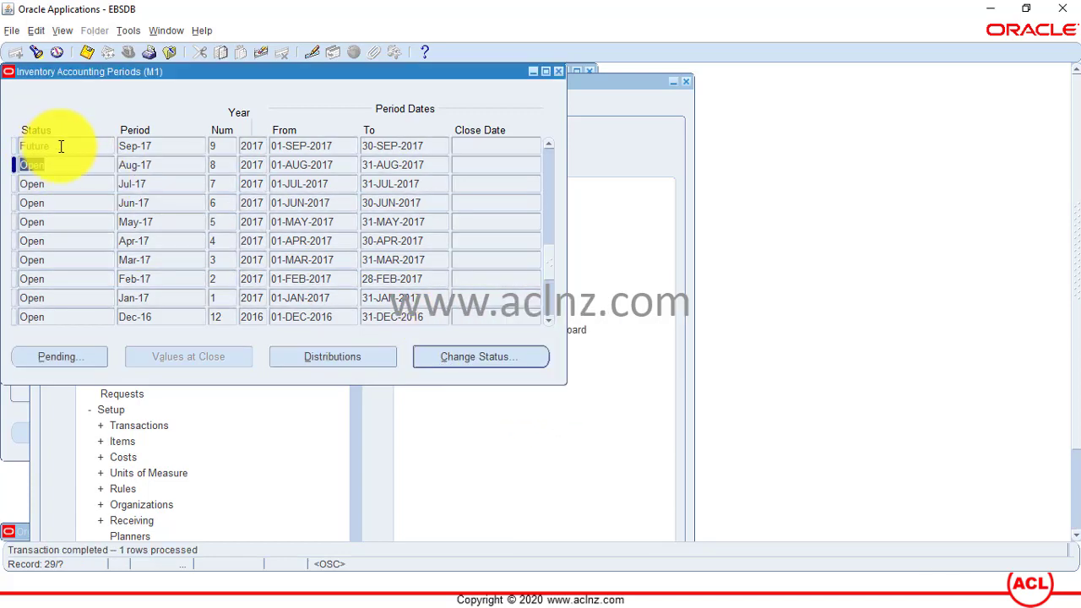
pyautogui.click(473, 363)
pyautogui.press('Return')
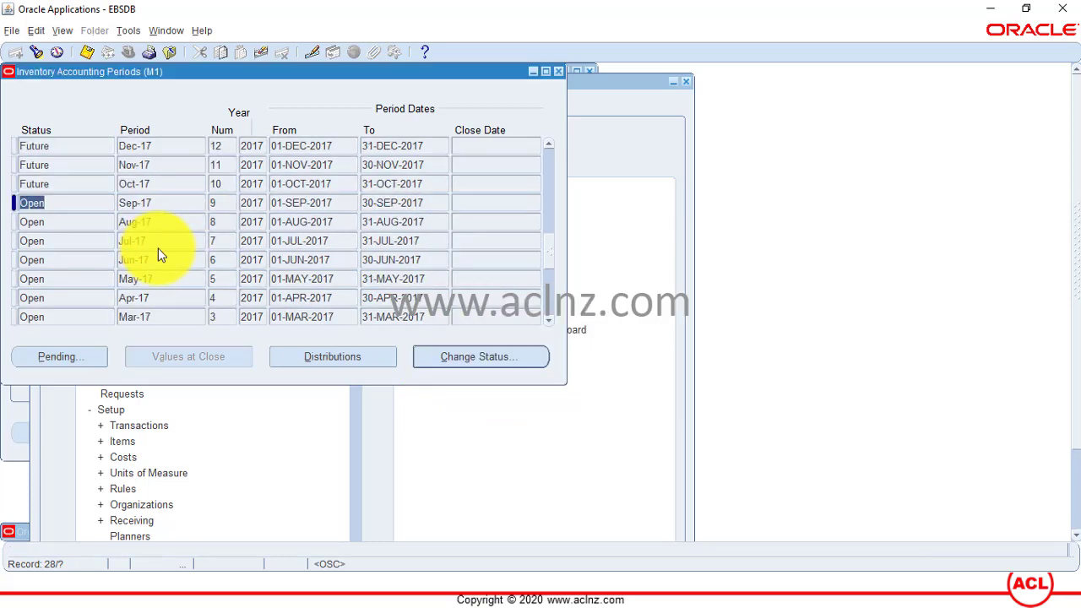
pyautogui.click(67, 184)
pyautogui.click(487, 363)
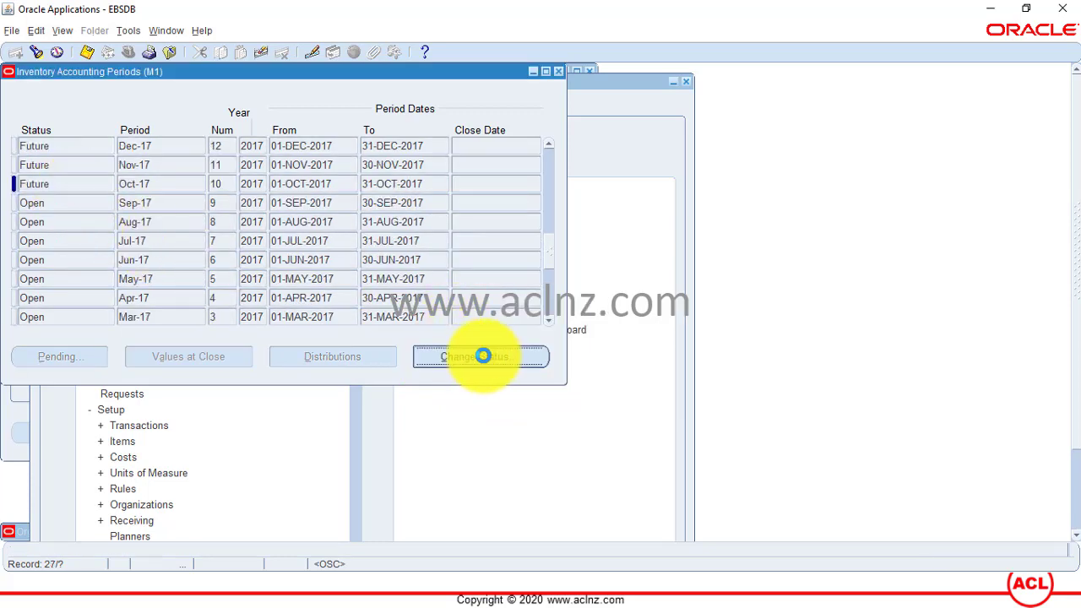
pyautogui.click(509, 381)
# - Change the status of the Nov-17 inventory accounting period to Open and confirm it
pyautogui.click(73, 168)
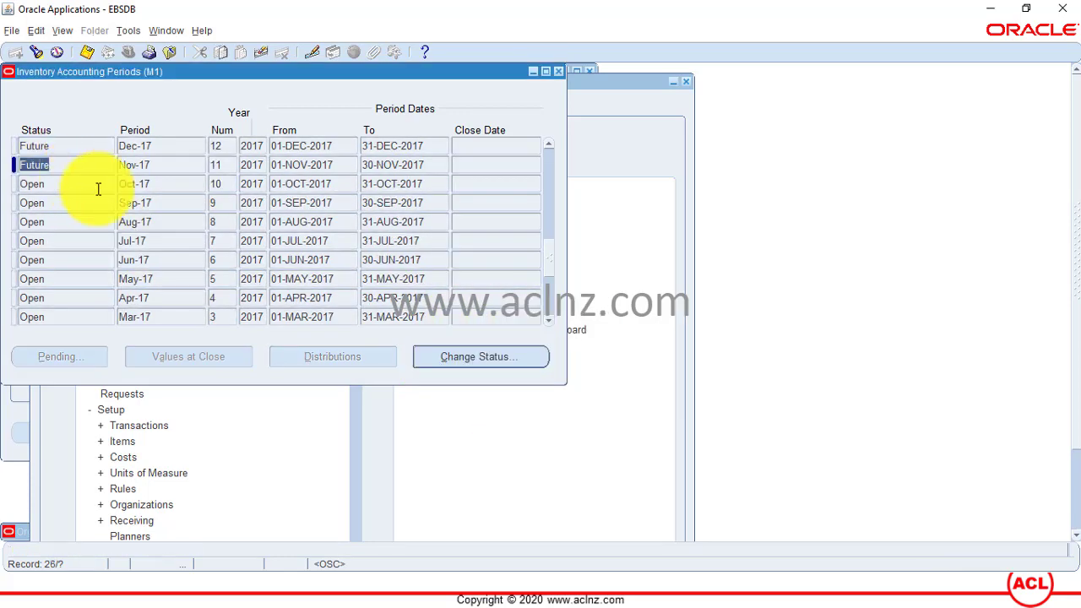
pyautogui.click(490, 359)
pyautogui.click(517, 382)
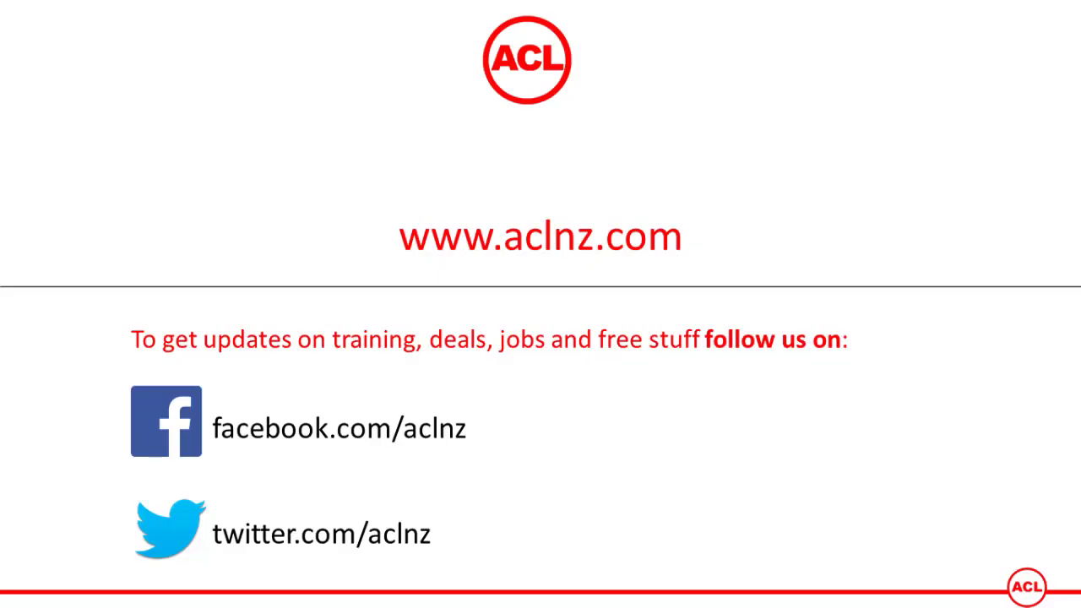